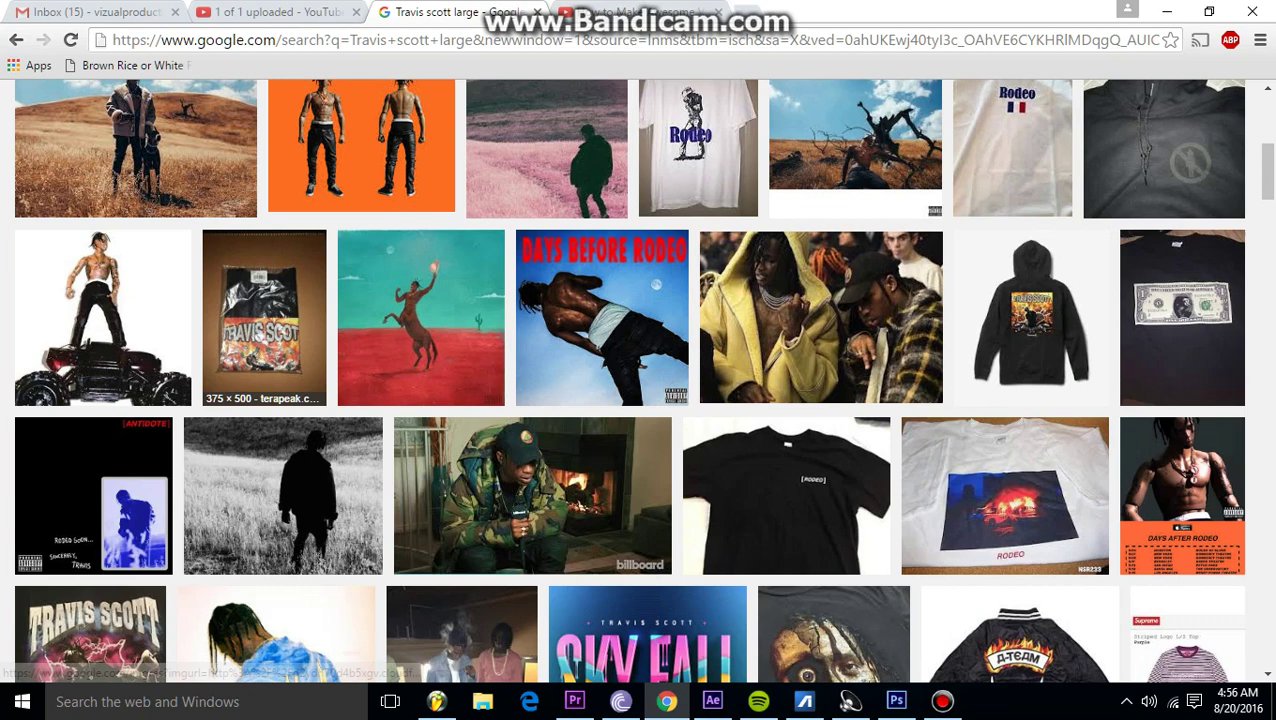
# Open the washingtonpost.com photo of Travis Scott standing with a dog and save it to the Desktop as TravisScott1 (2).jpg.
pyautogui.scroll(1, 135, 225)
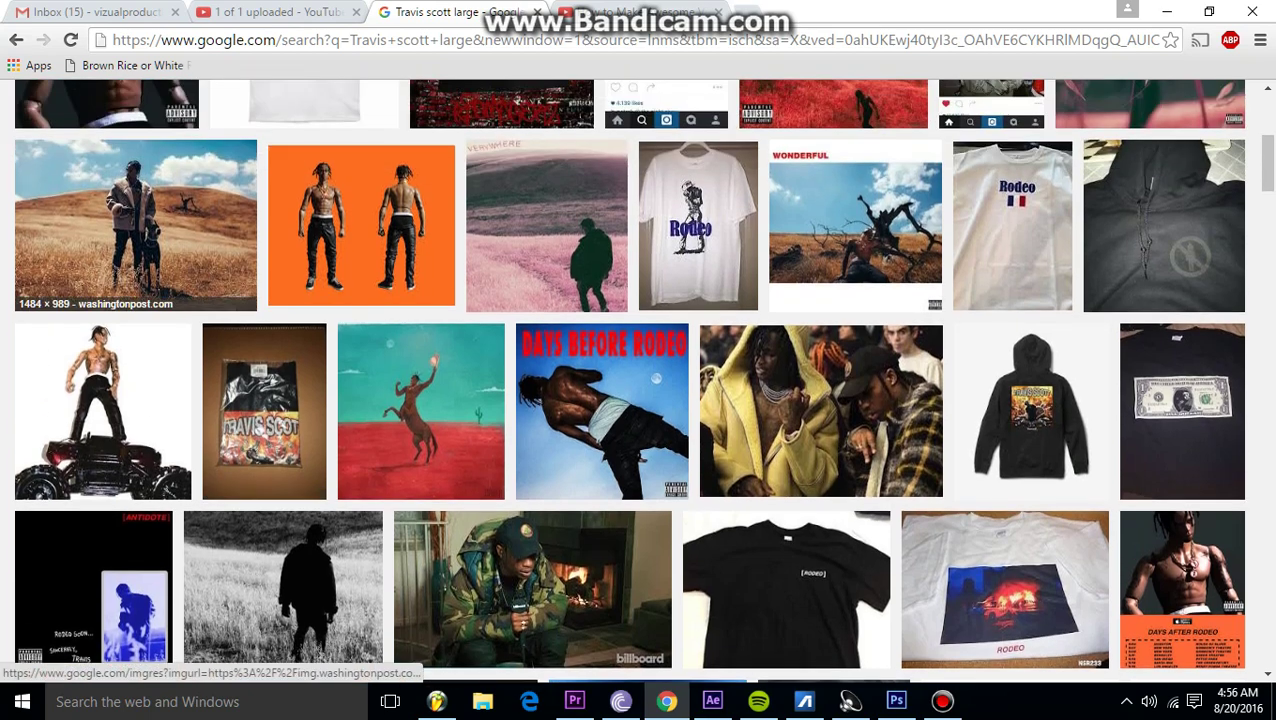
pyautogui.scroll(1, 135, 225)
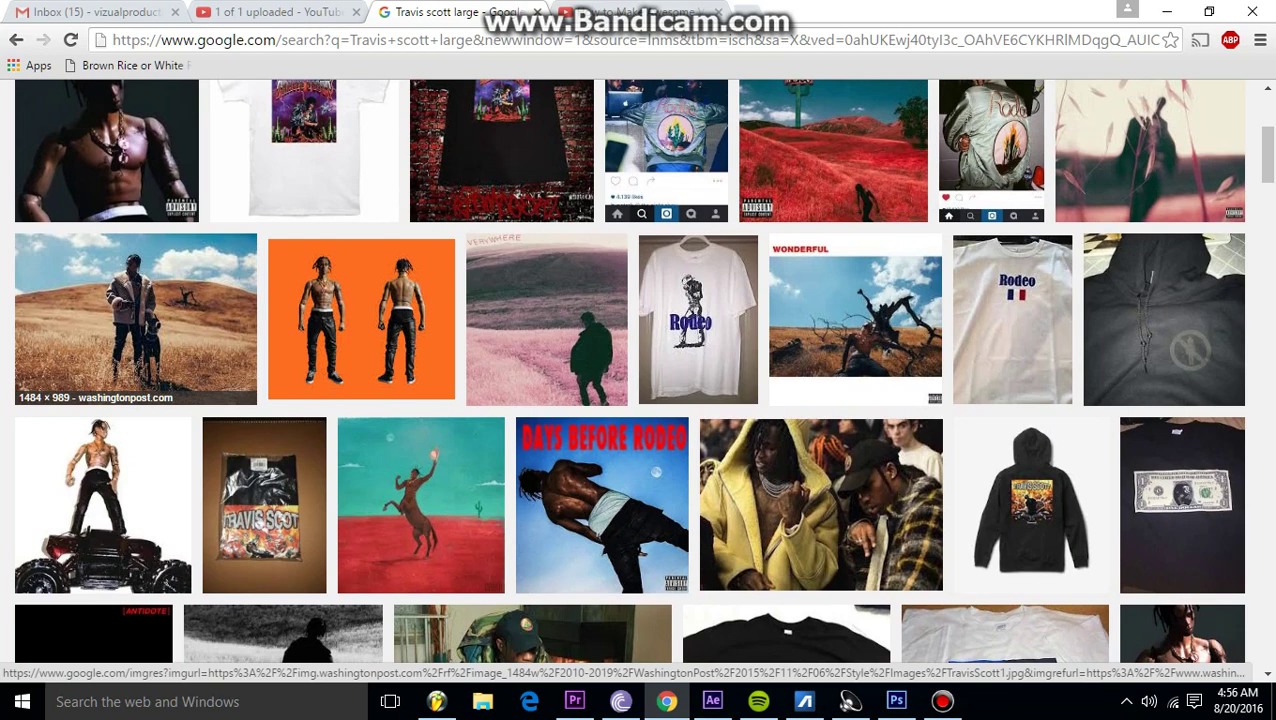
pyautogui.scroll(4, 135, 320)
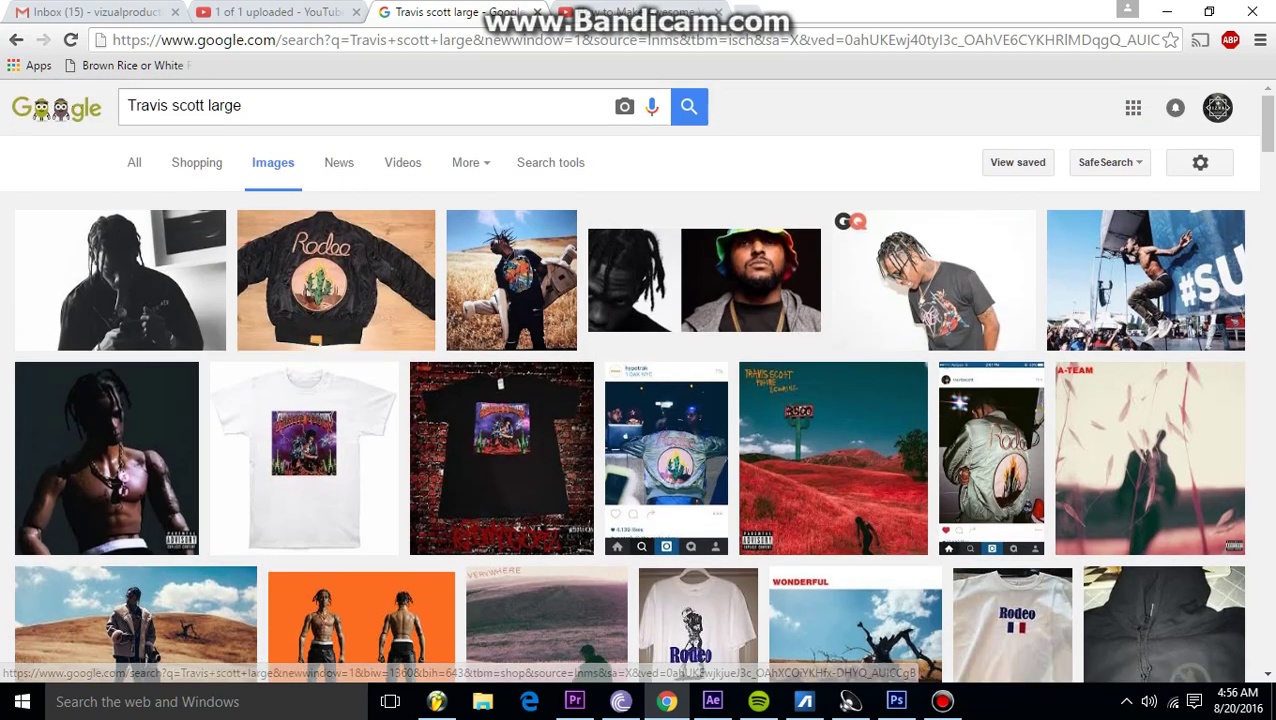
pyautogui.scroll(-4, 135, 300)
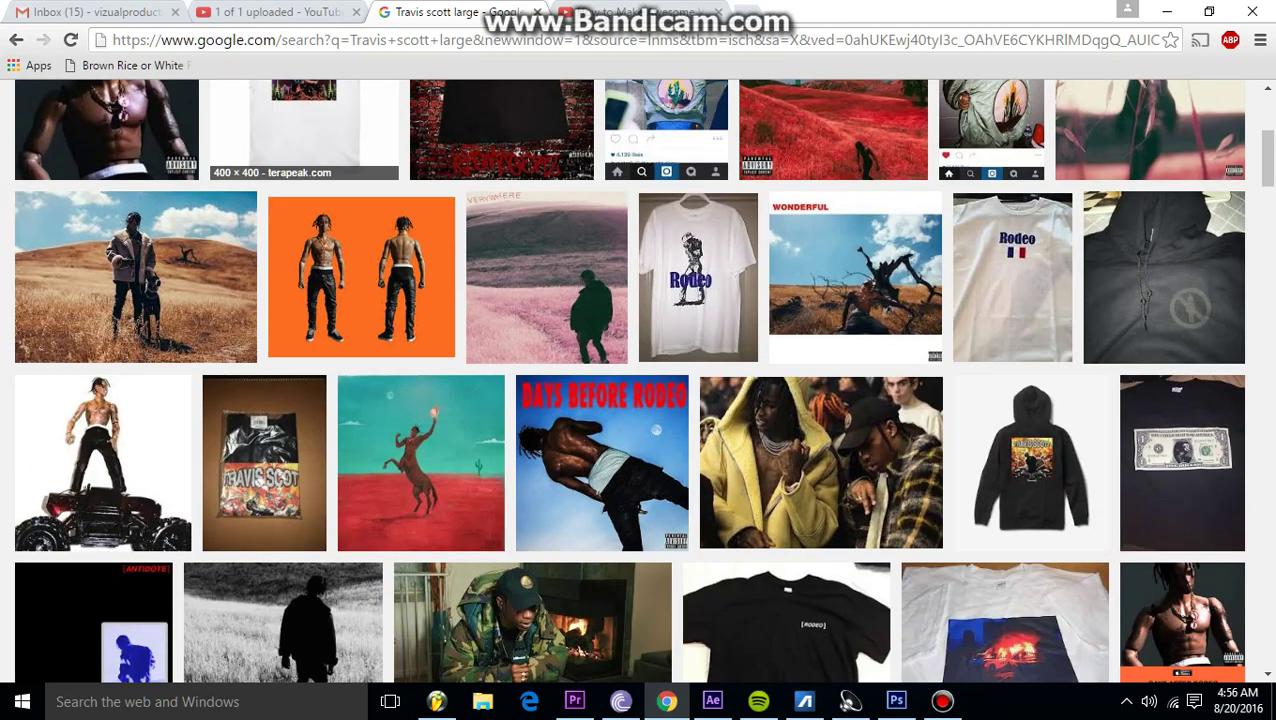
pyautogui.click(135, 280)
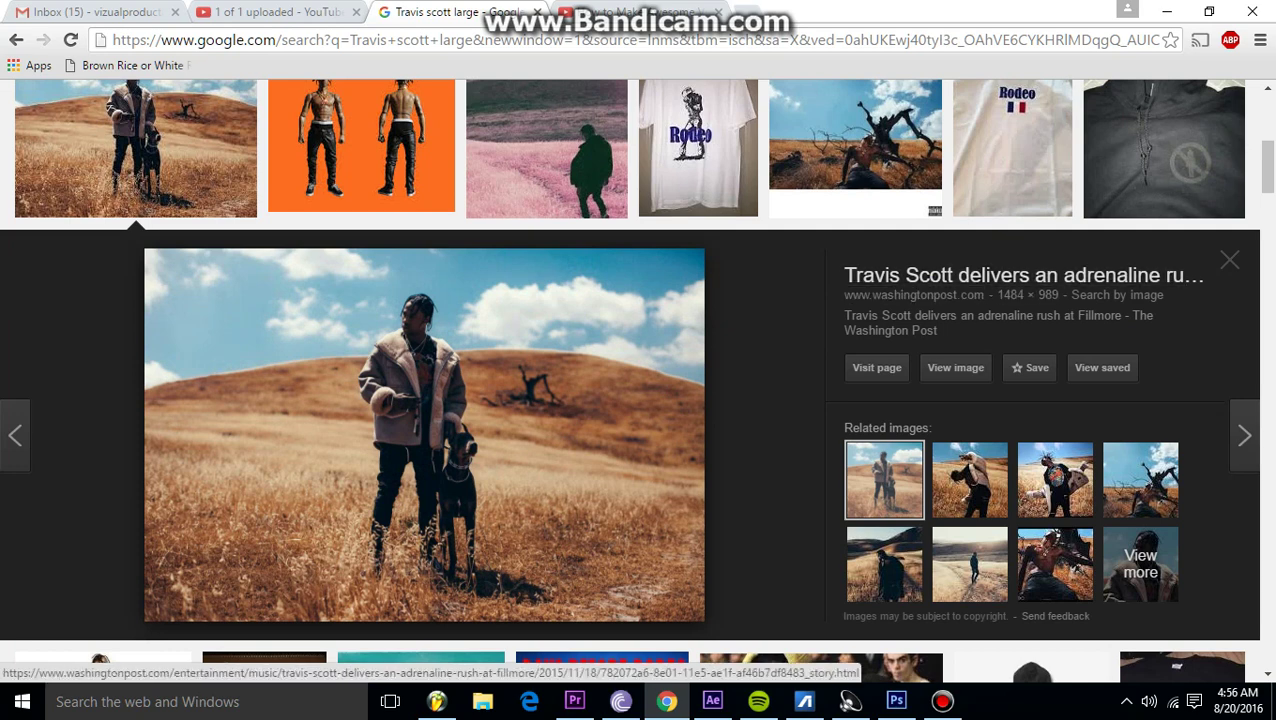
pyautogui.rightClick(600, 336)
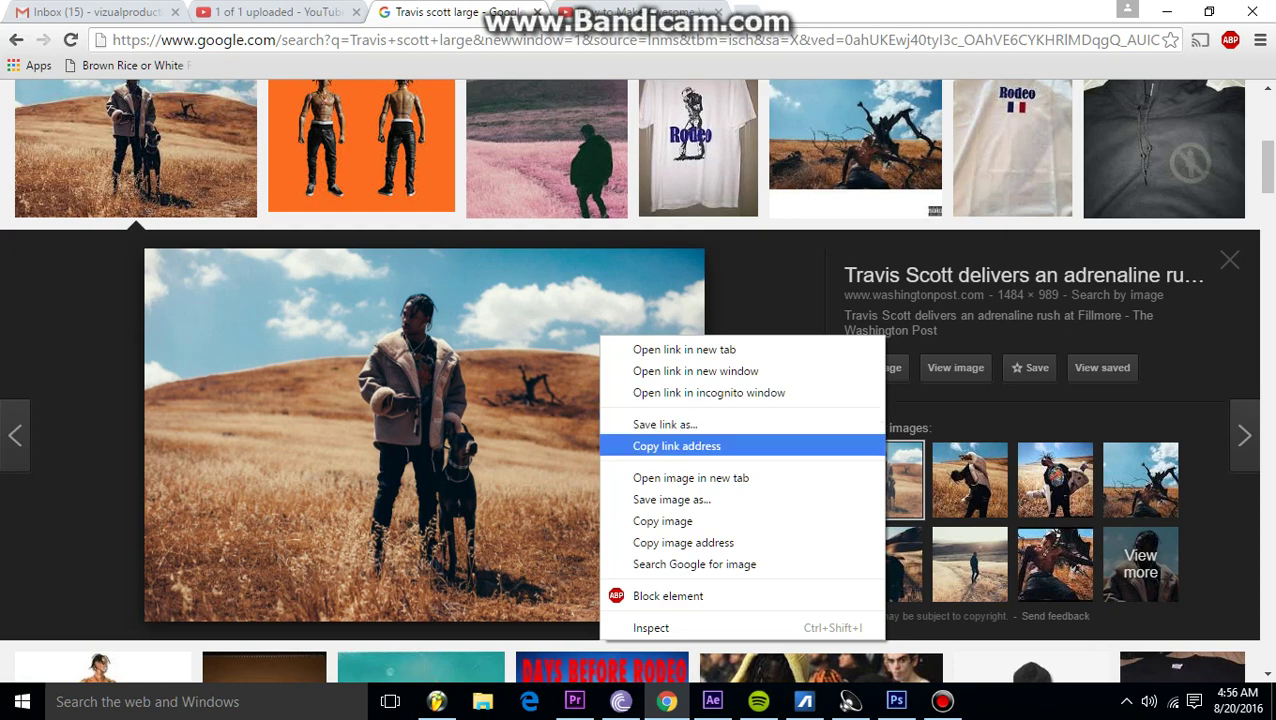
pyautogui.click(671, 499)
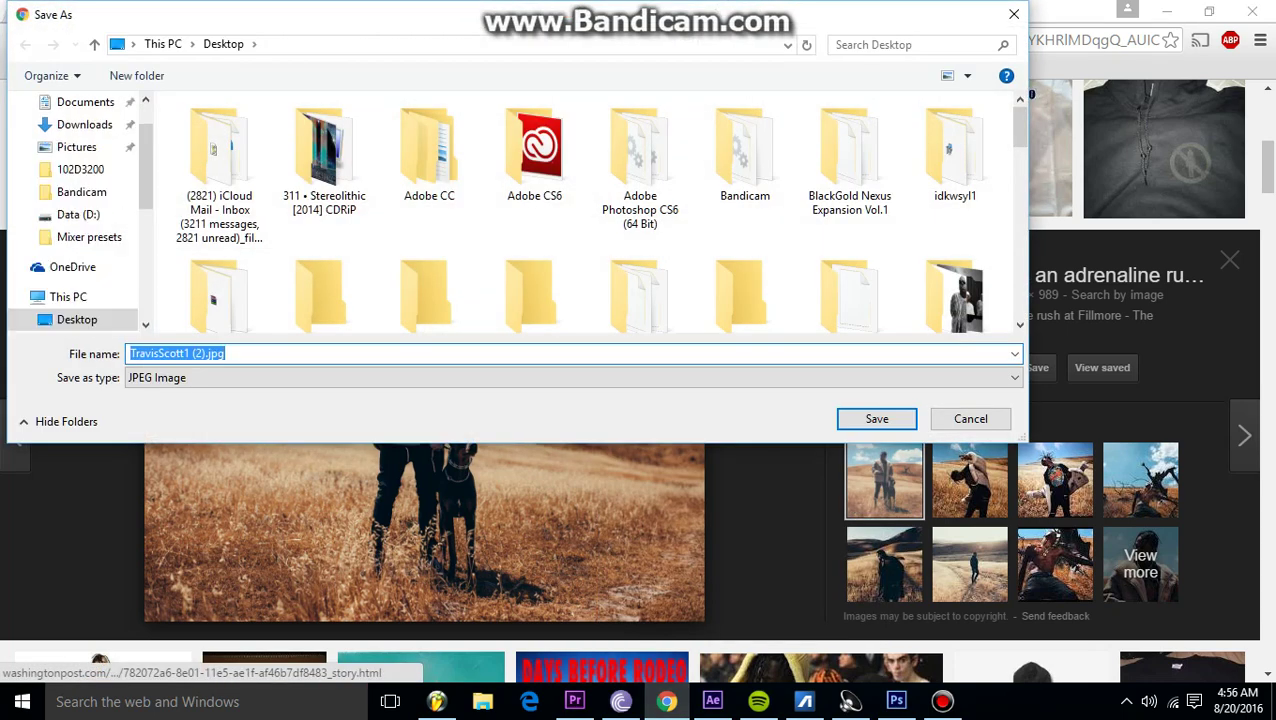
pyautogui.press('Return')
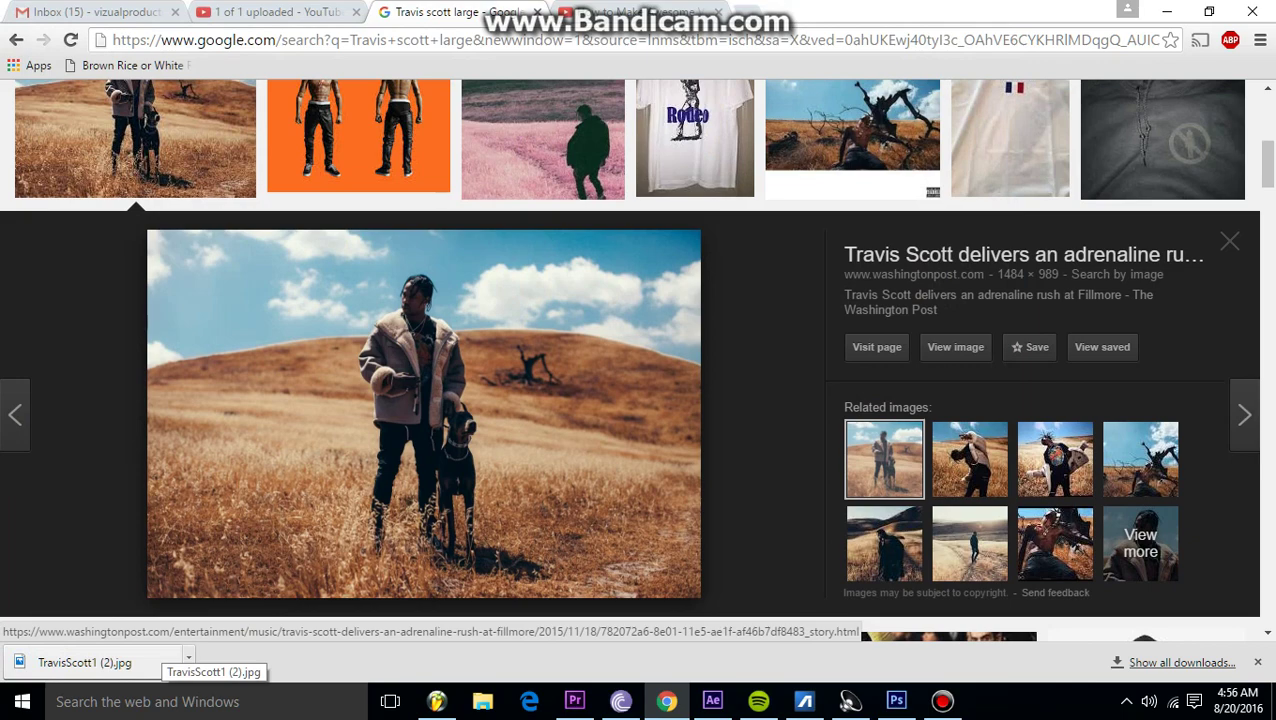
# Place the downloaded photo in the Untitled-3 Photoshop document, scaled to about 136% wide and 125% high and positioned to cover the canvas.
pyautogui.moveTo(150, 660); pyautogui.dragTo(500, 372)
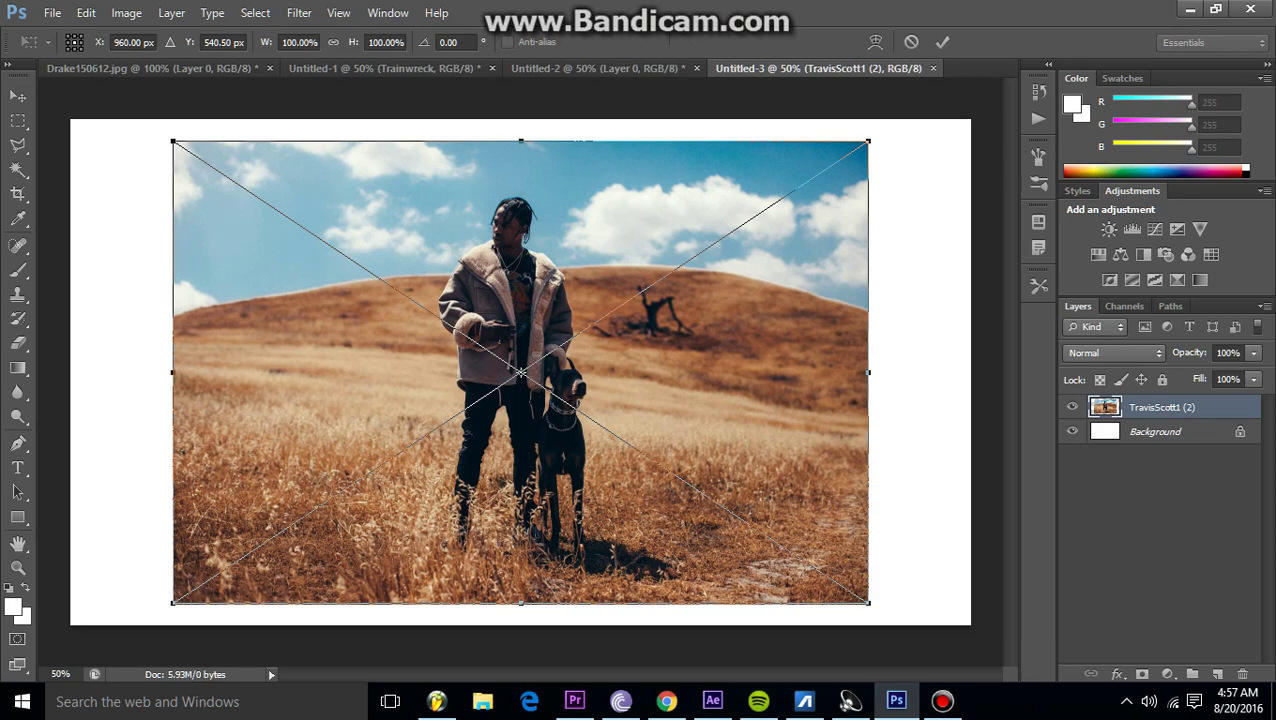
pyautogui.moveTo(869, 603); pyautogui.dragTo(1103, 711)
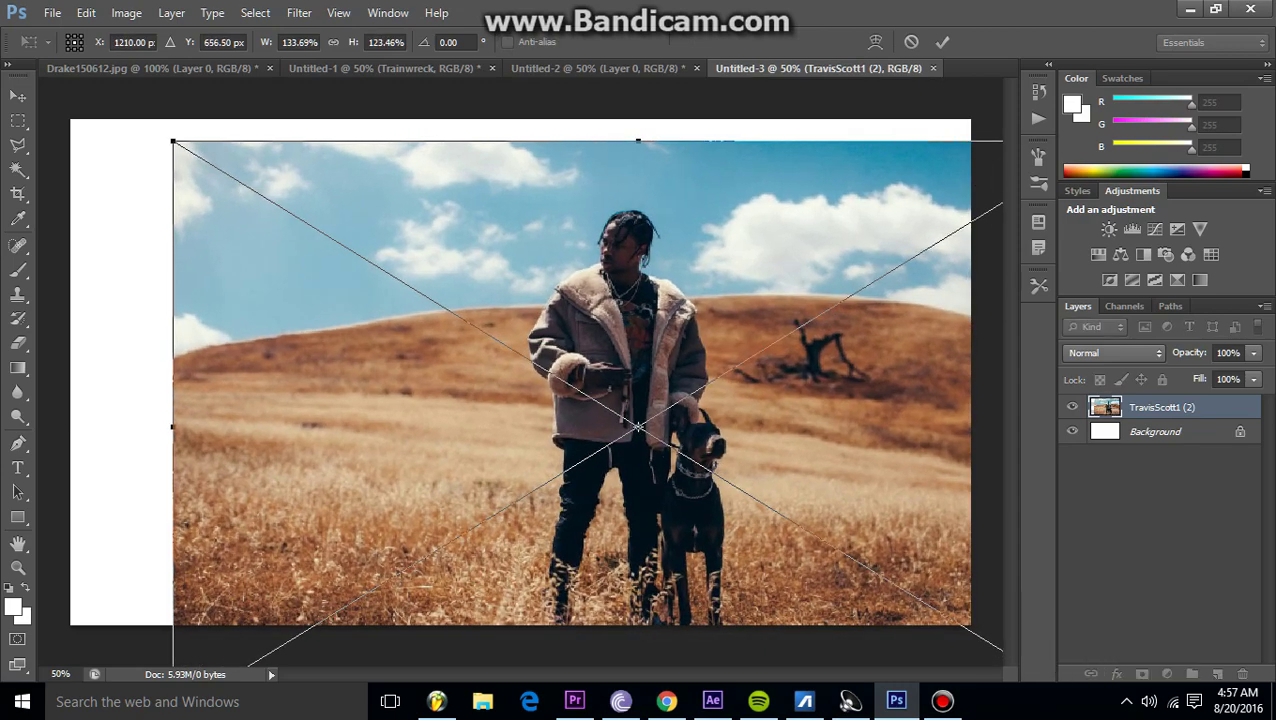
pyautogui.moveTo(938, 443); pyautogui.dragTo(782, 413)
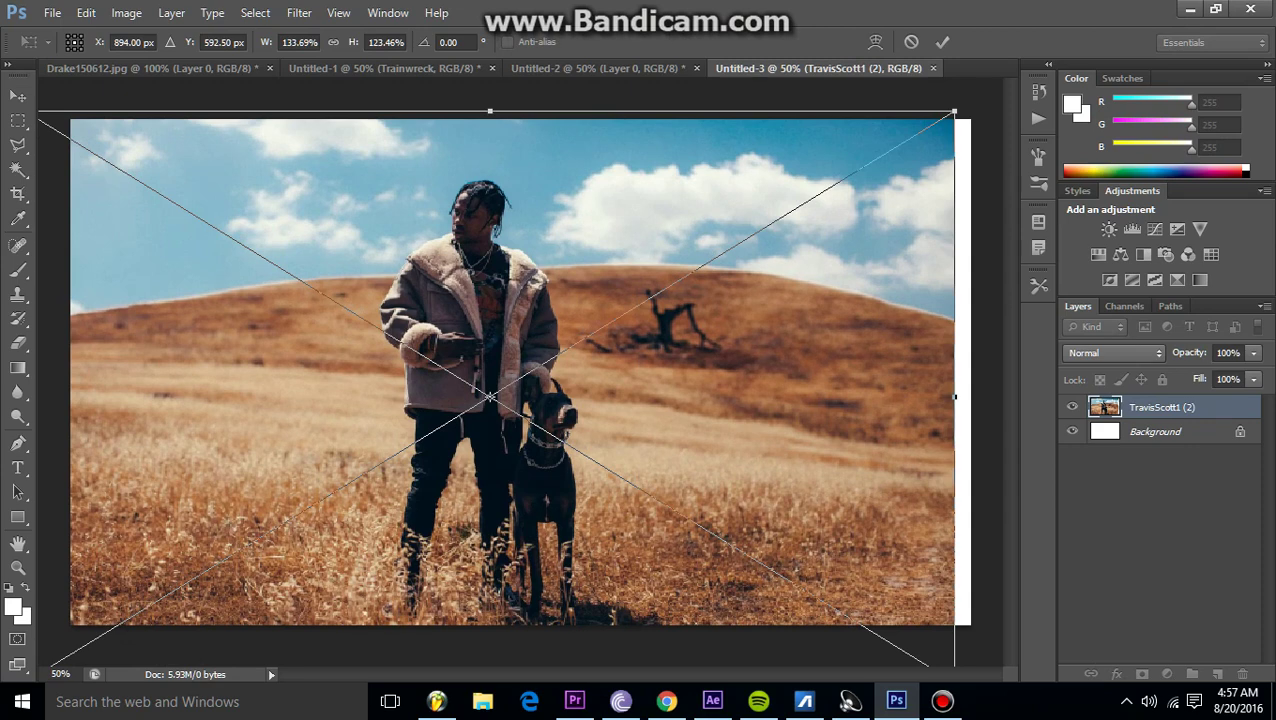
pyautogui.moveTo(954, 112); pyautogui.dragTo(970, 104)
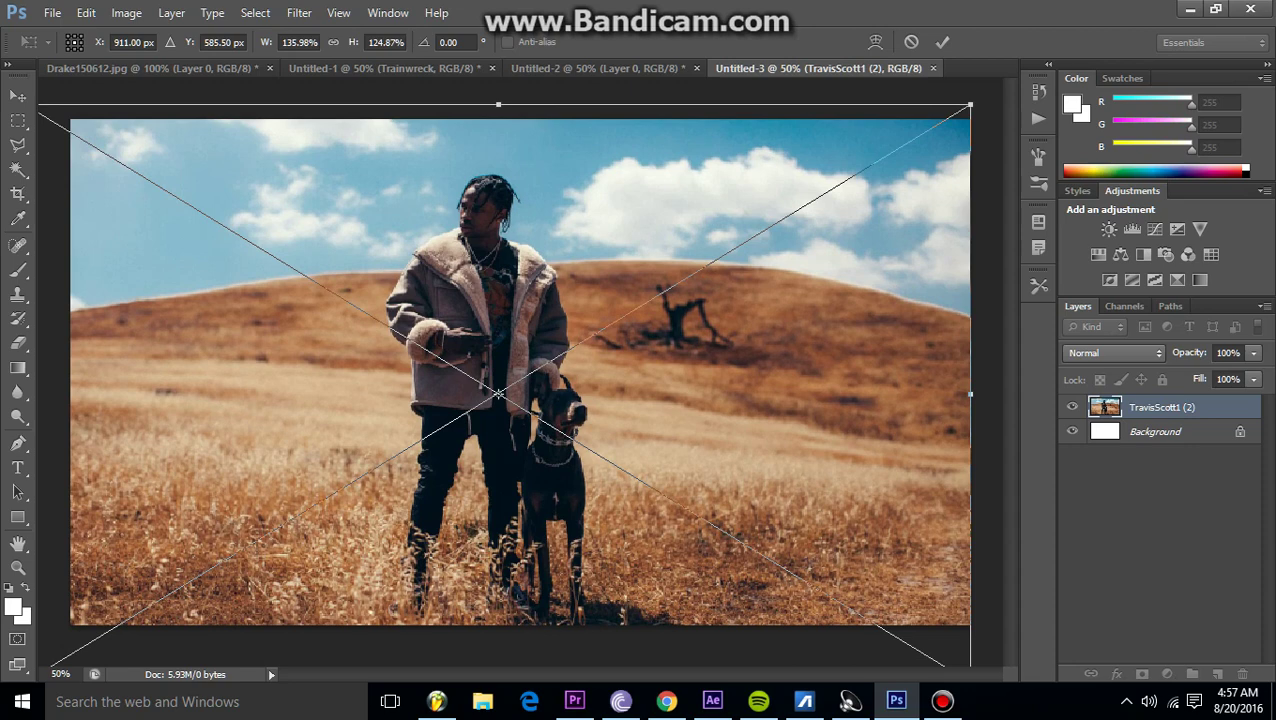
pyautogui.moveTo(834, 214); pyautogui.dragTo(883, 230)
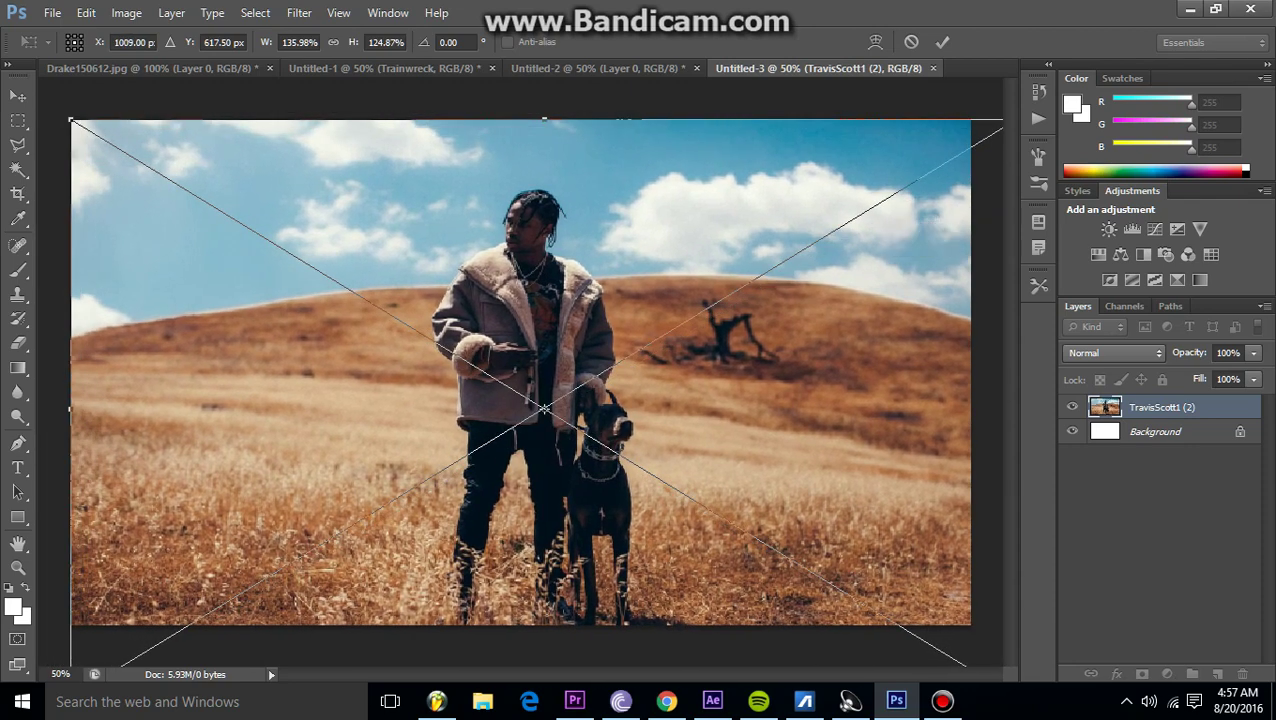
pyautogui.click(942, 41)
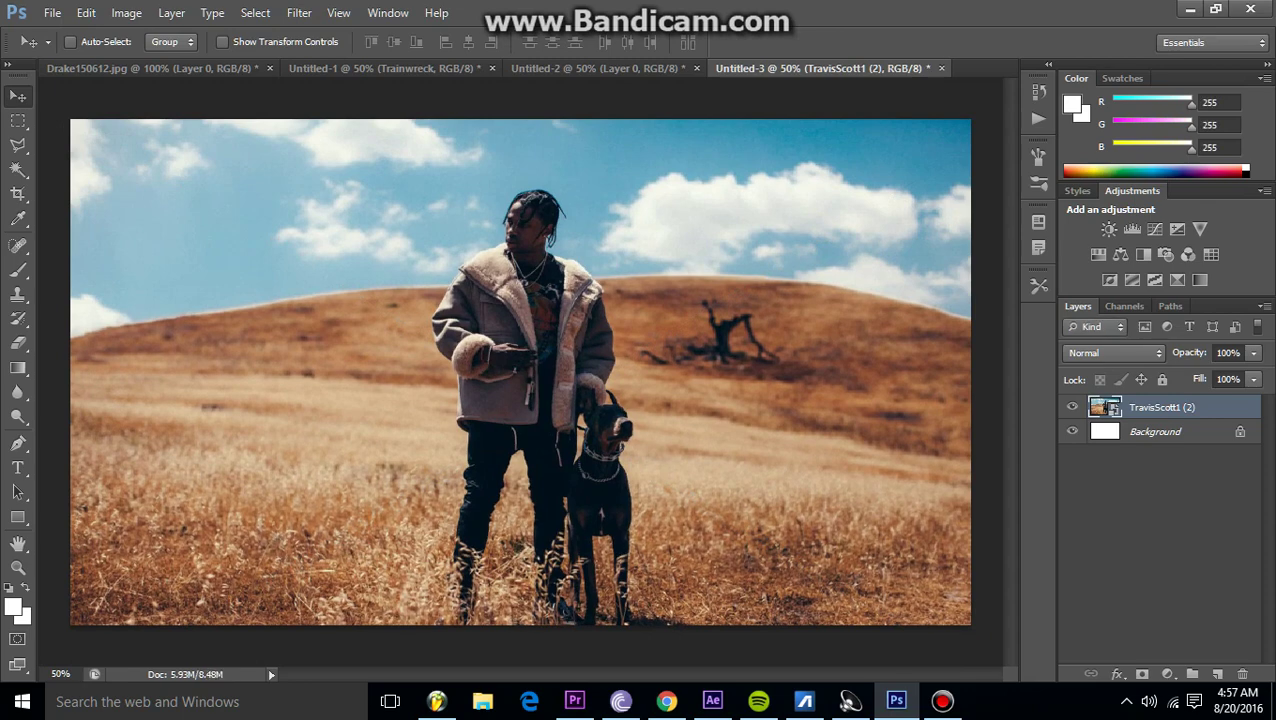
# Convert the locked Background into a regular layer with the default settings.
pyautogui.rightClick(1058, 433)
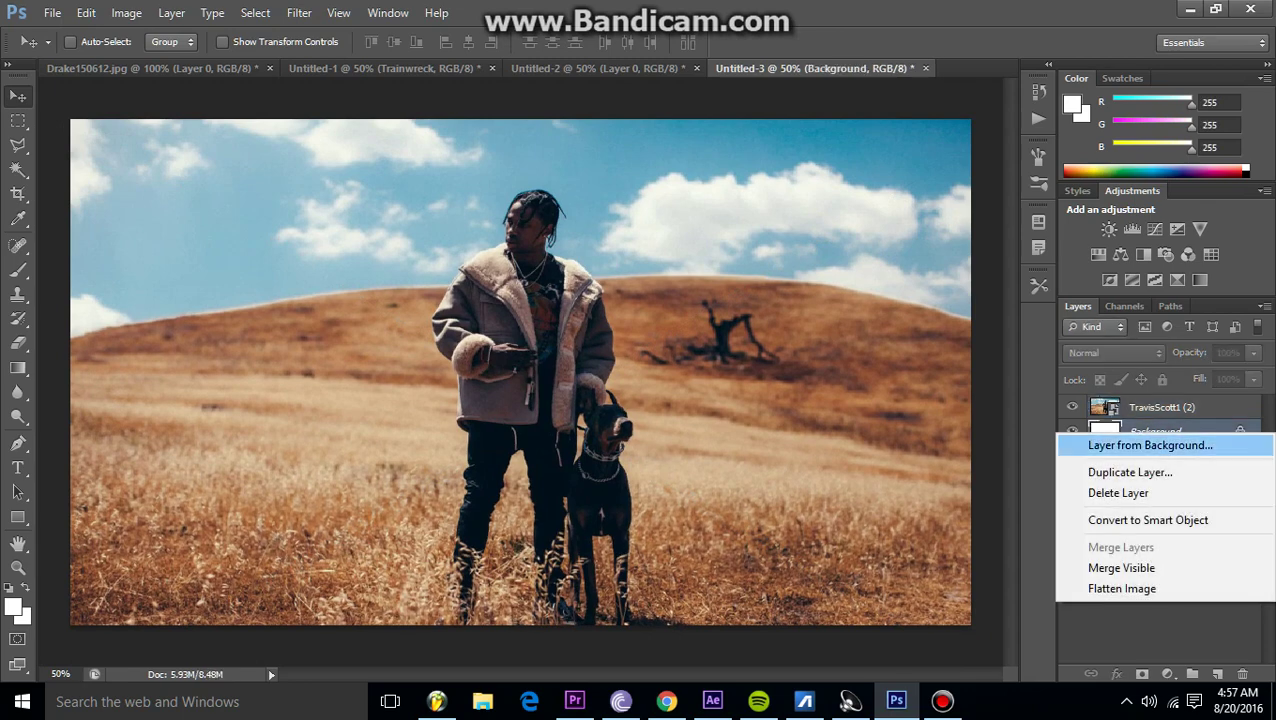
pyautogui.click(1155, 431)
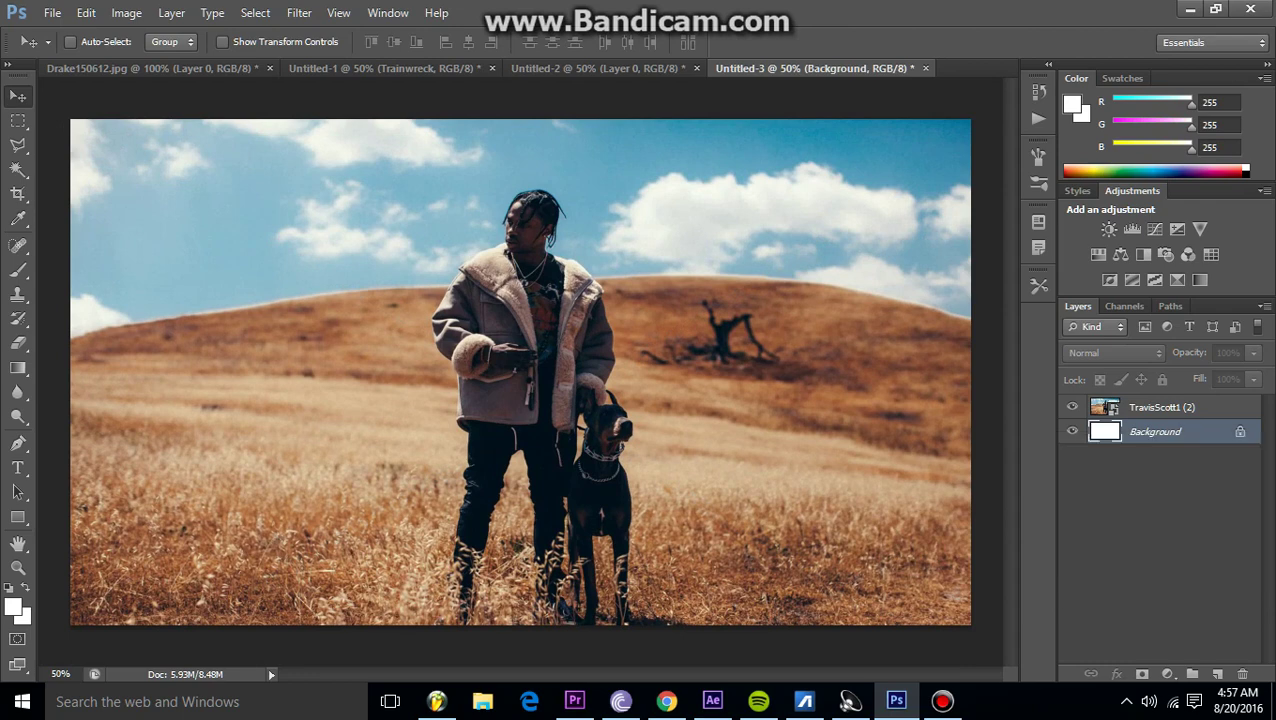
pyautogui.rightClick(1155, 440)
pyautogui.click(1150, 454)
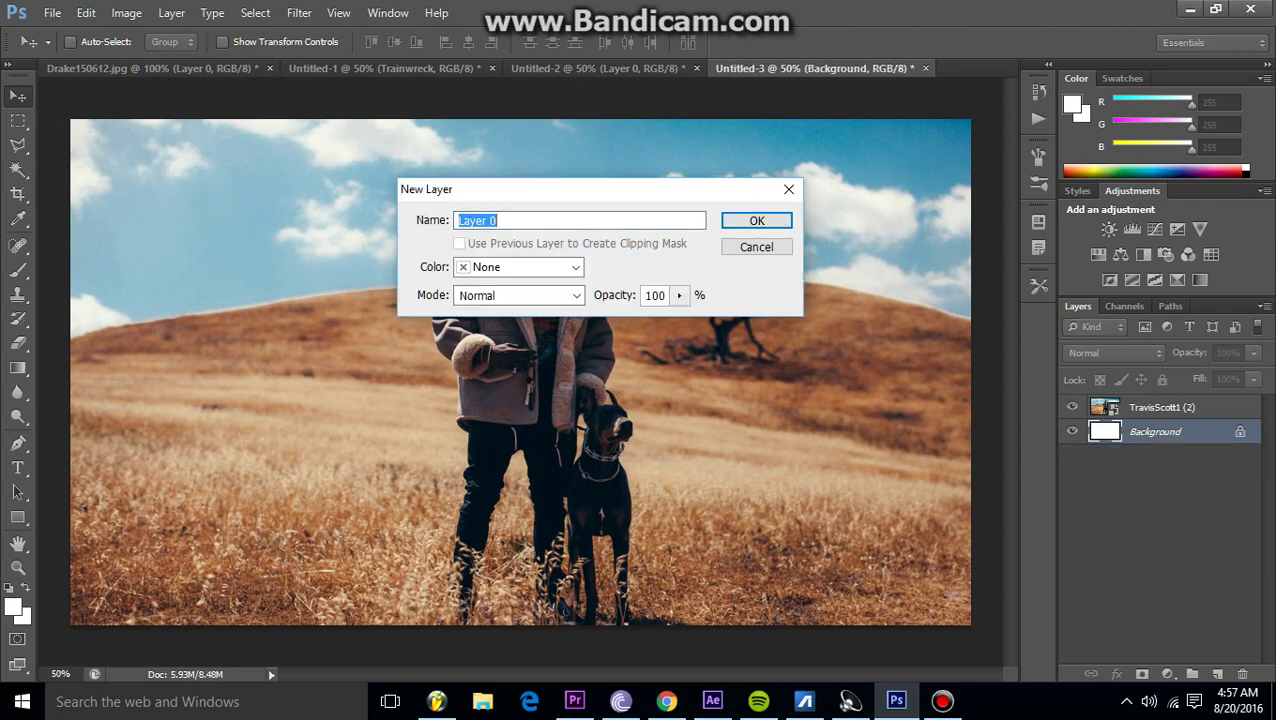
pyautogui.press('Return')
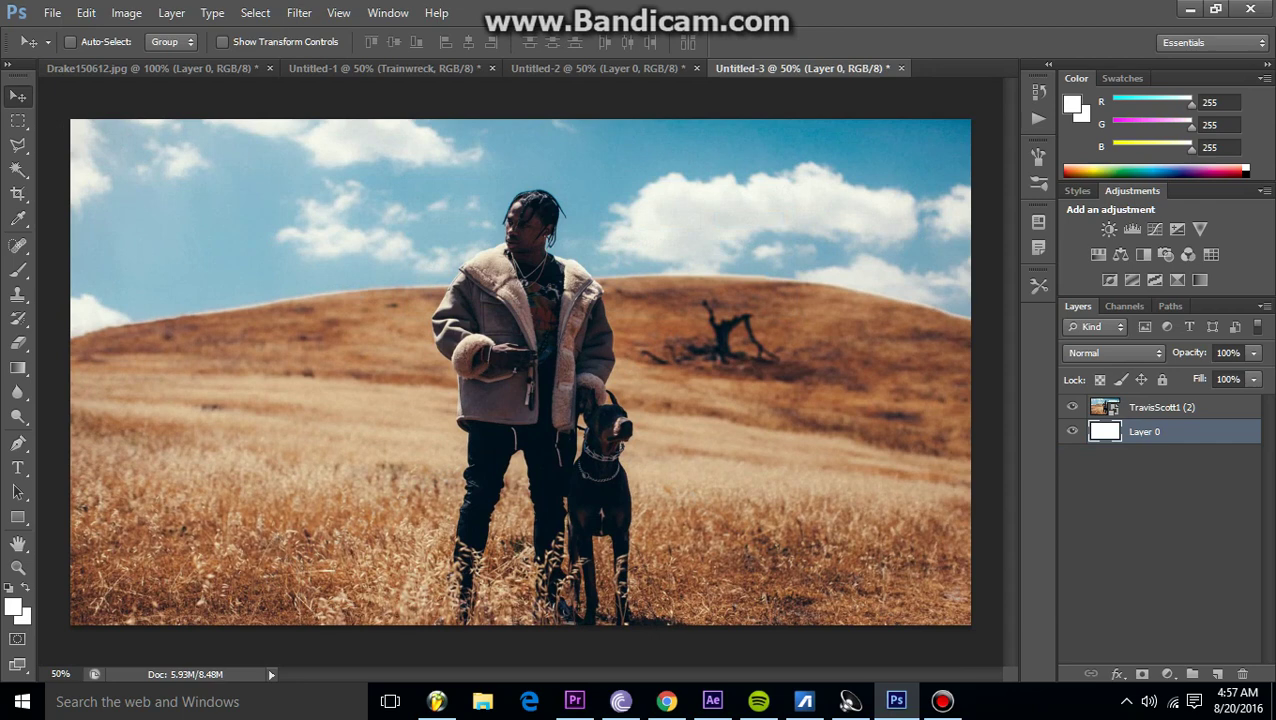
# Apply a Color Overlay layer style in green 00ff30 to the white layer beneath the photo.
pyautogui.rightClick(1148, 431)
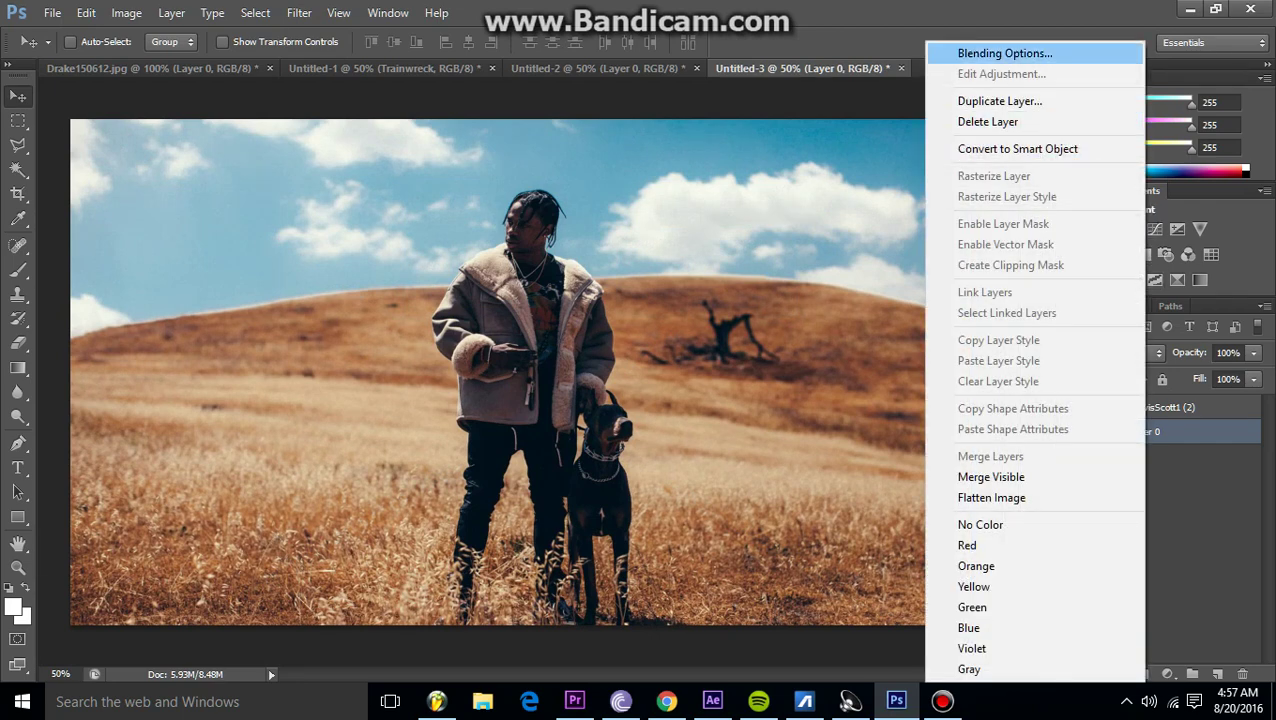
pyautogui.click(1005, 53)
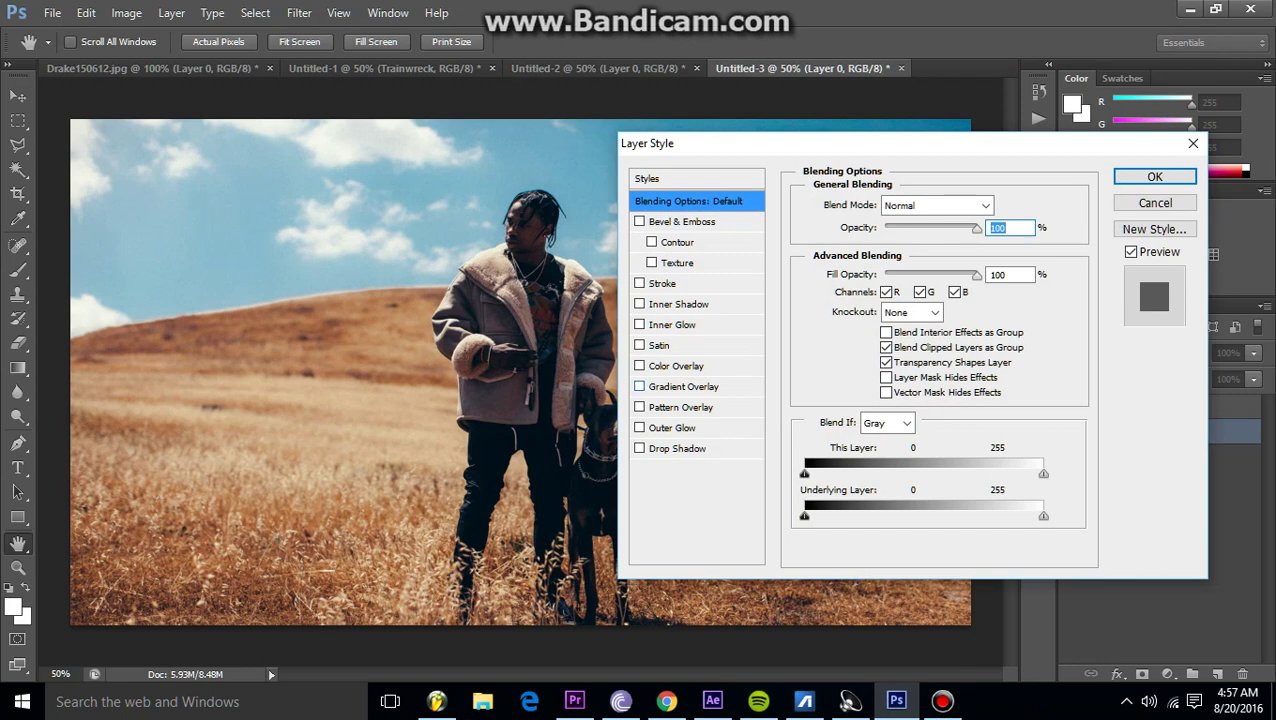
pyautogui.click(677, 366)
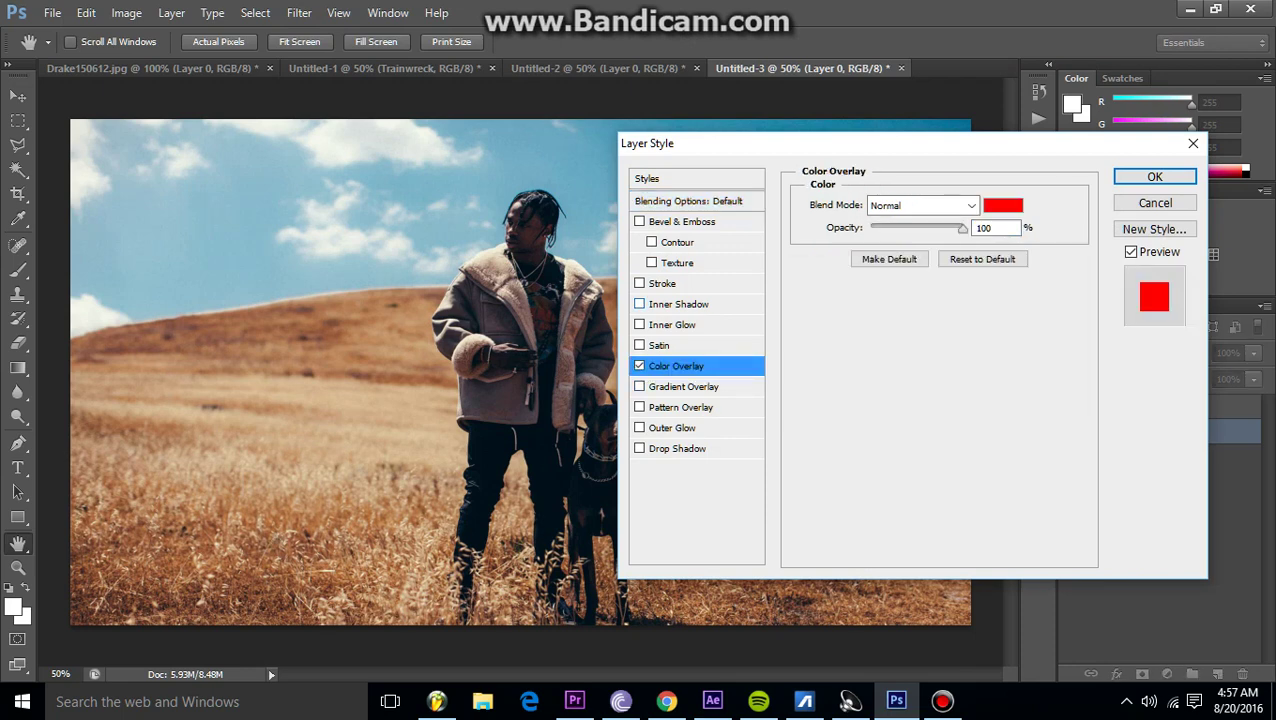
pyautogui.click(1003, 205)
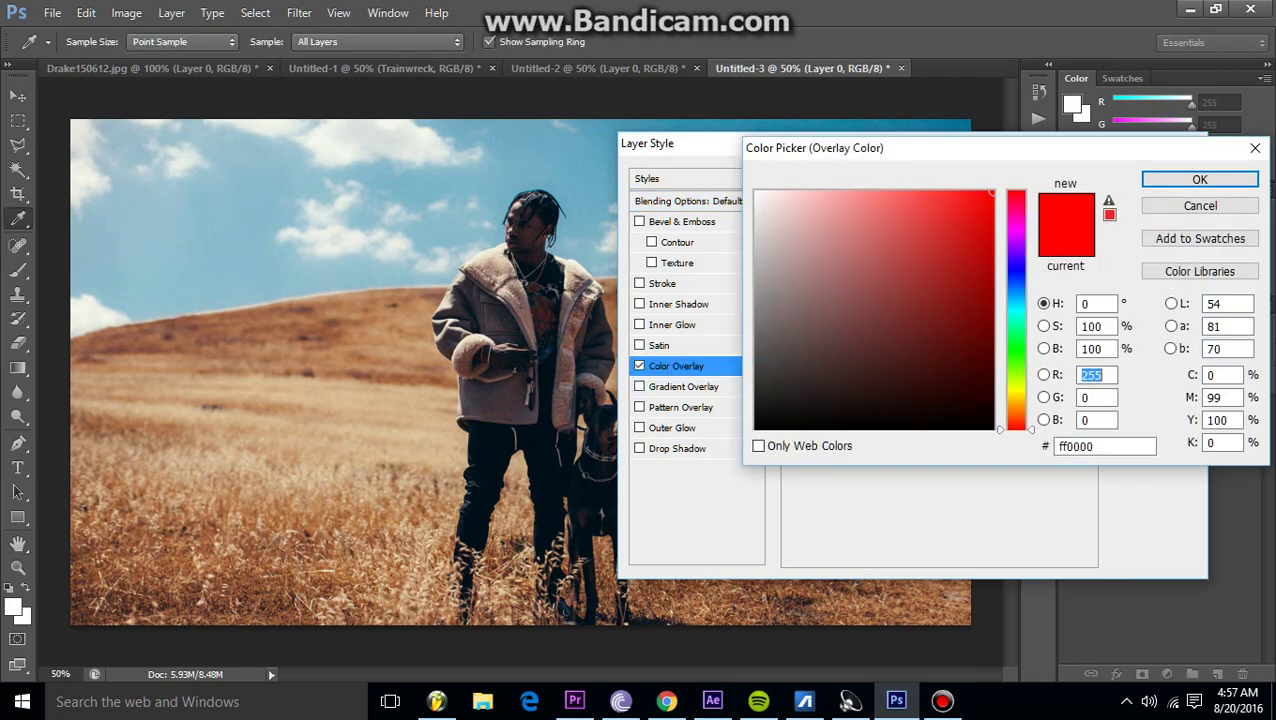
pyautogui.moveTo(1016, 428); pyautogui.dragTo(1016, 342)
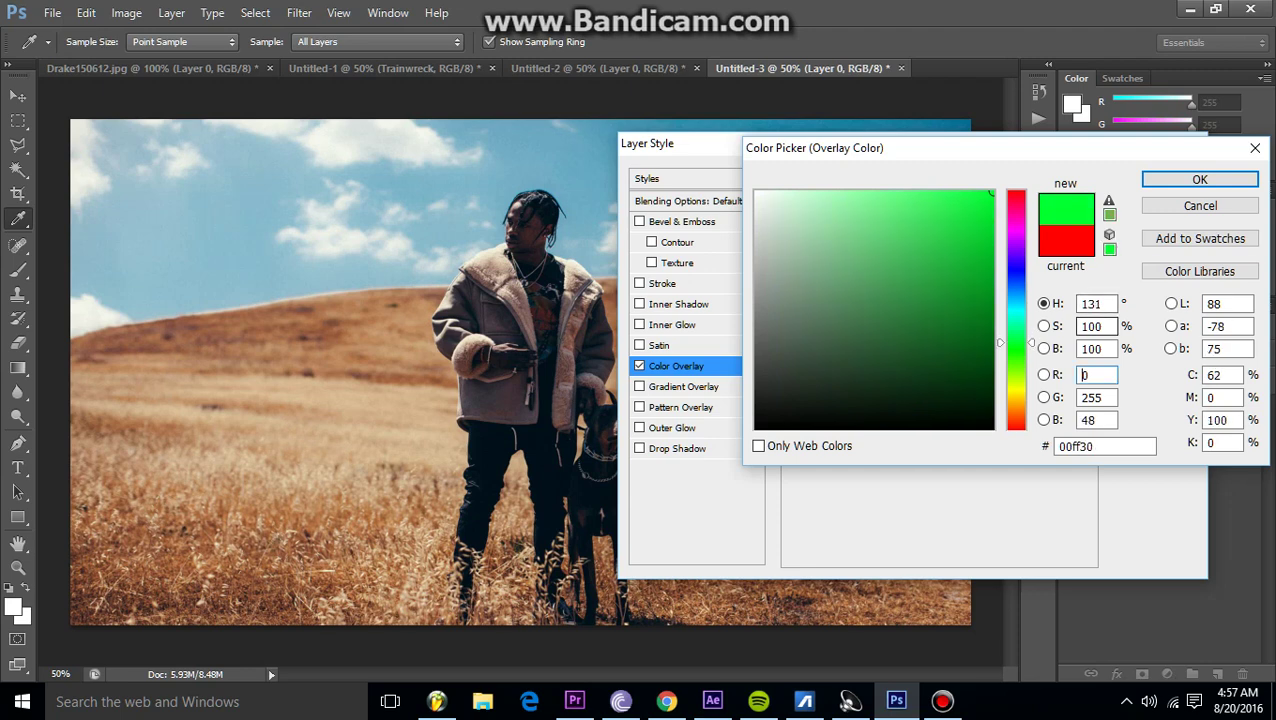
pyautogui.click(1200, 179)
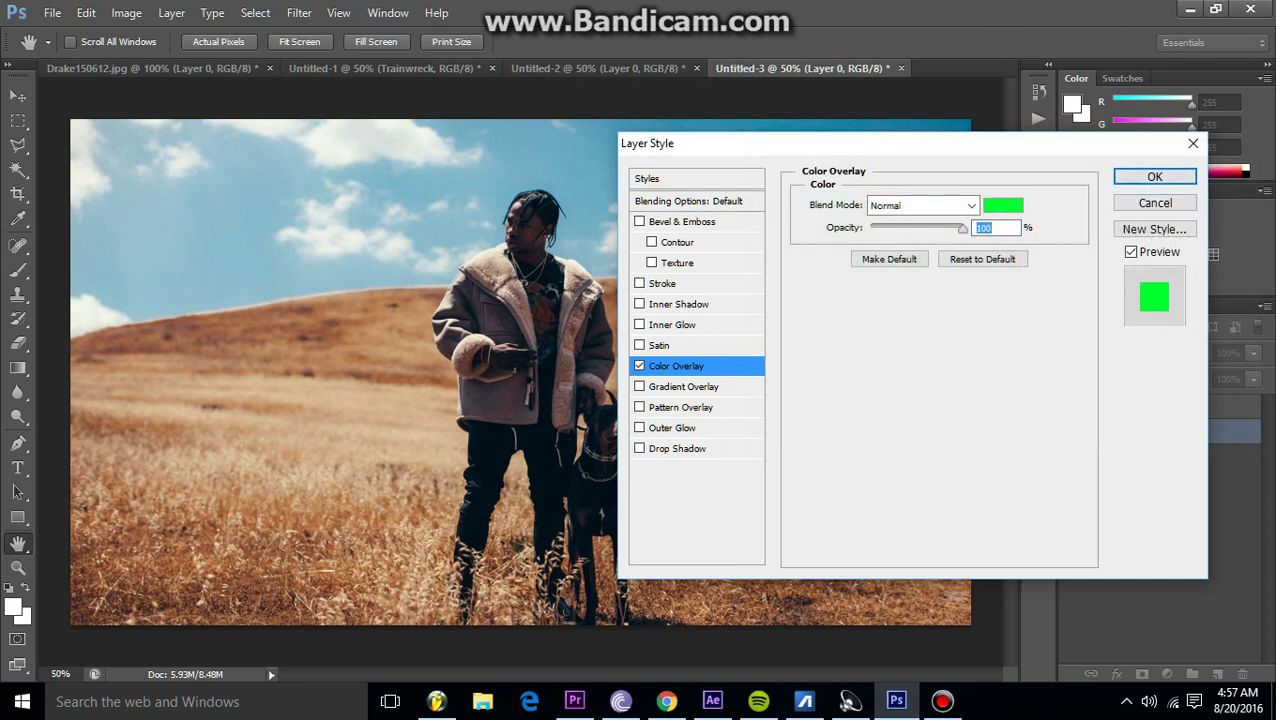
pyautogui.press('Return')
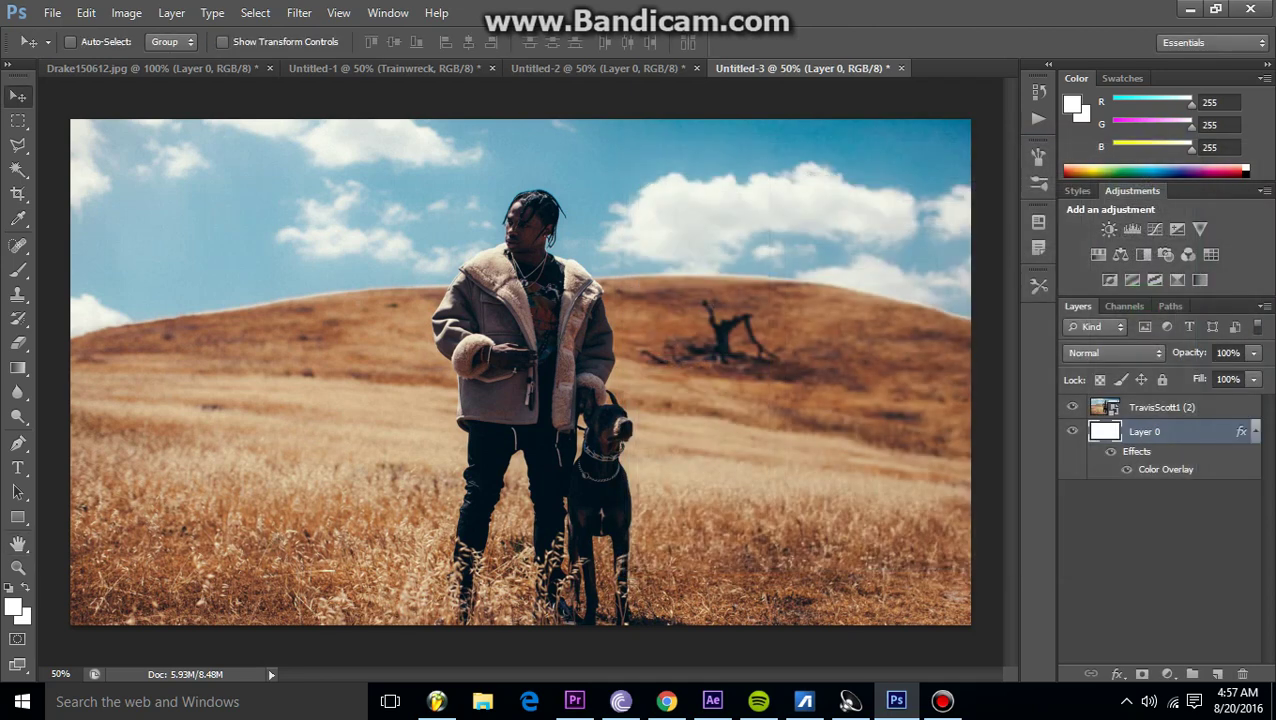
# In the photo layer's blending options, turn off the blue channel while leaving the red and green channels on.
pyautogui.click(1150, 407)
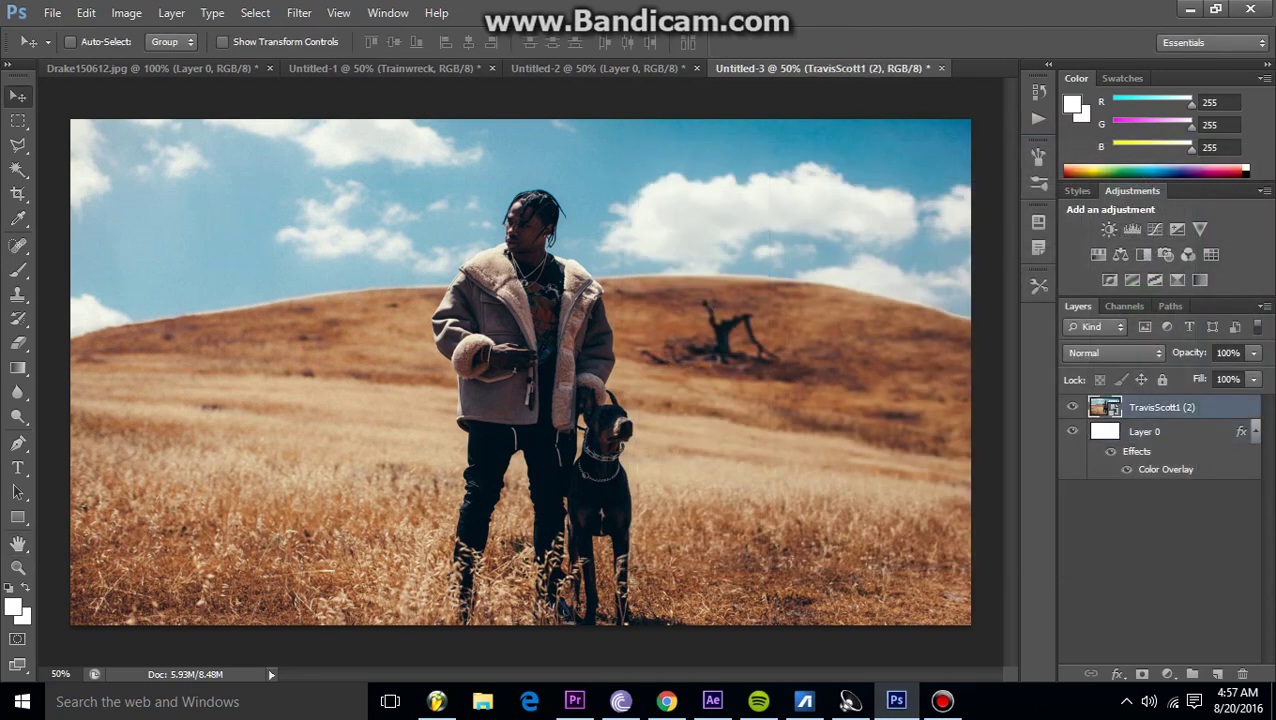
pyautogui.rightClick(1150, 407)
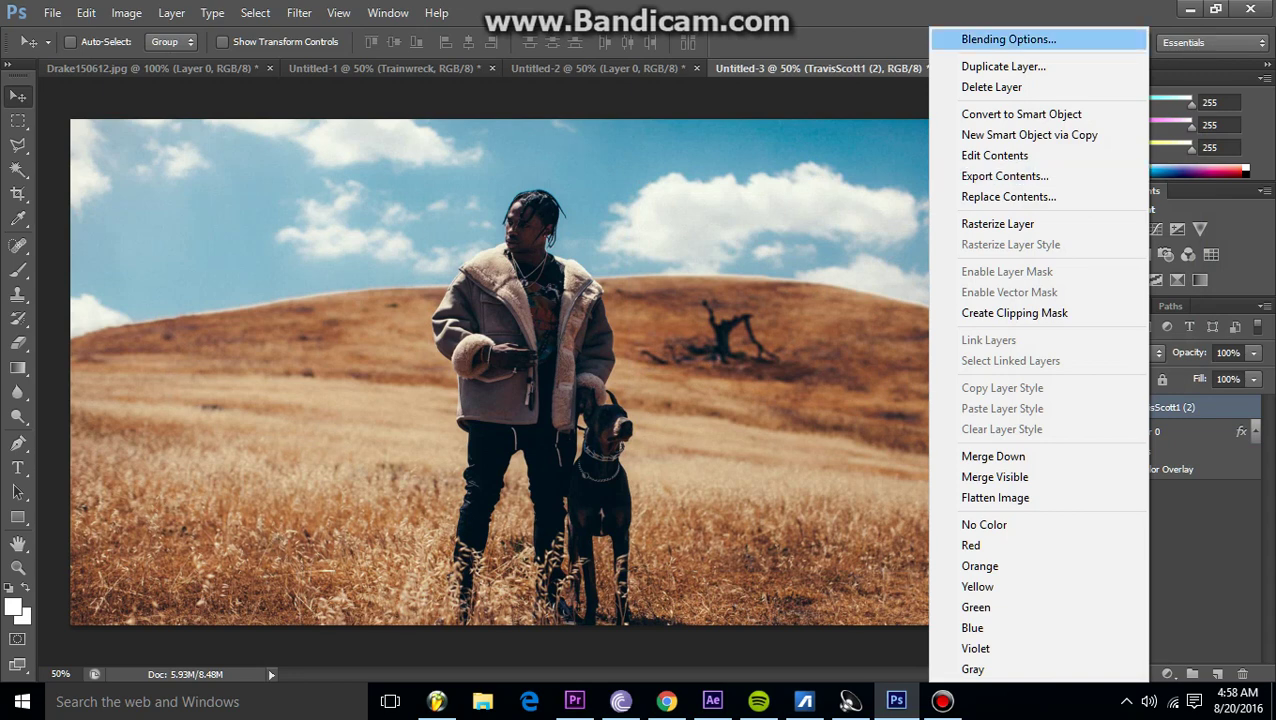
pyautogui.click(1008, 39)
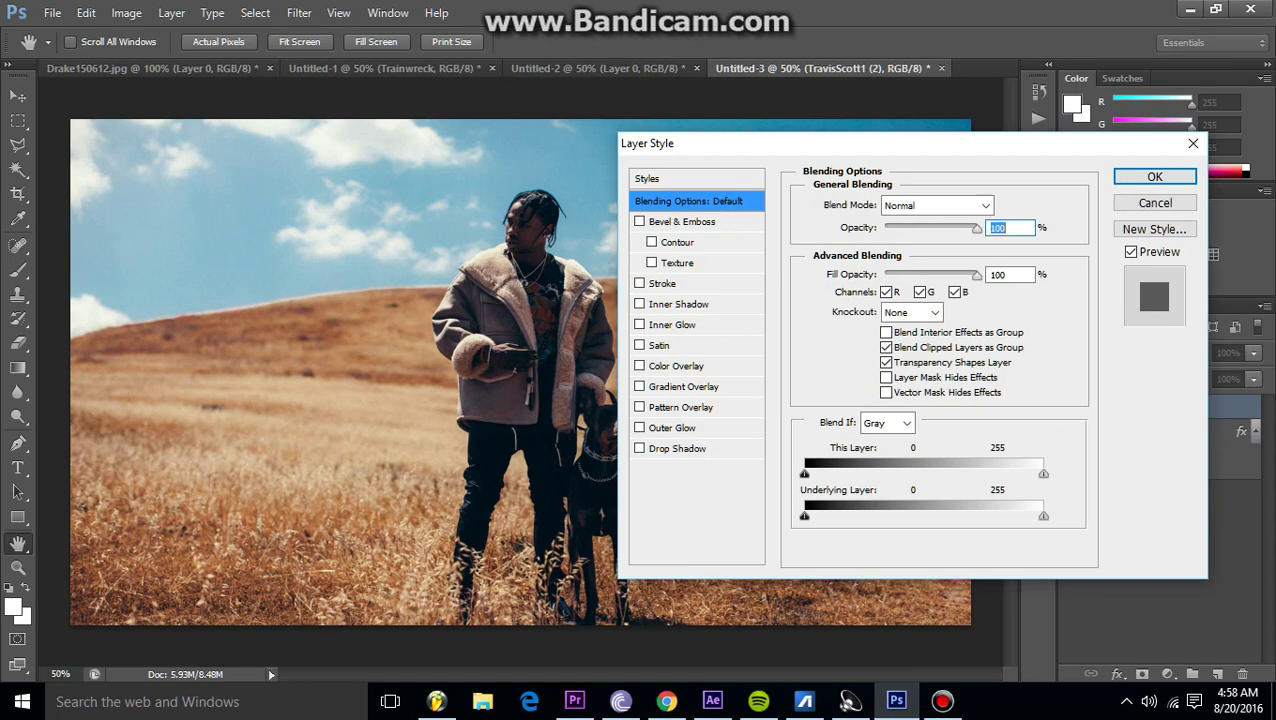
pyautogui.click(886, 291)
pyautogui.click(886, 291)
pyautogui.click(920, 292)
pyautogui.click(920, 292)
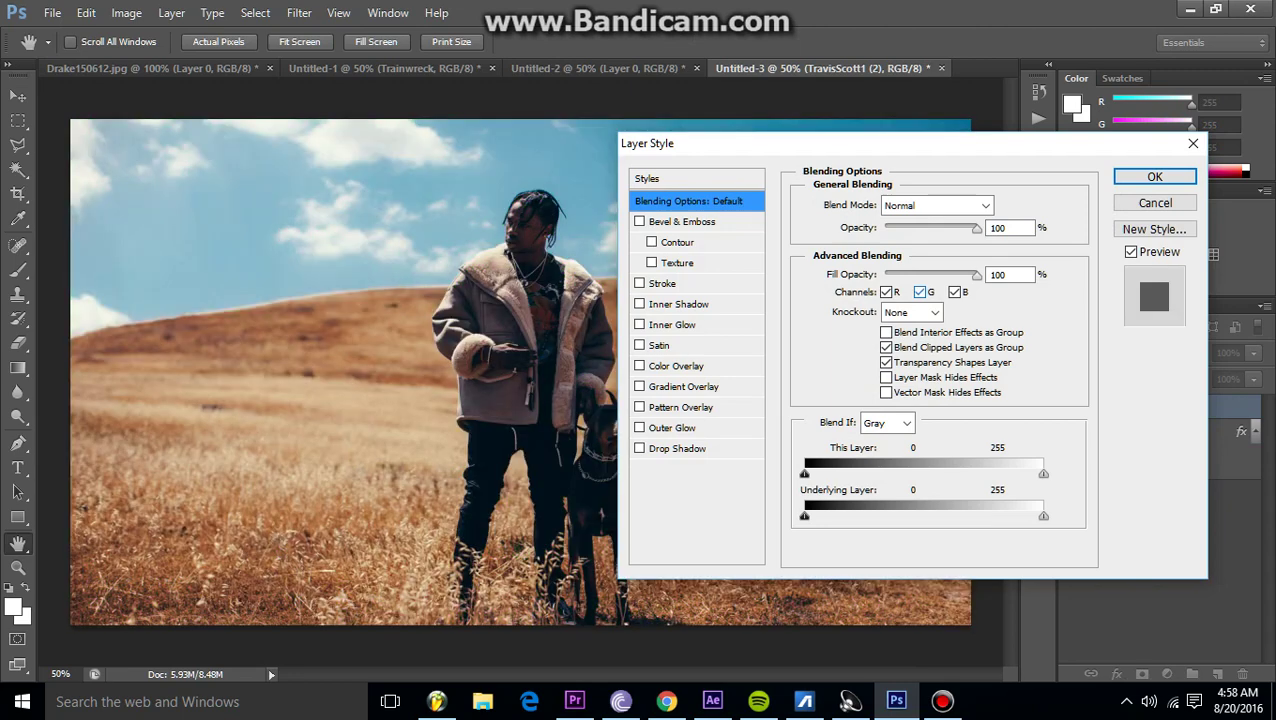
pyautogui.click(955, 292)
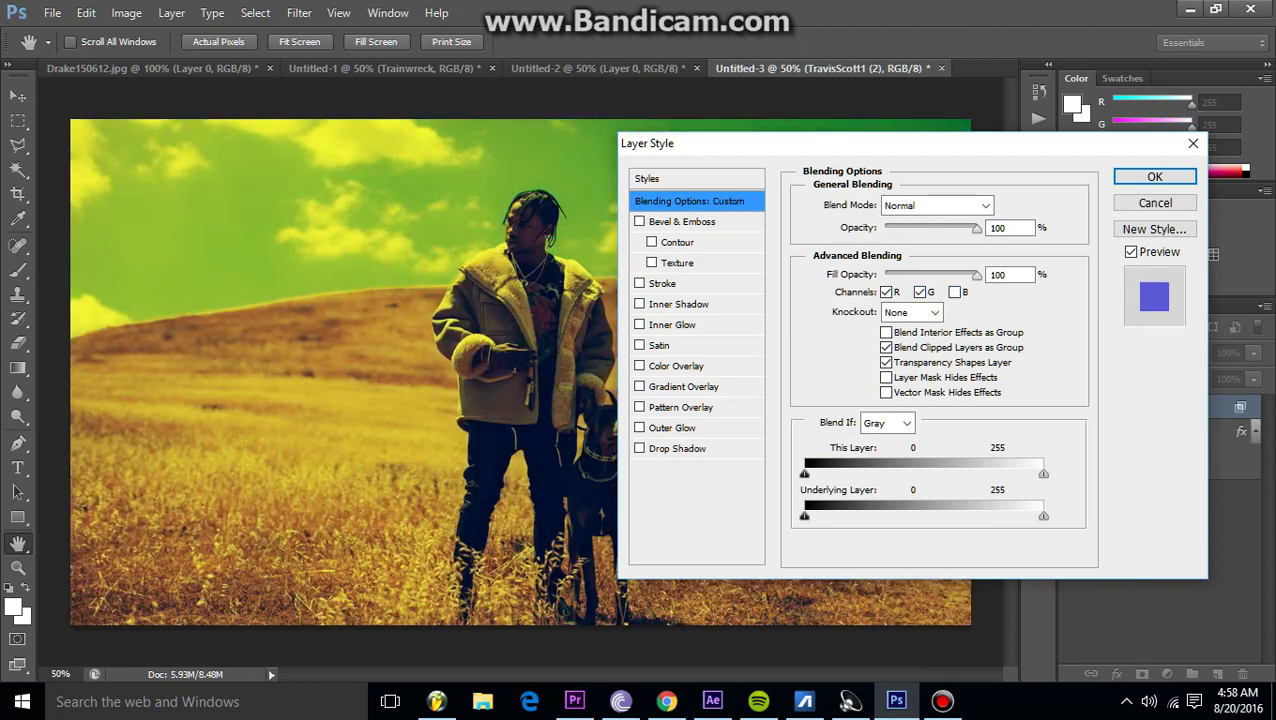
# Set the photo layer's fill opacity to 93% and apply the blending options.
pyautogui.moveTo(977, 275); pyautogui.dragTo(965, 275)
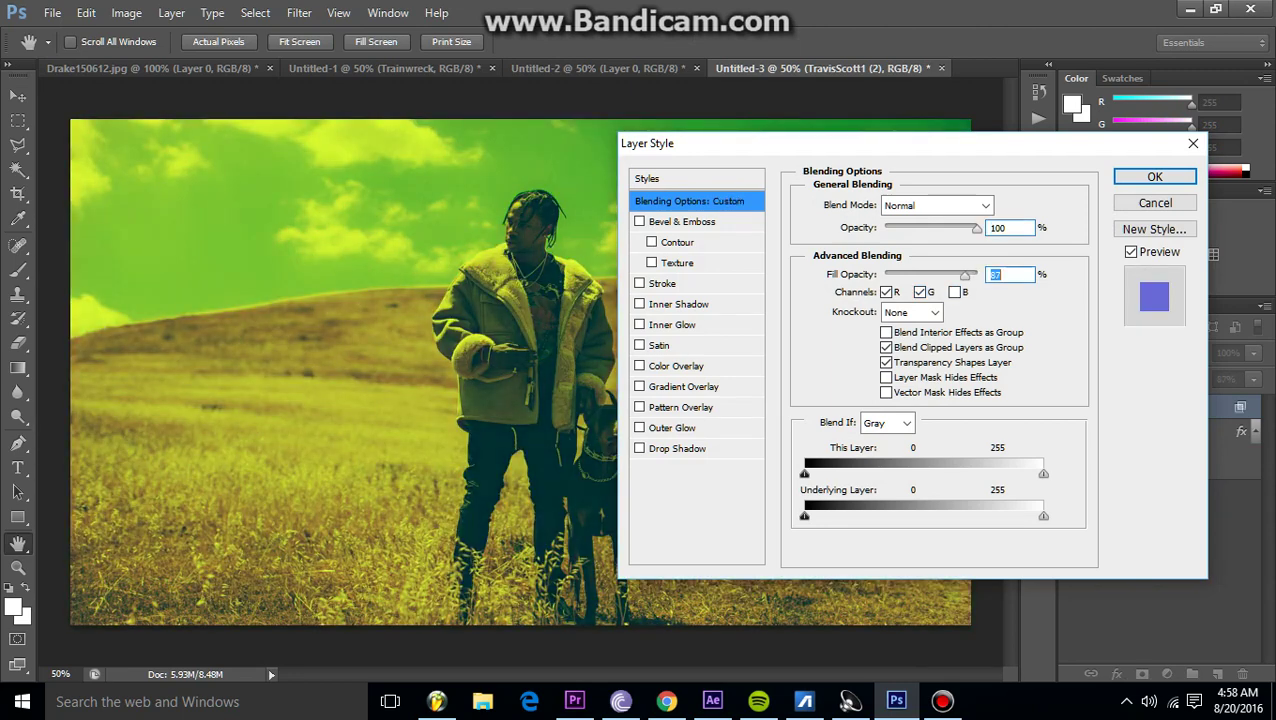
pyautogui.press('Up')
pyautogui.press('Up')
pyautogui.press('Up')
pyautogui.press('Up')
pyautogui.press('Up')
pyautogui.press('Up')
pyautogui.press('Up')
pyautogui.press('Up')
pyautogui.press('Up')
pyautogui.press('Up')
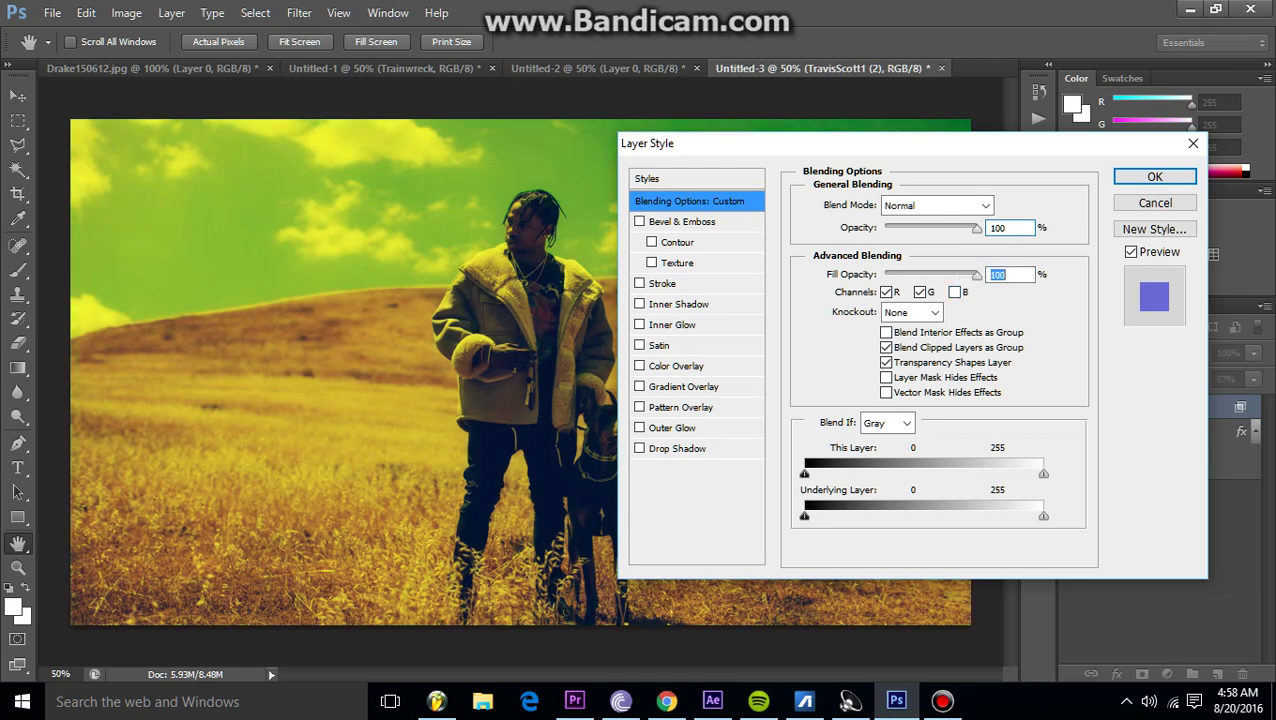
pyautogui.press('Down')
pyautogui.press('Down')
pyautogui.press('Down')
pyautogui.press('Down')
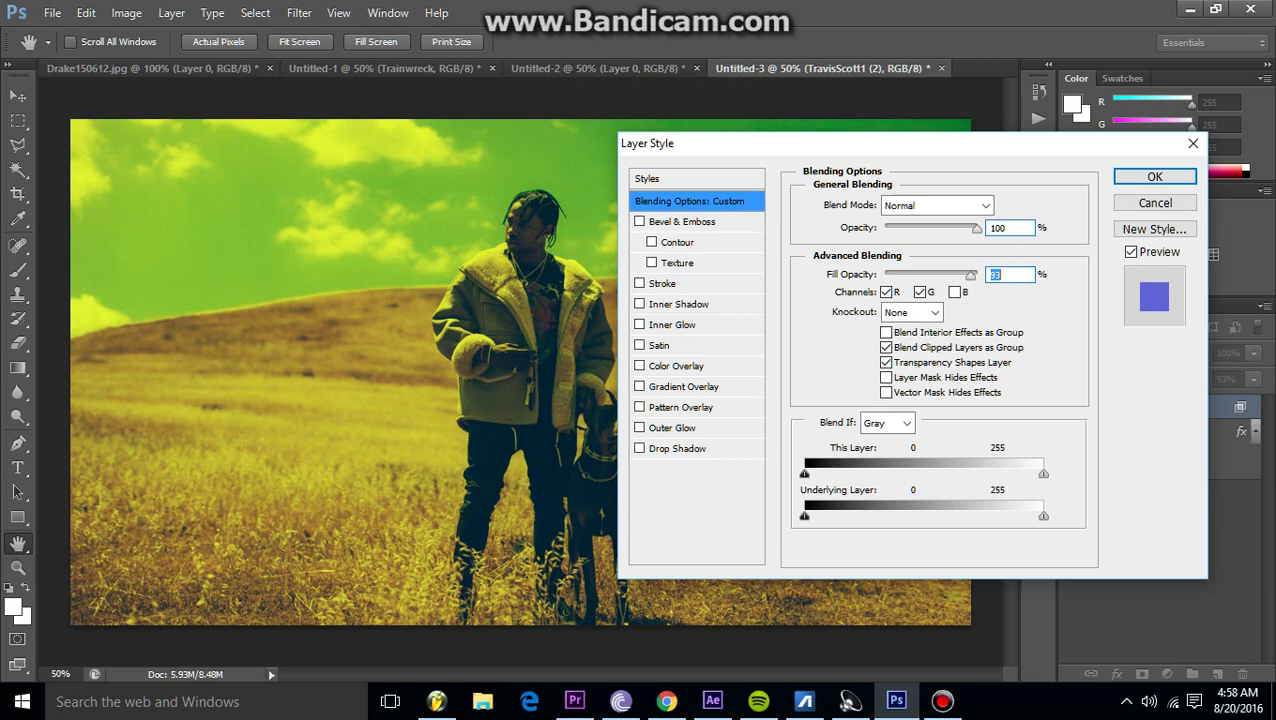
pyautogui.press('Return')
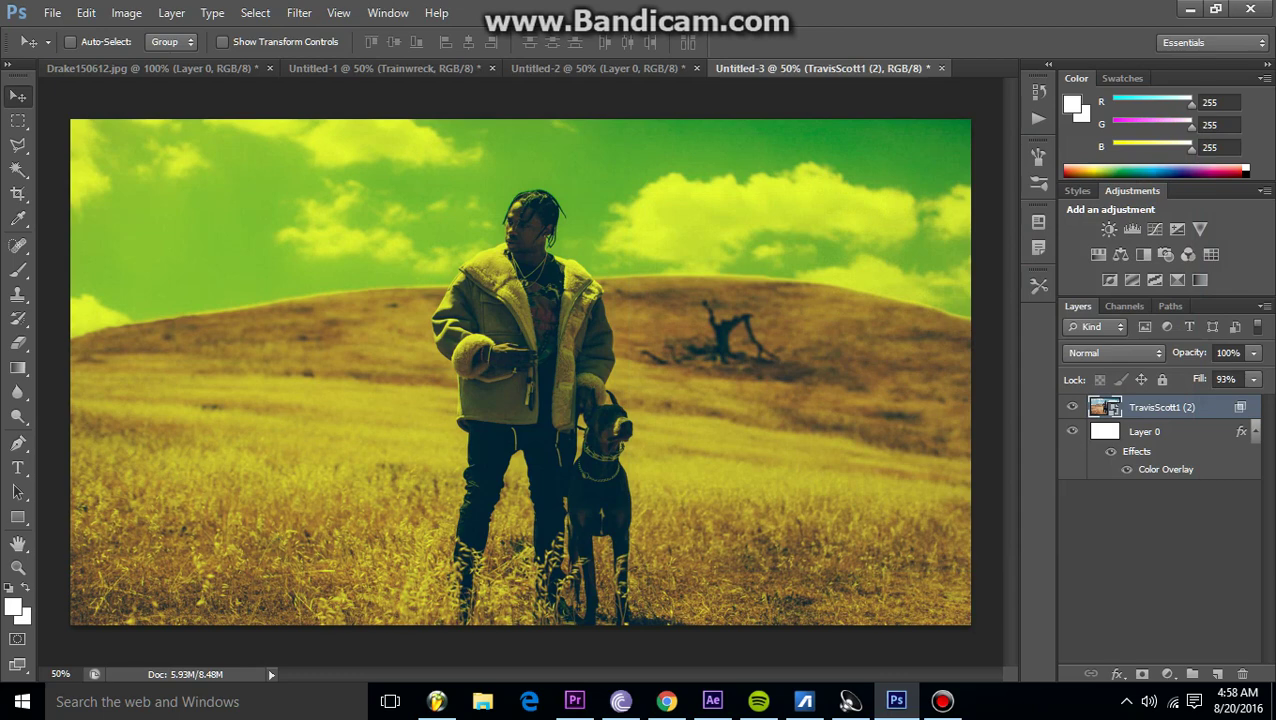
# Add the white text TRAINWRECK over the photo in Bebas Neue at 250 pt.
pyautogui.press('t')
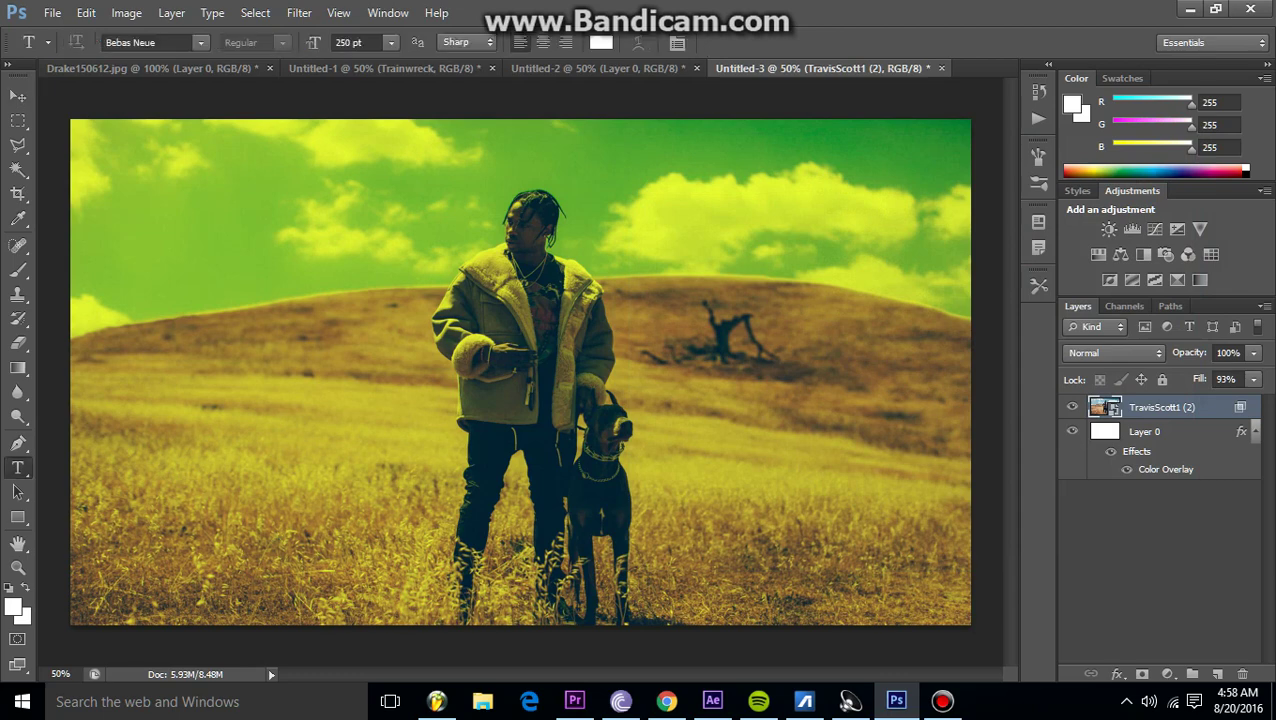
pyautogui.click(395, 335)
pyautogui.write('T')
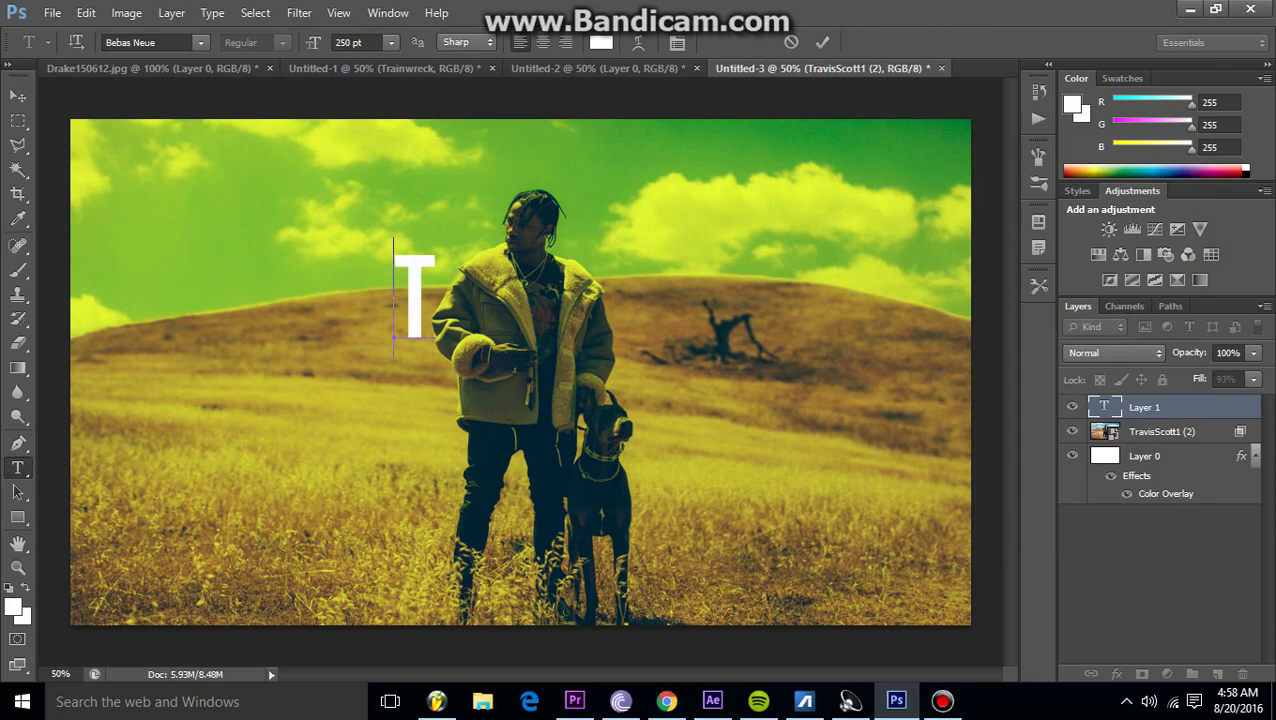
pyautogui.write('RAINWR')
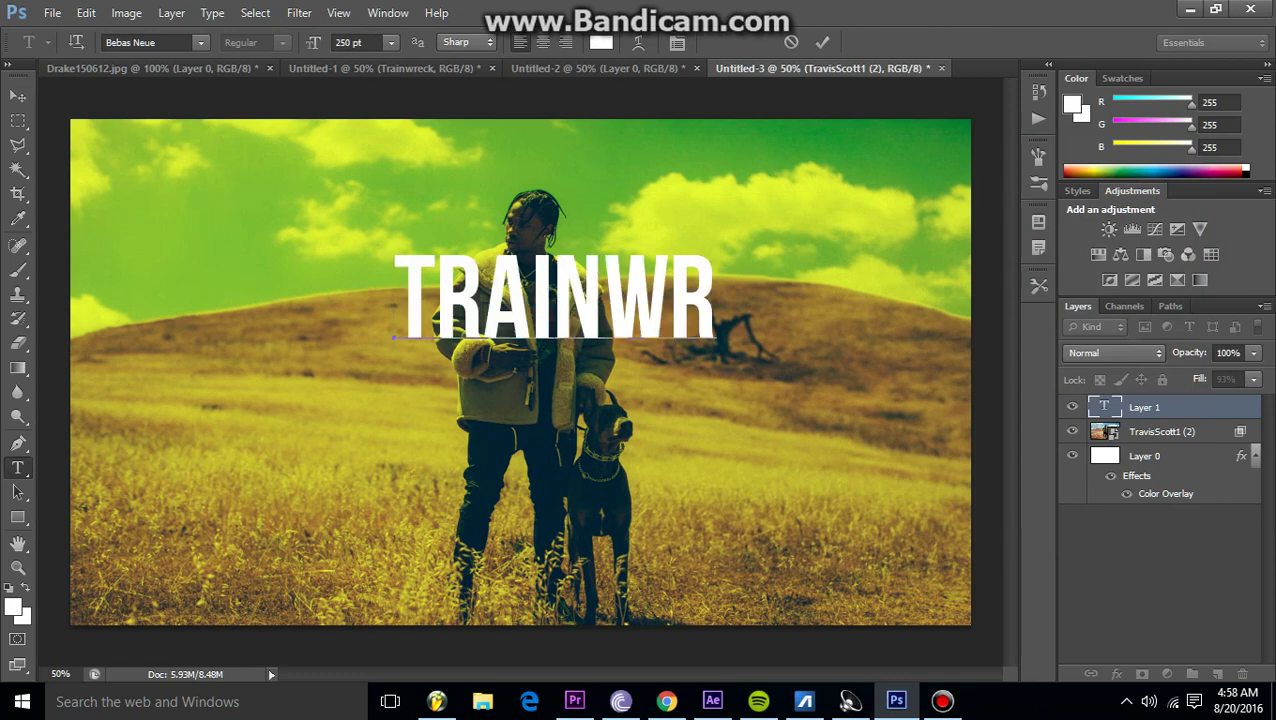
pyautogui.write('ECK')
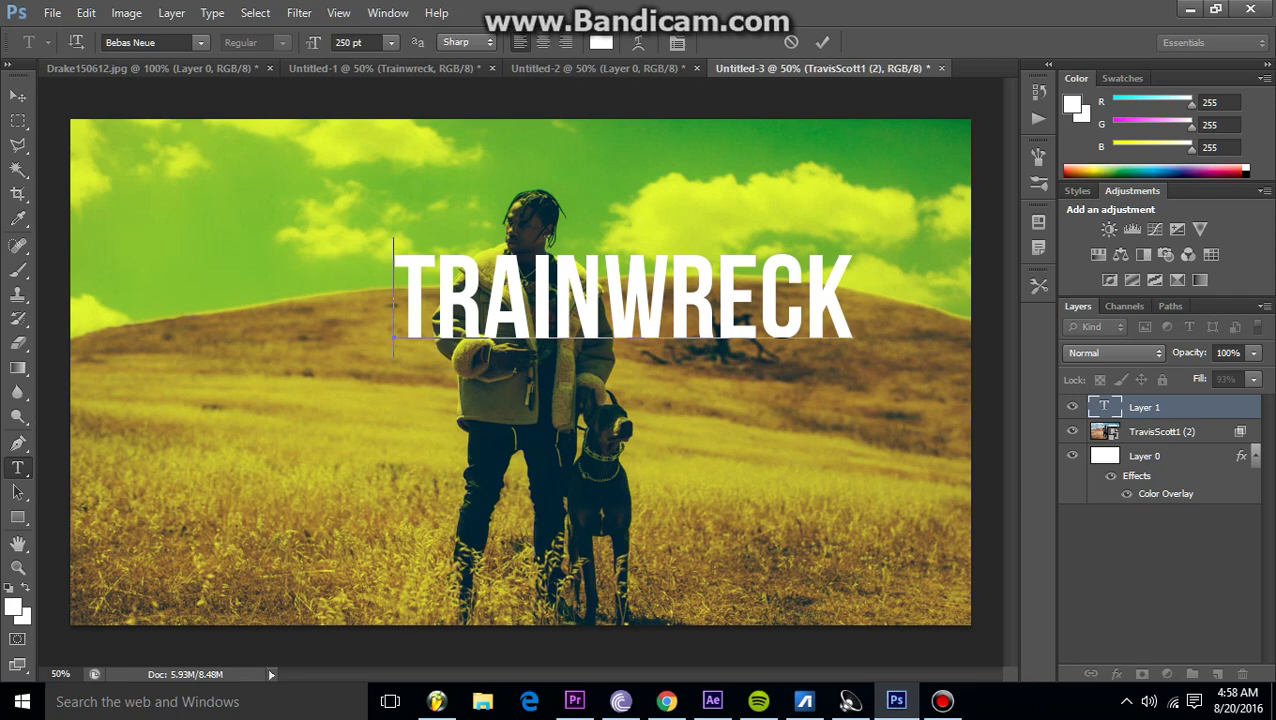
# Move the TRAINWRECK text to the middle of the canvas across the man's torso and commit it.
pyautogui.moveTo(600, 430); pyautogui.dragTo(532, 470)
pyautogui.moveTo(562, 333); pyautogui.dragTo(540, 345)
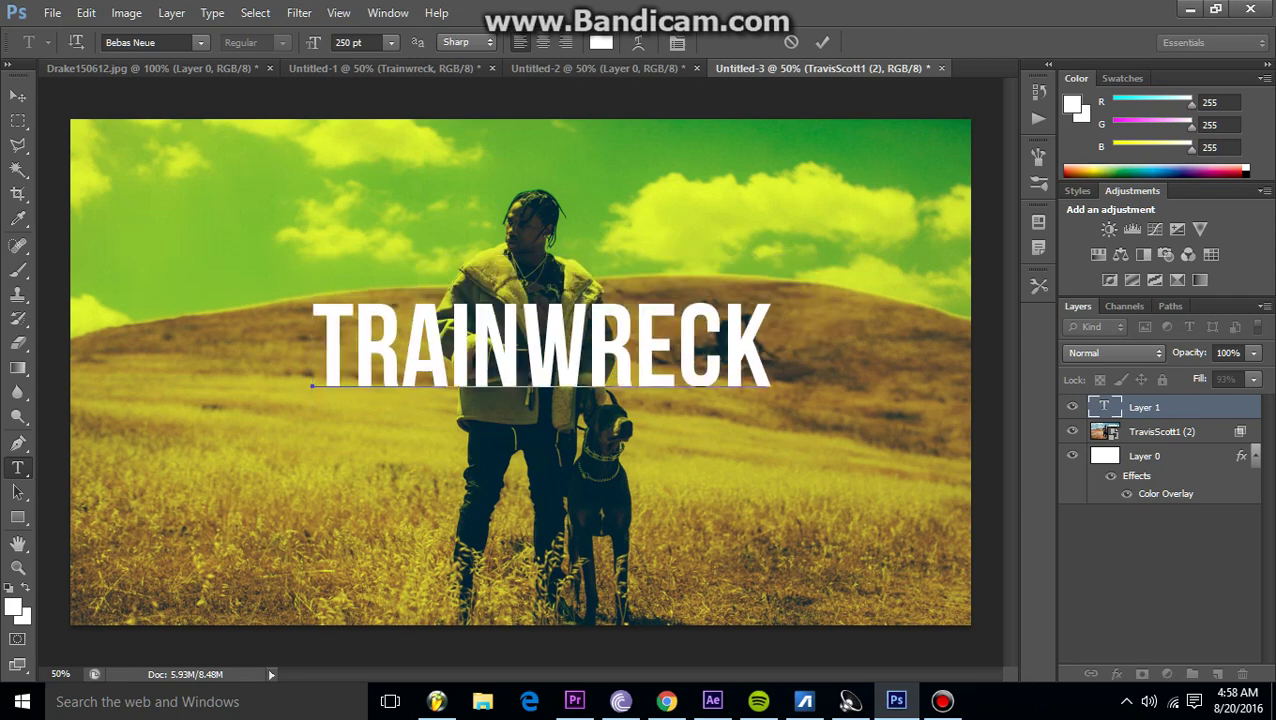
pyautogui.moveTo(518, 478)
pyautogui.mouseDown()
pyautogui.moveTo(502, 482)
pyautogui.moveTo(510, 493)
pyautogui.mouseUp()
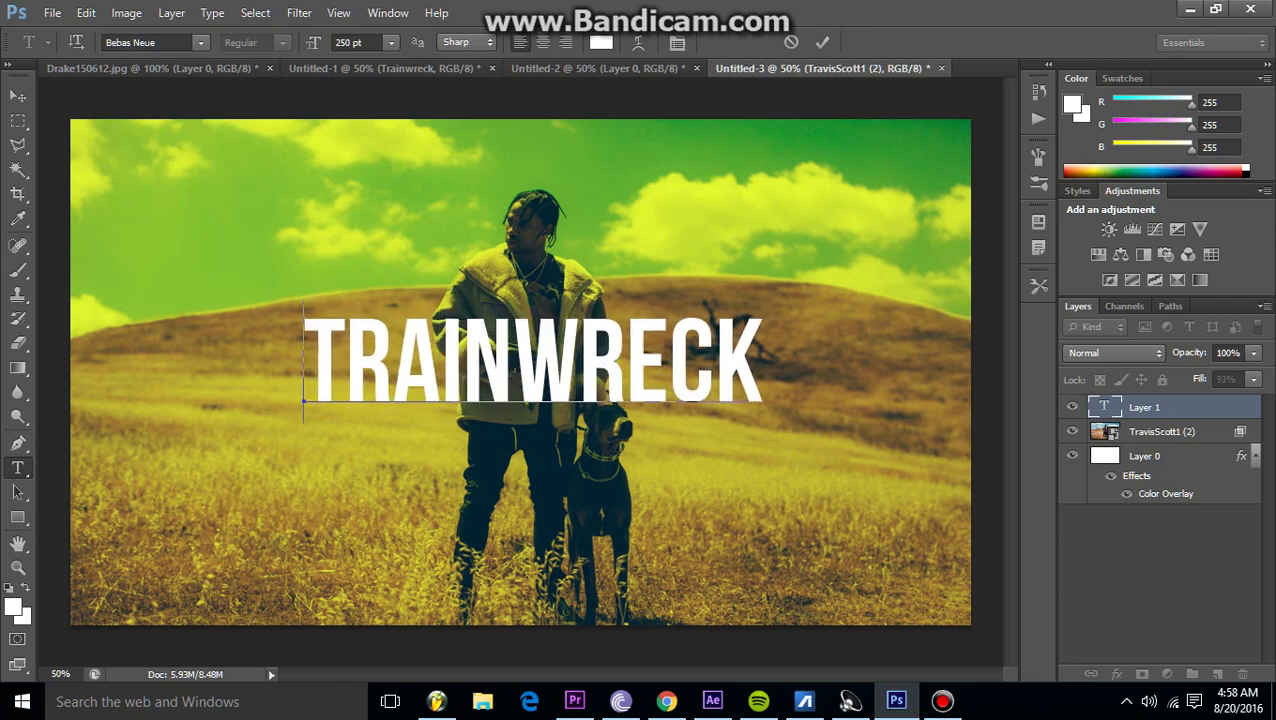
pyautogui.click(822, 42)
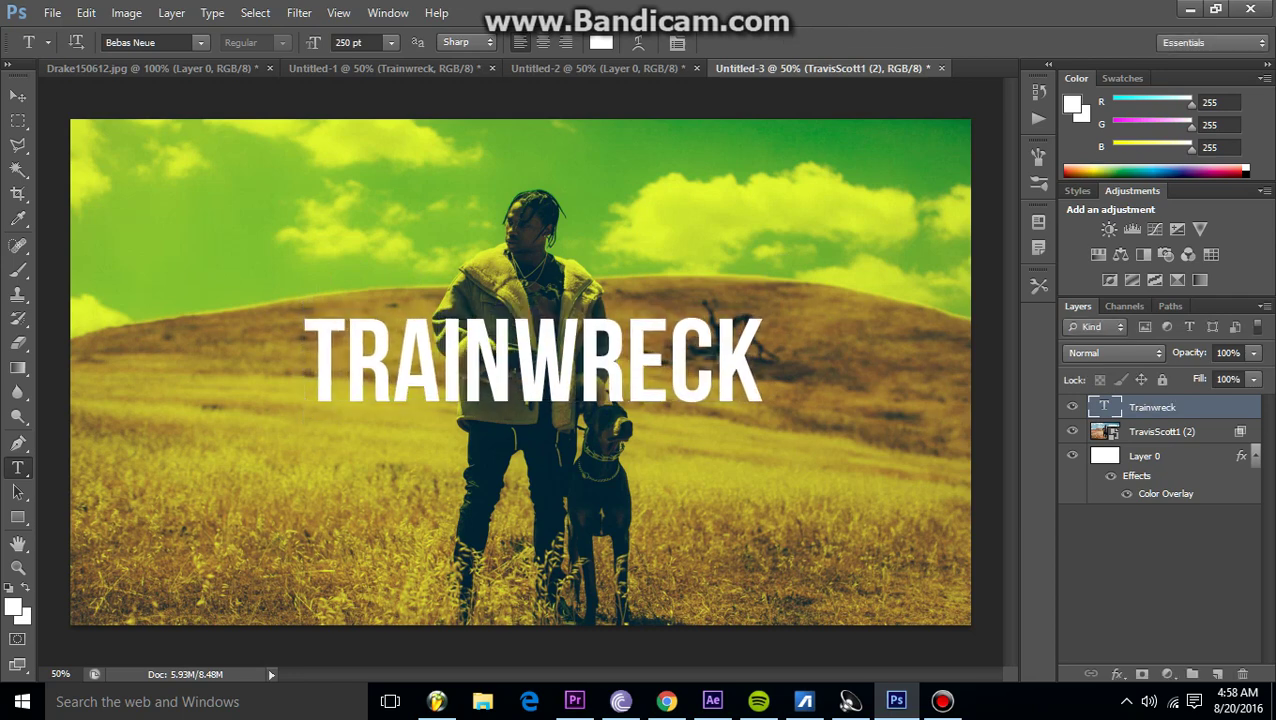
# Fine-tune the centering of the TRAINWRECK layer by nudging it in small increments.
pyautogui.press('v')
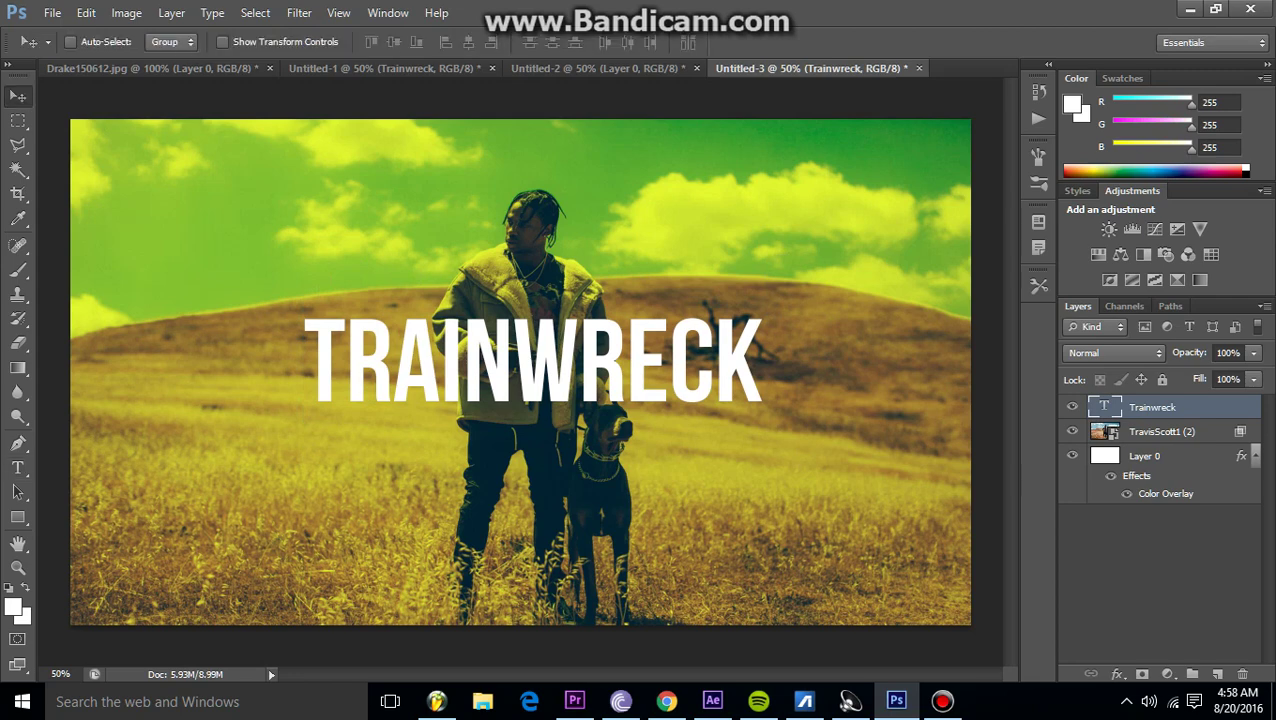
pyautogui.press('Right')
pyautogui.press('Right')
pyautogui.press('Right')
pyautogui.press('Right')
pyautogui.press('Right')
pyautogui.press('Right')
pyautogui.press('Right')
pyautogui.press('Right')
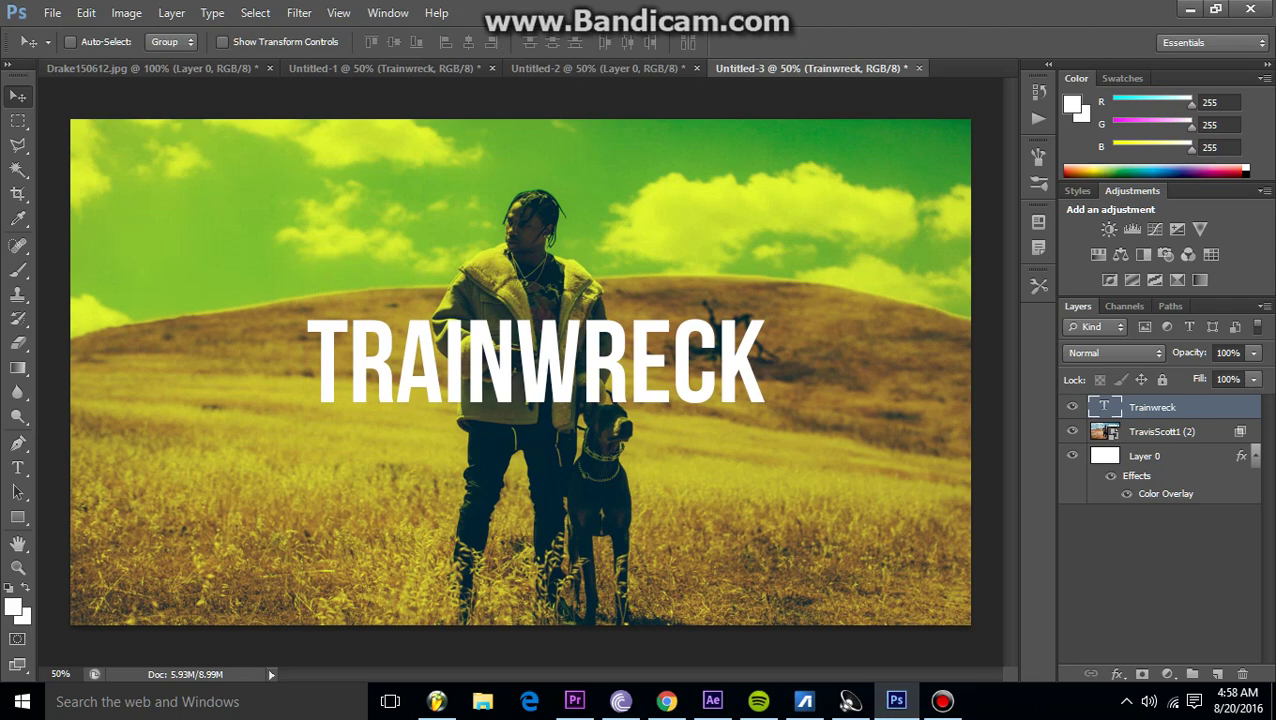
pyautogui.press('Left')
pyautogui.press('Left')
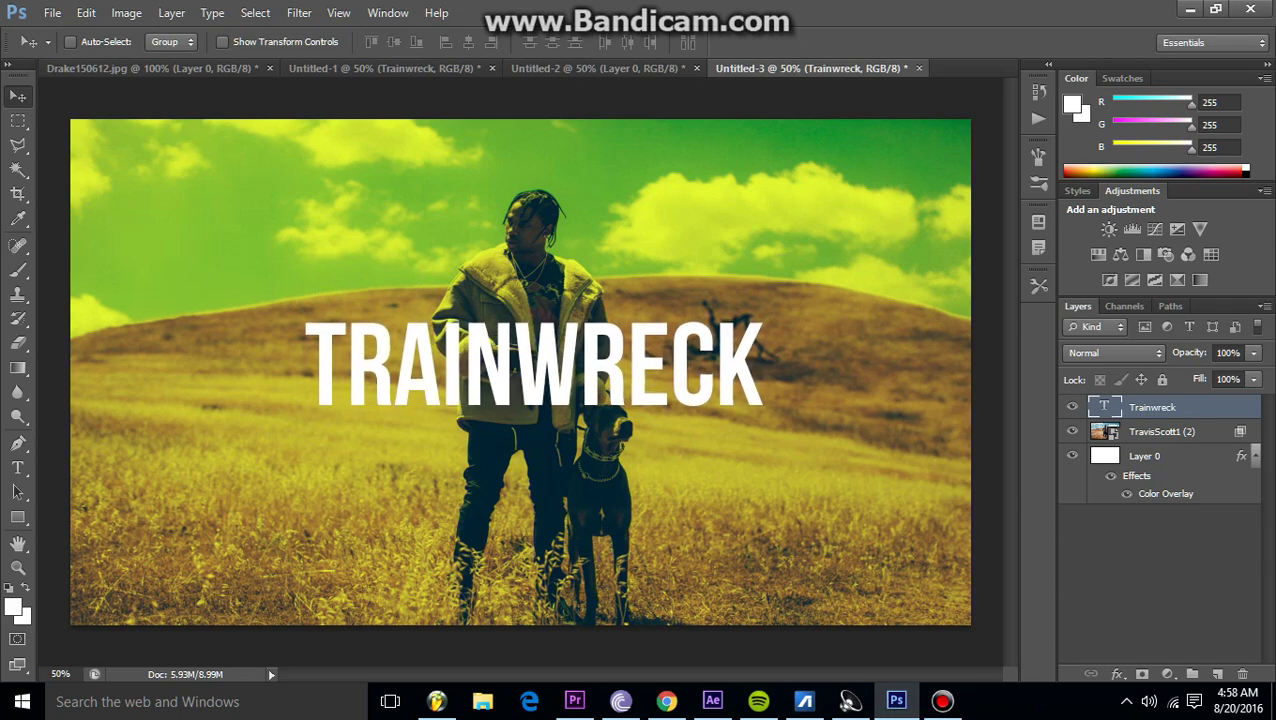
pyautogui.press('Left')
pyautogui.press('Left')
pyautogui.press('Left')
pyautogui.press('Left')
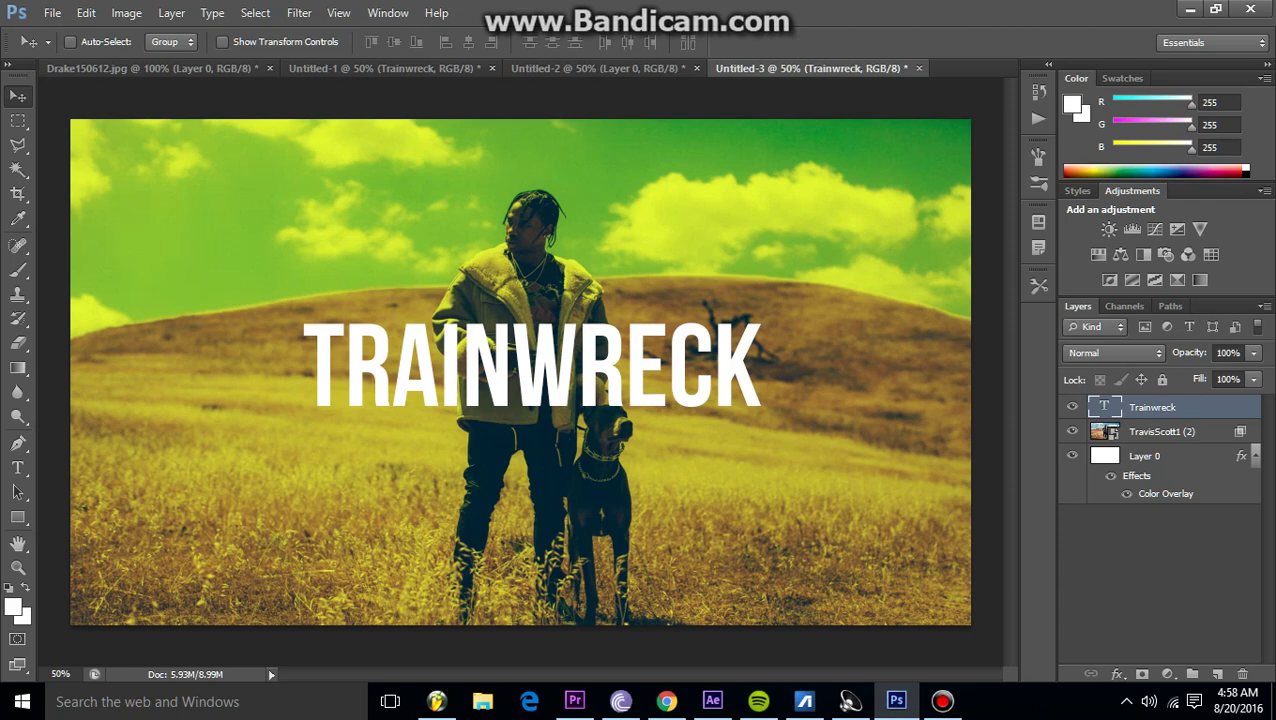
# Switch to Chrome, search Google for "light leak" in a new tab and open the first orange light leak image.
pyautogui.click(666, 701)
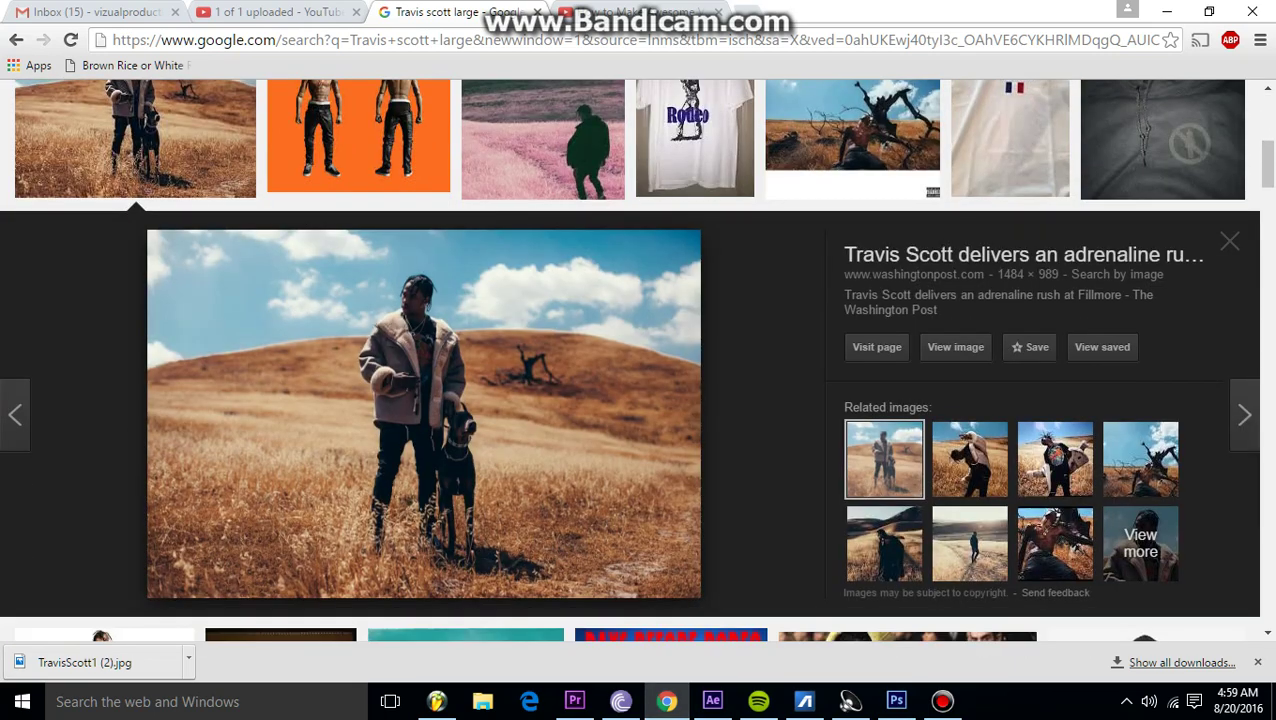
pyautogui.hotkey('ctrl', 't')
pyautogui.write('light leak')
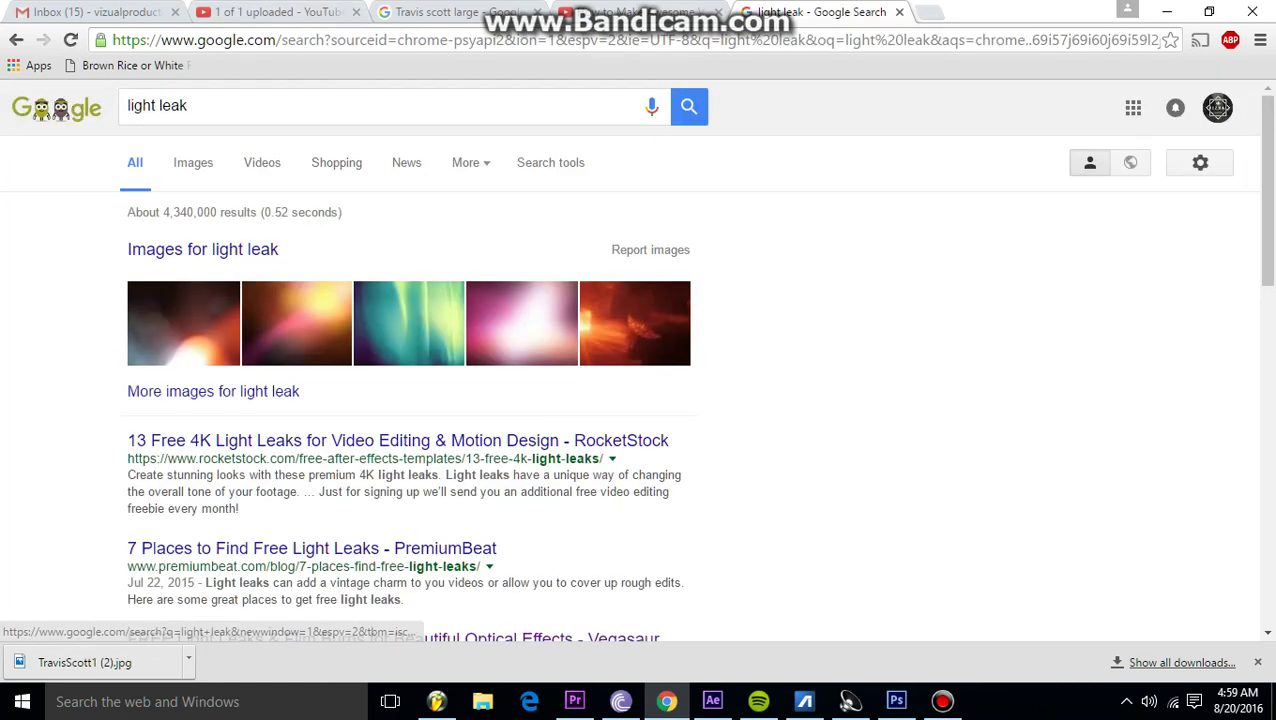
pyautogui.click(184, 323)
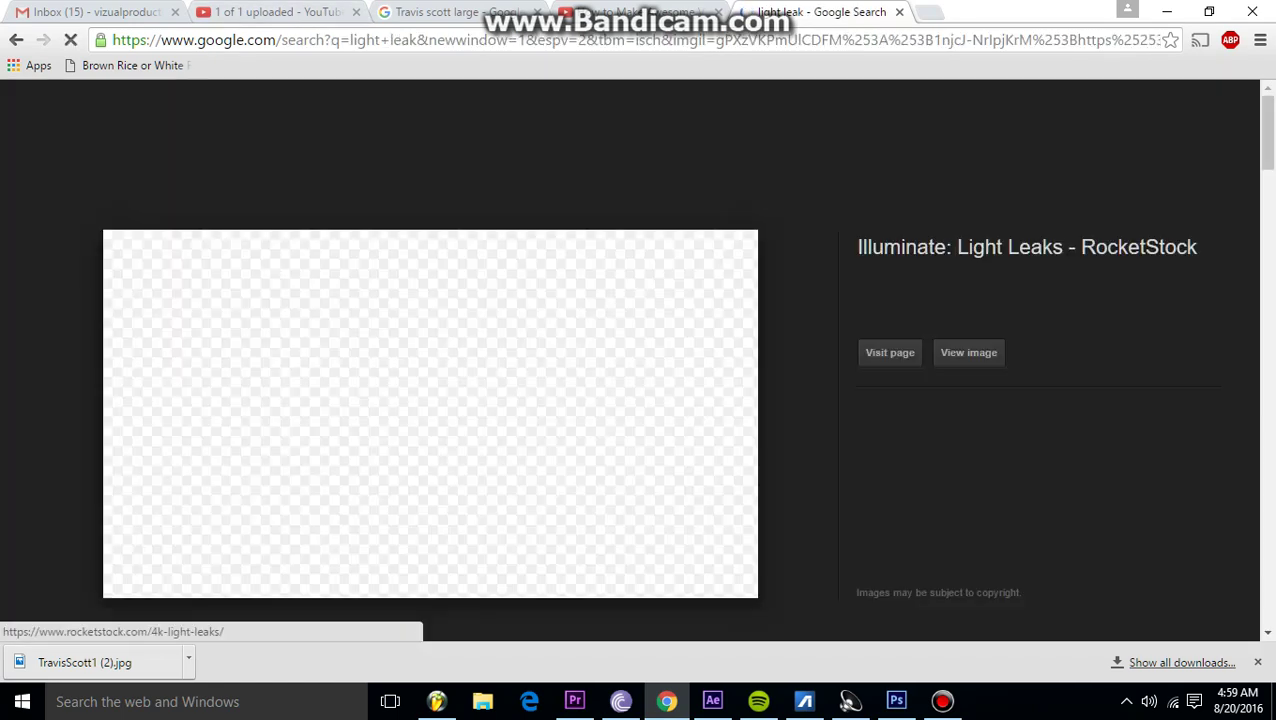
# Save the light leak image to the Desktop as images (5).jpg.
pyautogui.rightClick(274, 344)
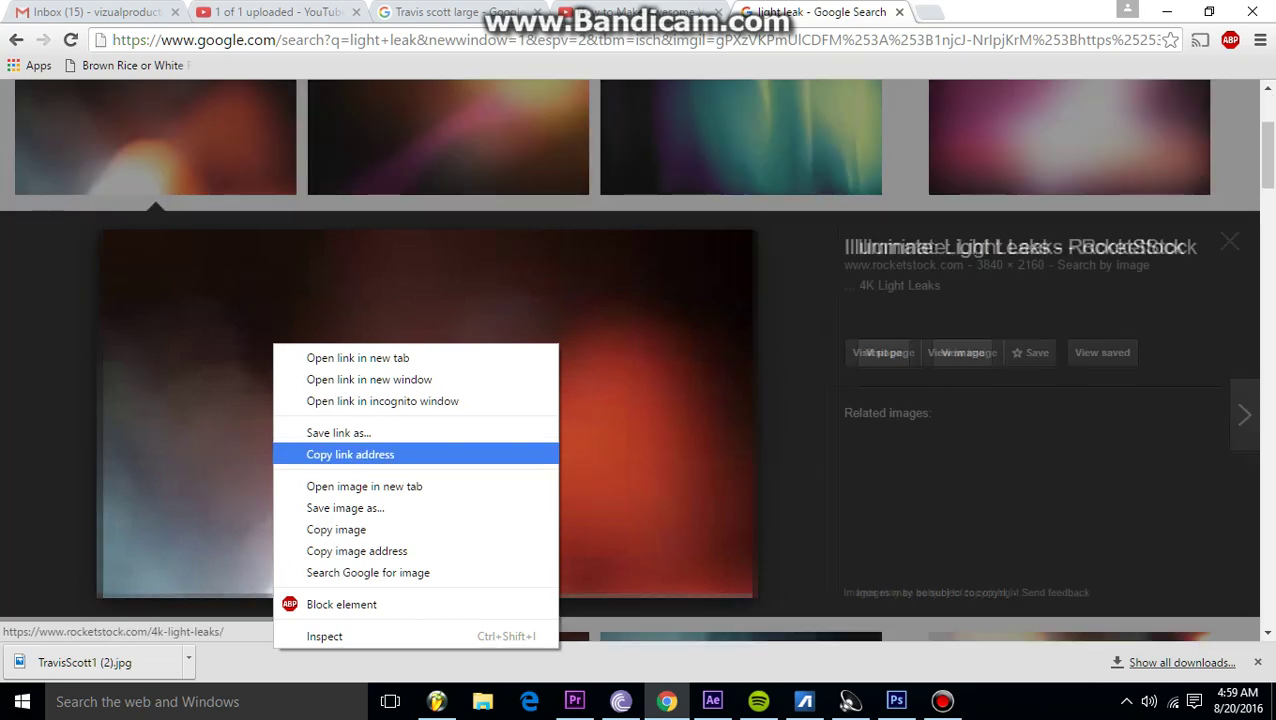
pyautogui.click(345, 508)
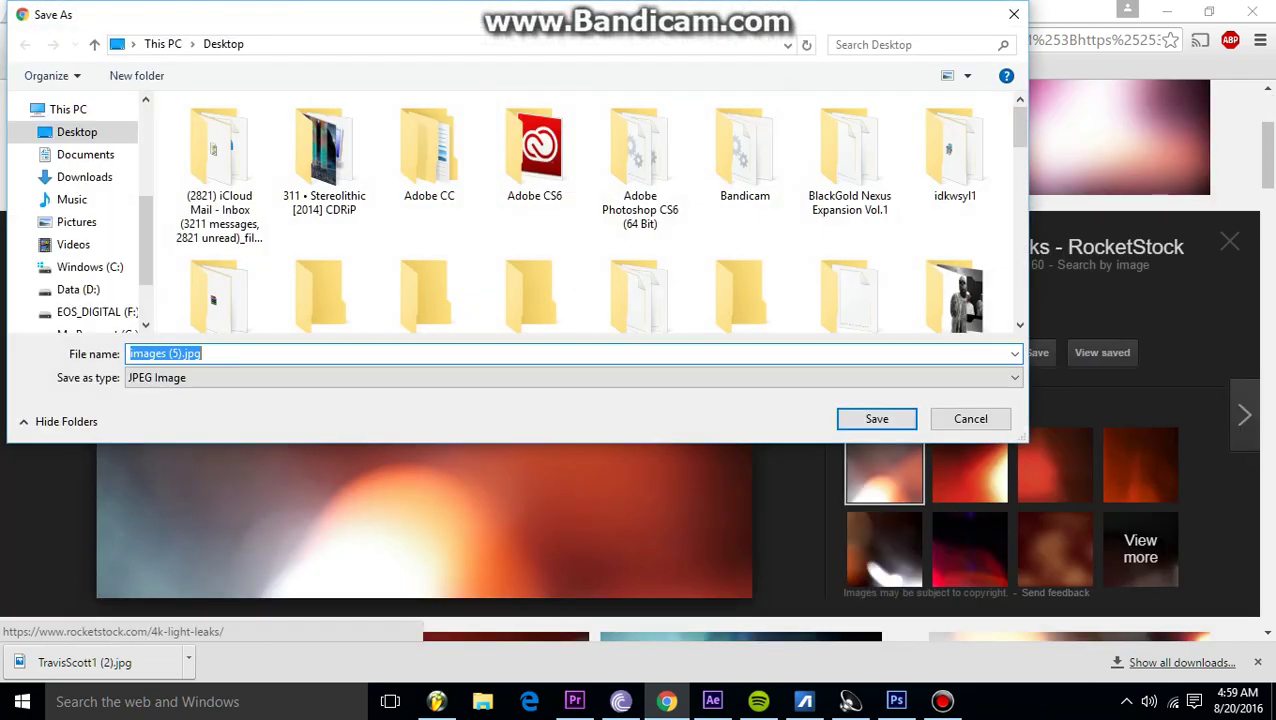
pyautogui.click(876, 418)
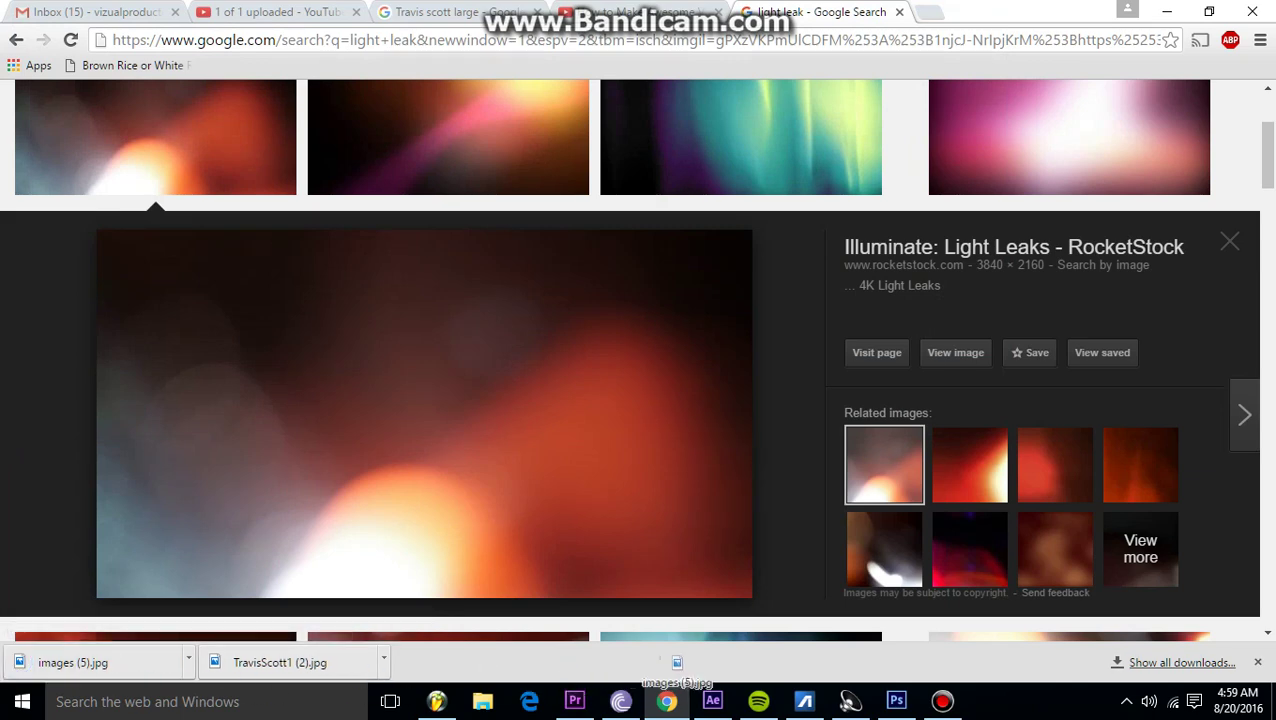
# Place images (5).jpg into the Photoshop document and scale it to about 1286% by 1276% so it covers the canvas.
pyautogui.click(896, 701)
pyautogui.moveTo(897, 701); pyautogui.dragTo(720, 480)
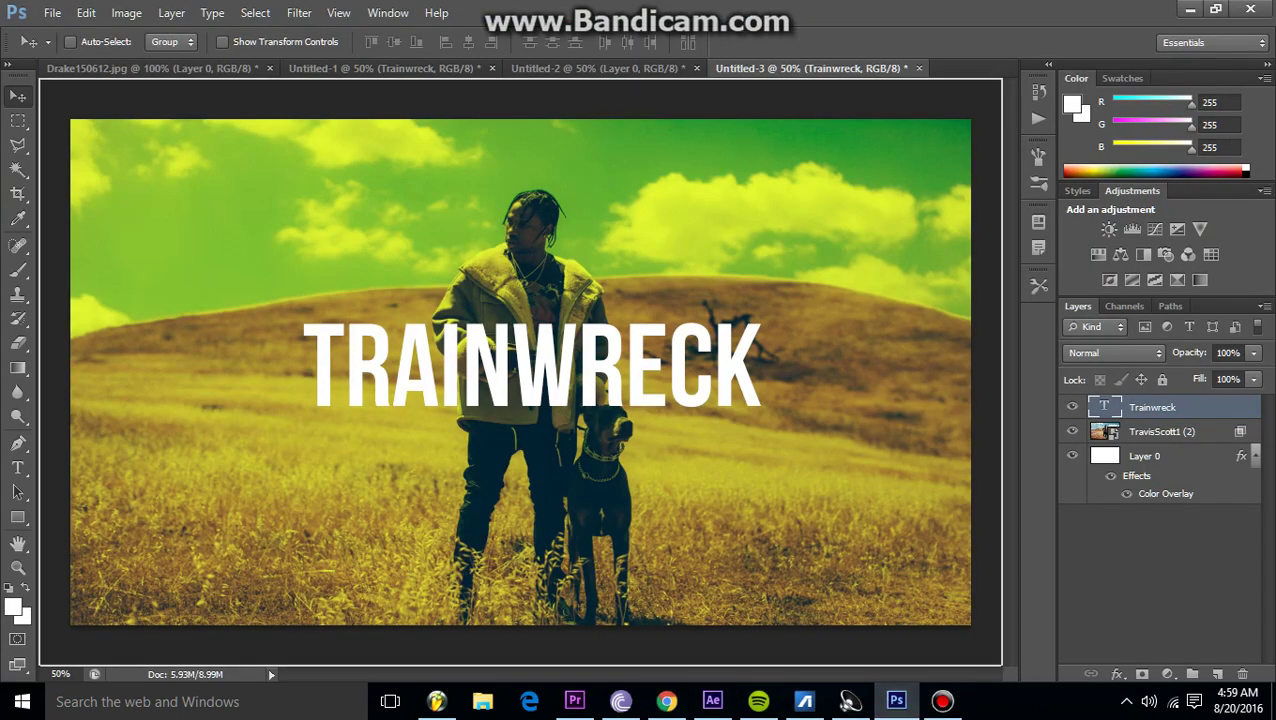
pyautogui.moveTo(520, 400); pyautogui.dragTo(1086, 716)
pyautogui.moveTo(815, 390); pyautogui.dragTo(501, 203)
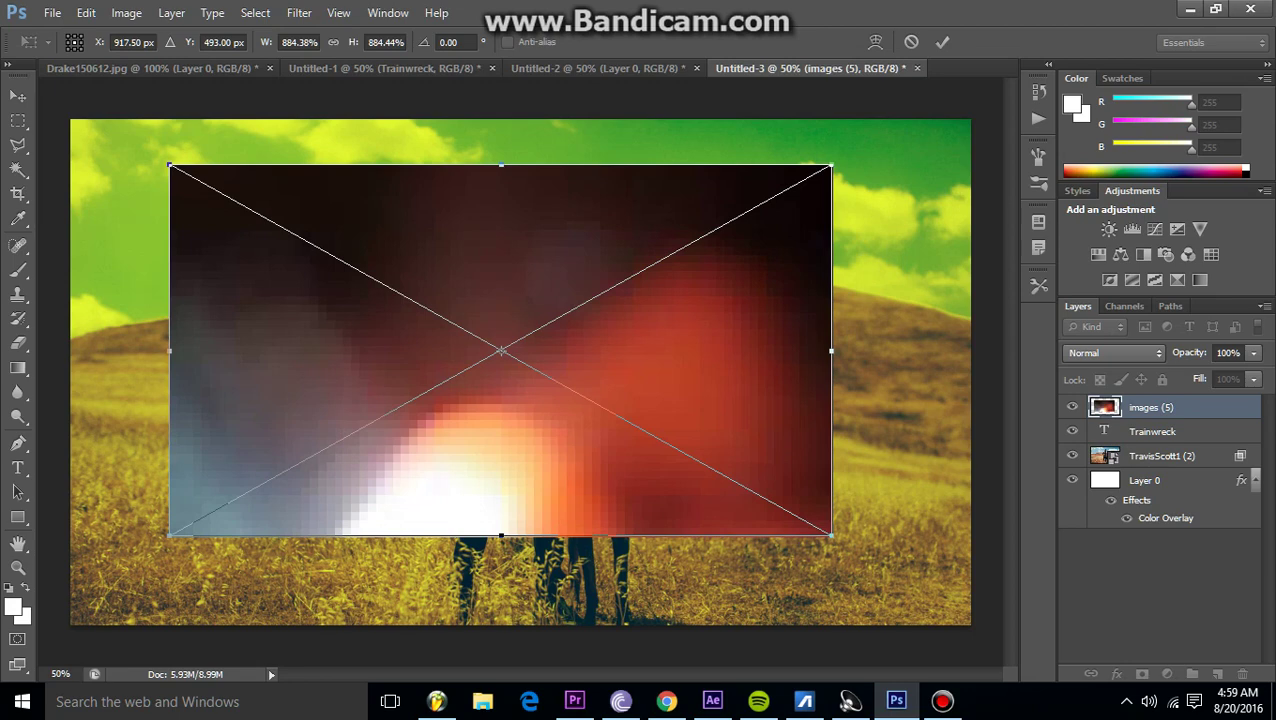
pyautogui.moveTo(831, 535); pyautogui.dragTo(1090, 683)
pyautogui.moveTo(840, 430); pyautogui.dragTo(735, 388)
pyautogui.moveTo(944, 622); pyautogui.dragTo(986, 642)
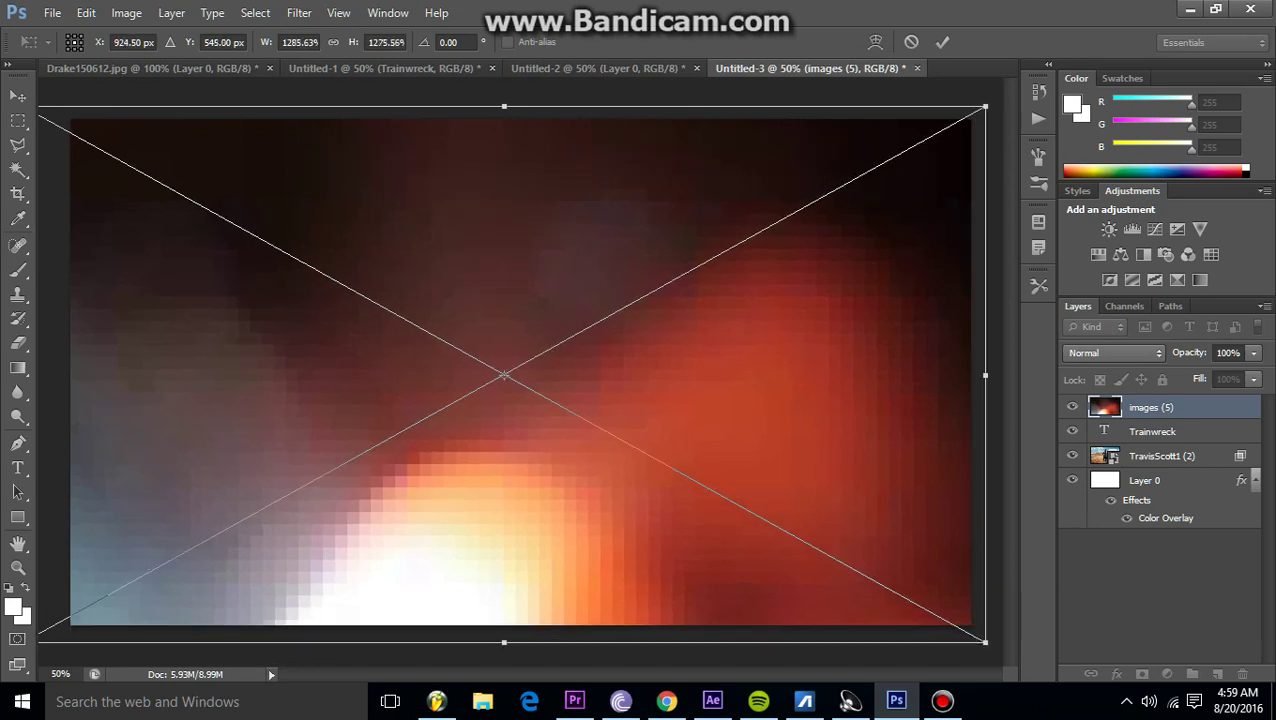
pyautogui.press('Return')
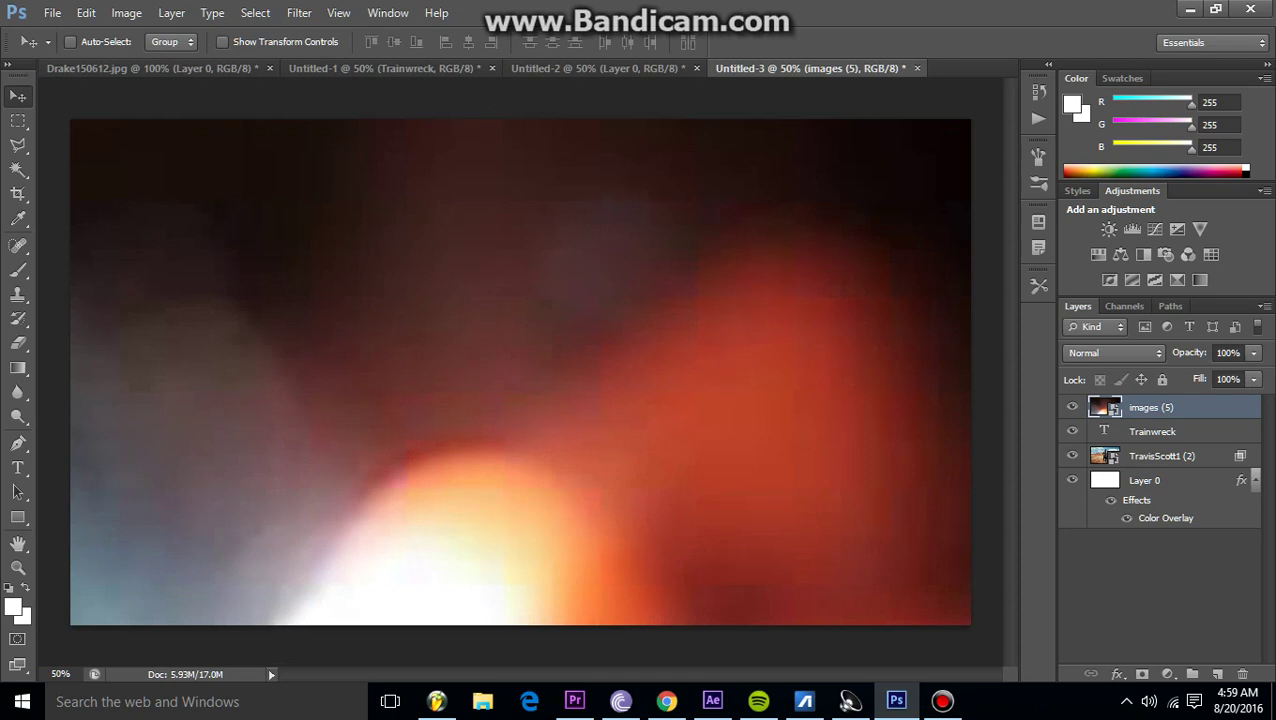
# Set the light leak layer's blend mode to Screen and shift the layer slightly to the right.
pyautogui.moveTo(730, 331); pyautogui.dragTo(765, 334)
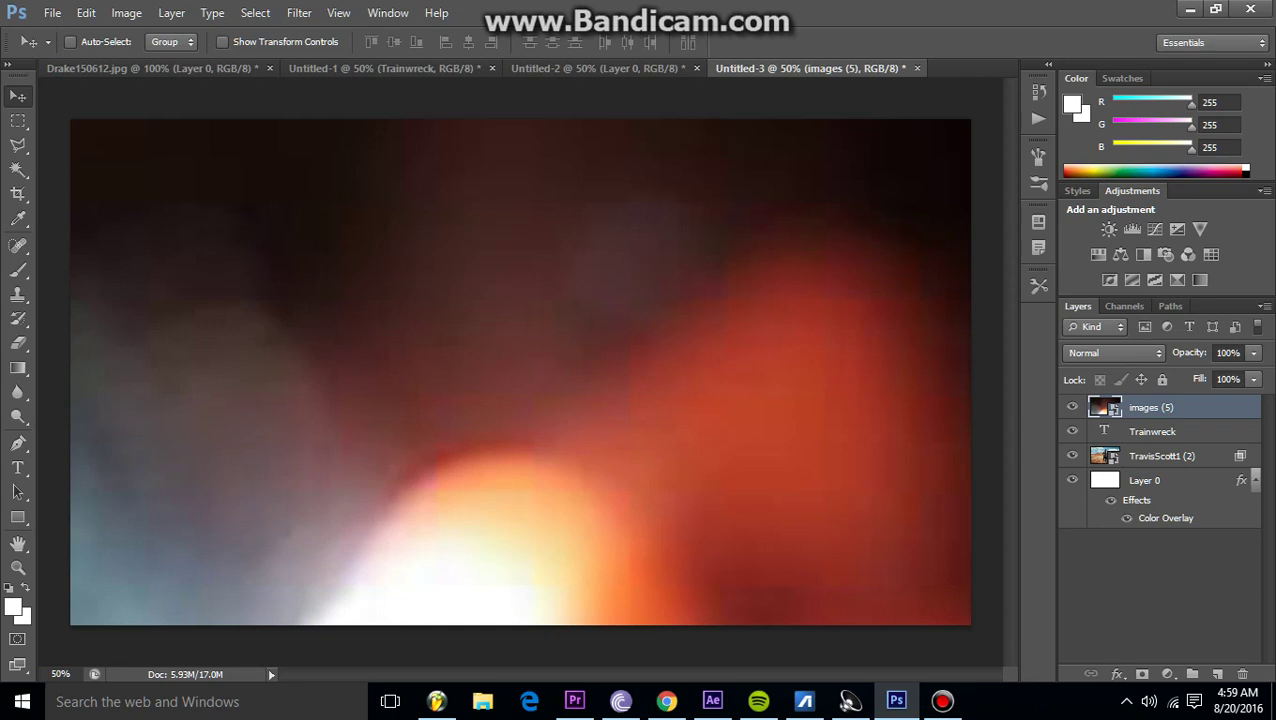
pyautogui.click(1114, 353)
pyautogui.click(1114, 354)
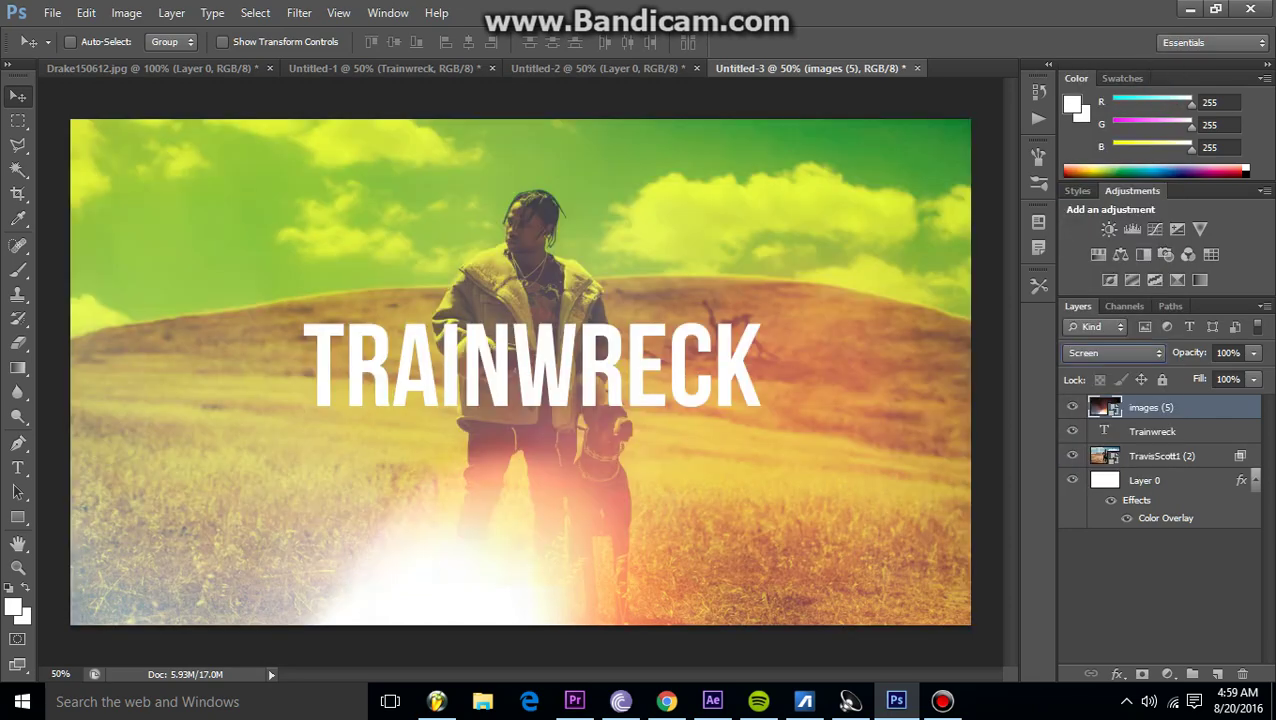
pyautogui.moveTo(793, 327); pyautogui.dragTo(817, 341)
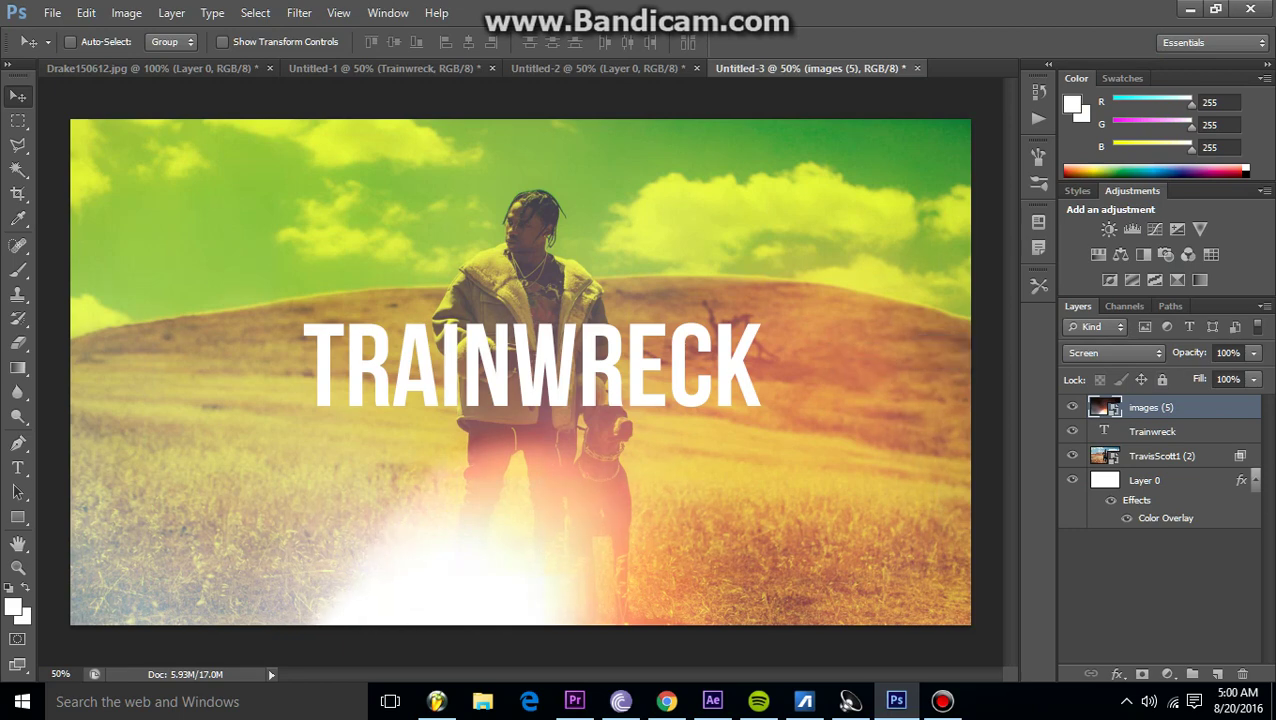
# Lower the light leak layer's opacity to 95% and deselect the layer.
pyautogui.click(1253, 352)
pyautogui.moveTo(1253, 374)
pyautogui.mouseDown()
pyautogui.moveTo(1226, 374)
pyautogui.moveTo(1248, 374)
pyautogui.mouseUp()
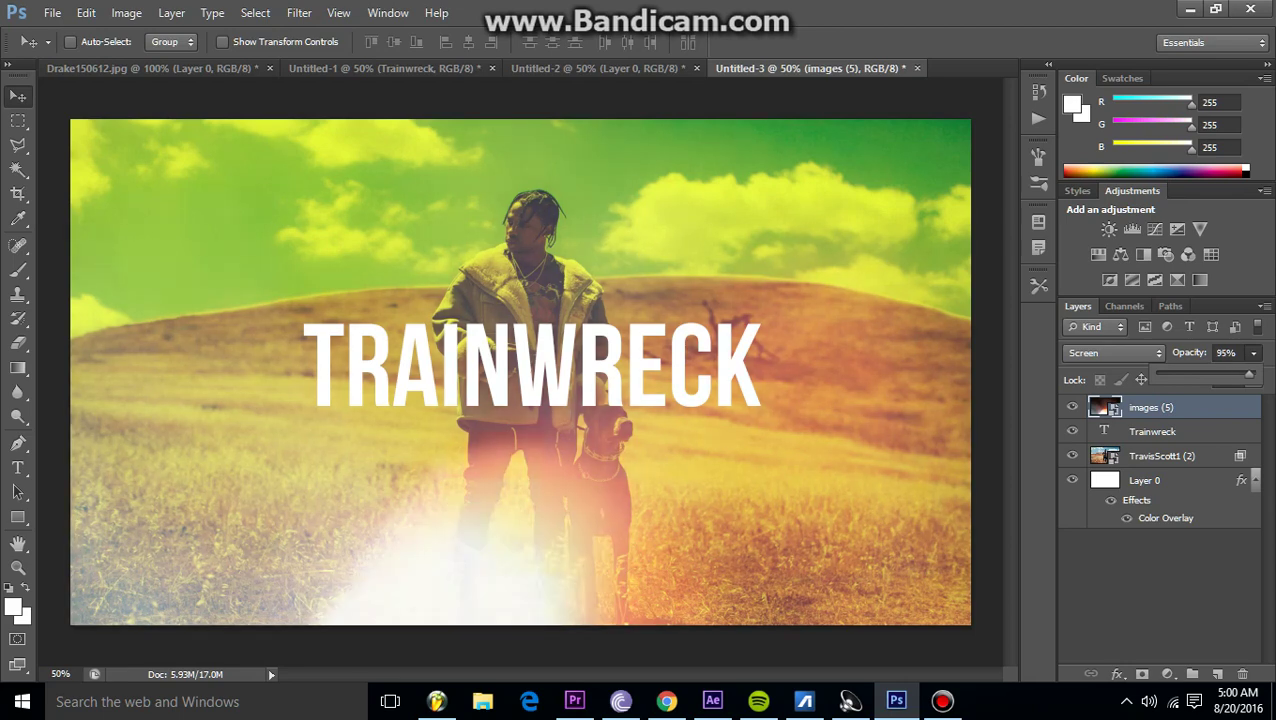
pyautogui.click(1158, 588)
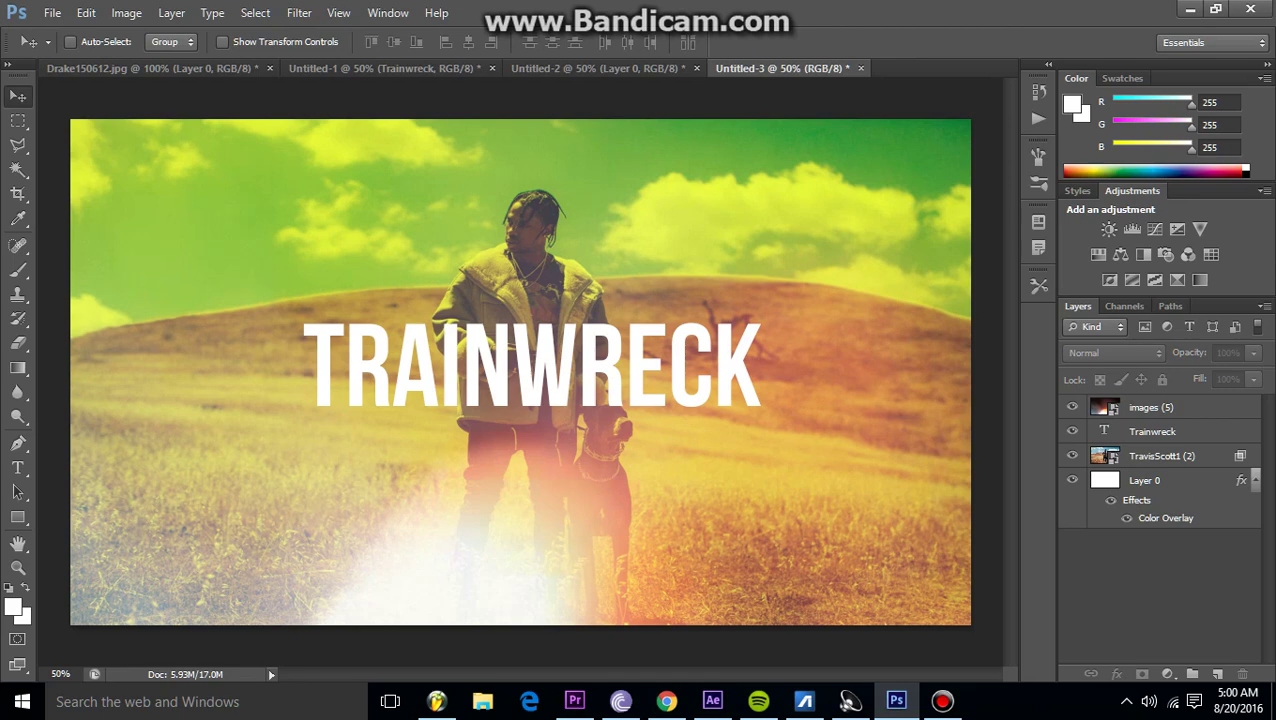
# Save the finished graphic to the Desktop as a PNG copy named Travis.
pyautogui.click(52, 12)
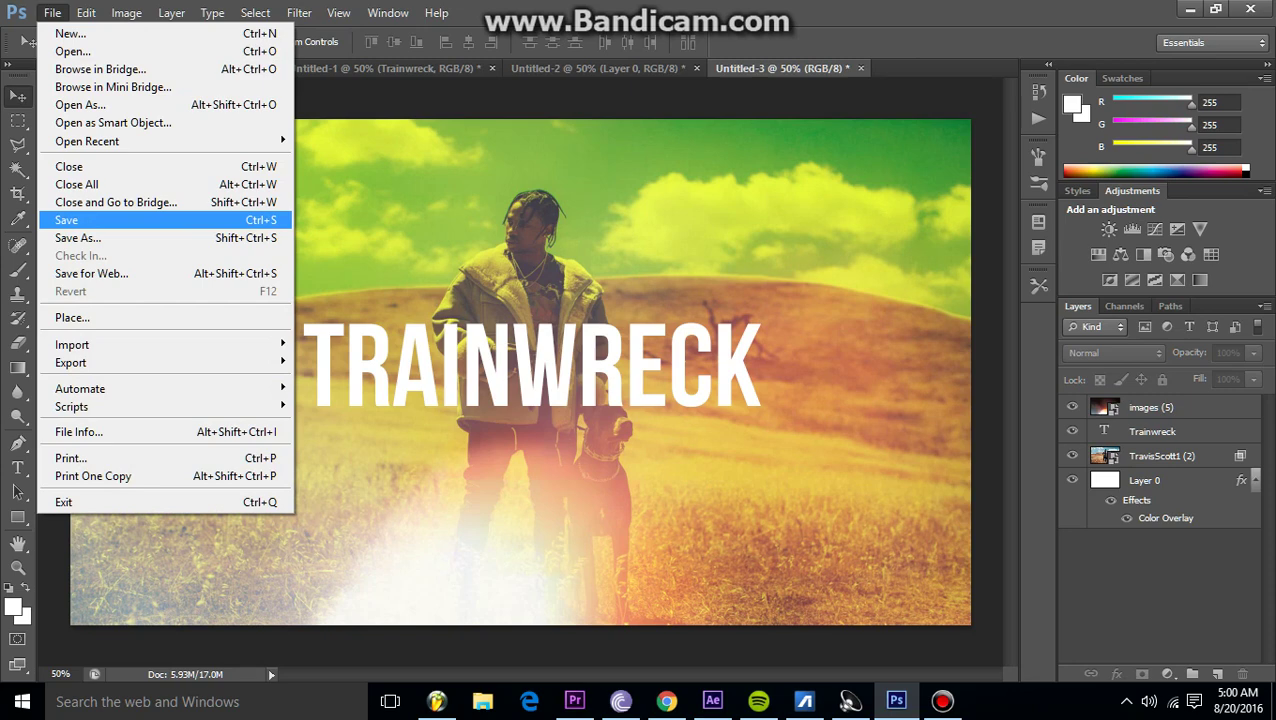
pyautogui.click(78, 237)
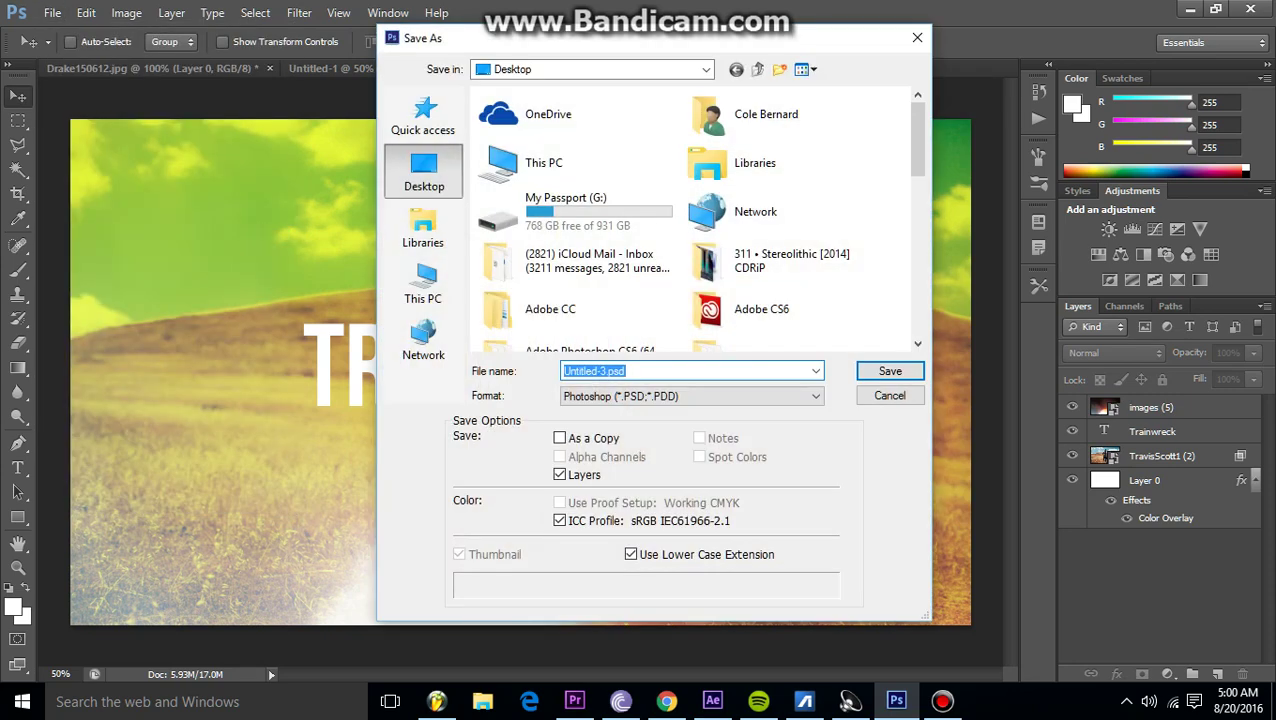
pyautogui.click(690, 396)
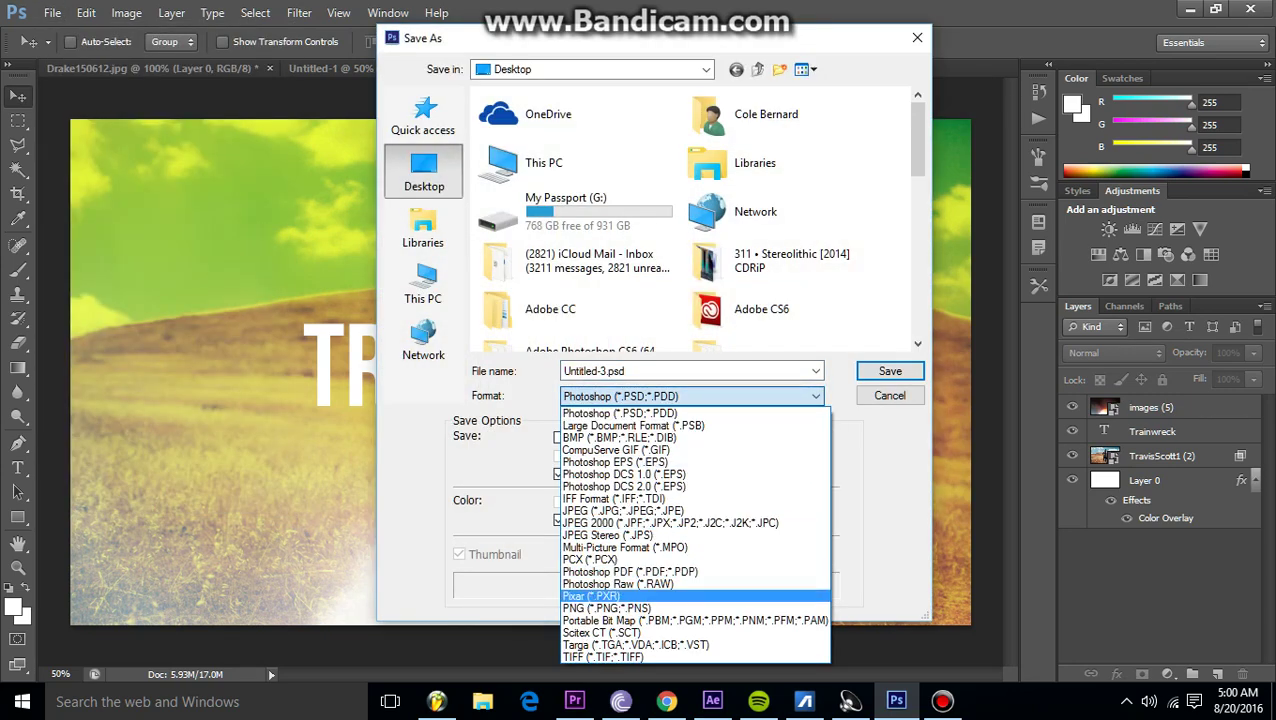
pyautogui.click(640, 608)
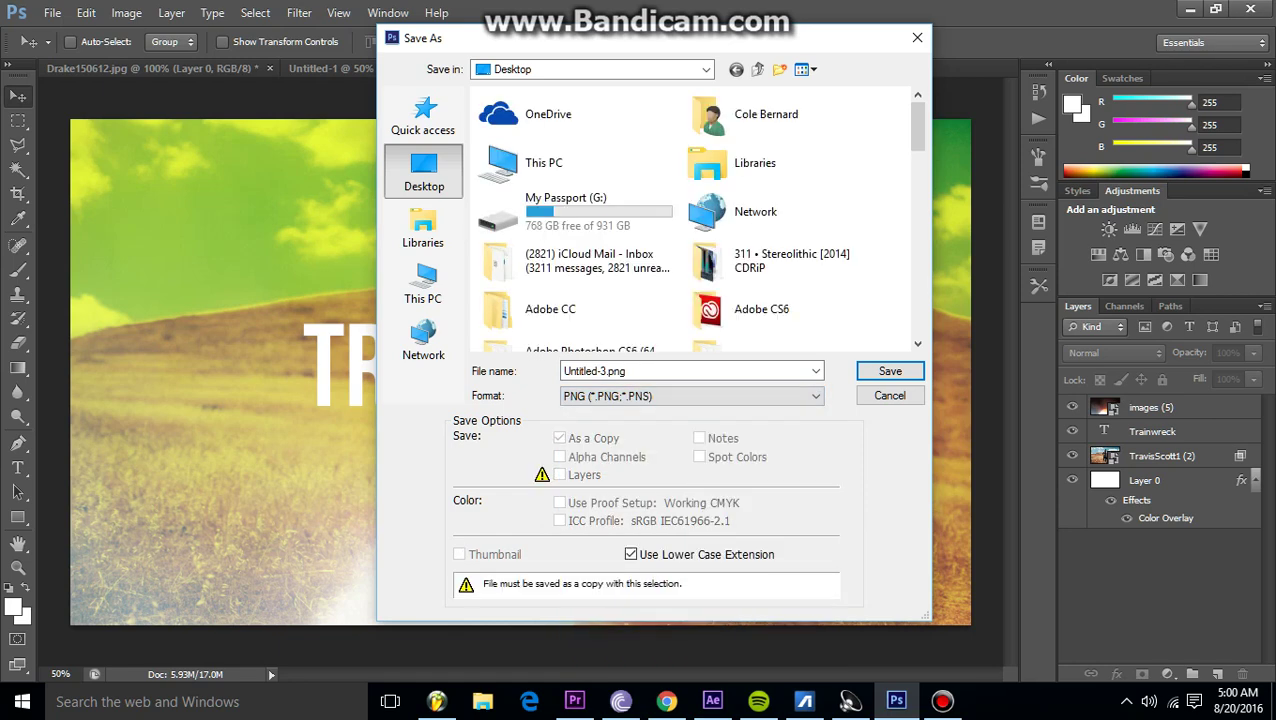
pyautogui.click(680, 371)
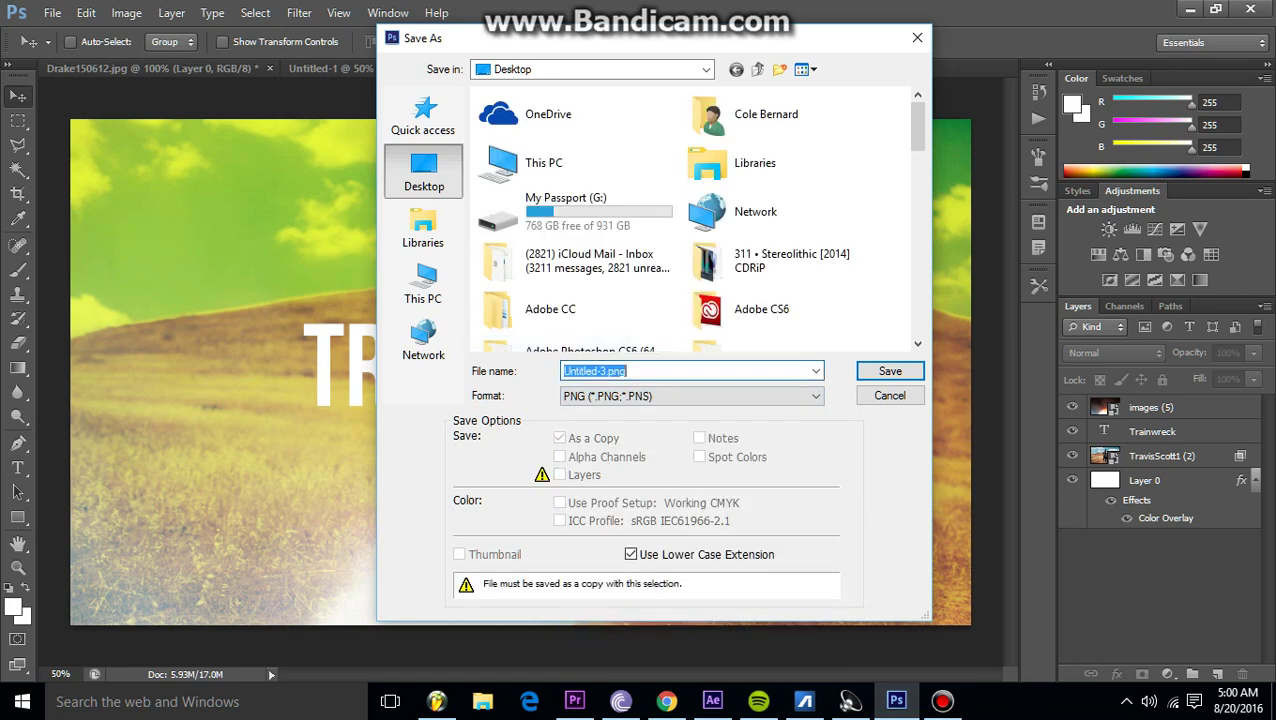
pyautogui.click(593, 371)
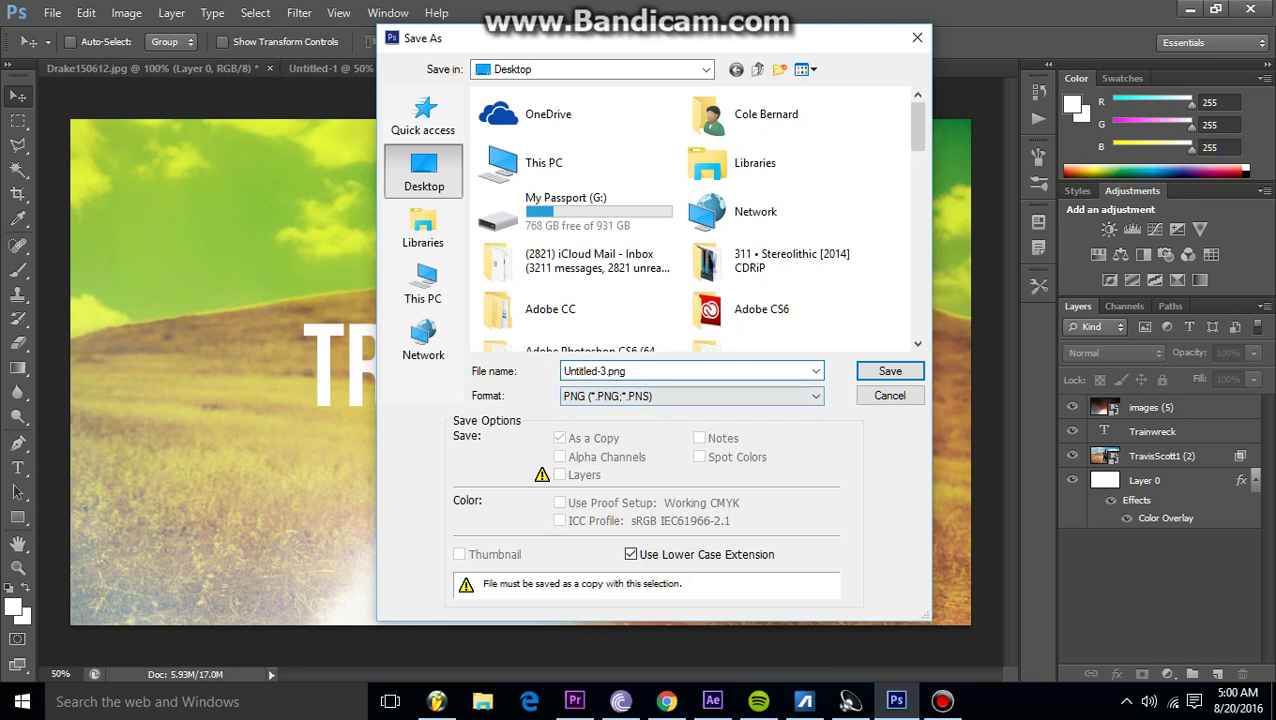
pyautogui.moveTo(584, 371)
pyautogui.mouseDown()
pyautogui.moveTo(606, 371)
pyautogui.moveTo(563, 371)
pyautogui.mouseUp()
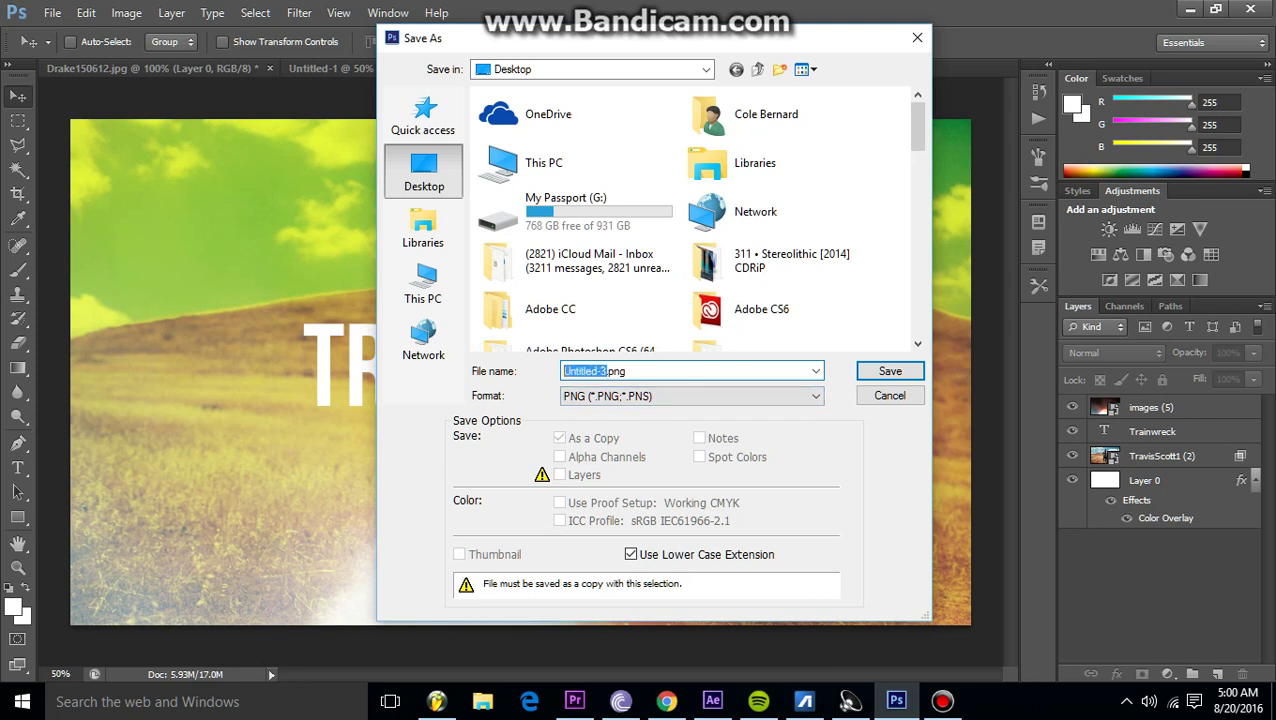
pyautogui.write('Travis')
pyautogui.press('Return')
pyautogui.press('Return')
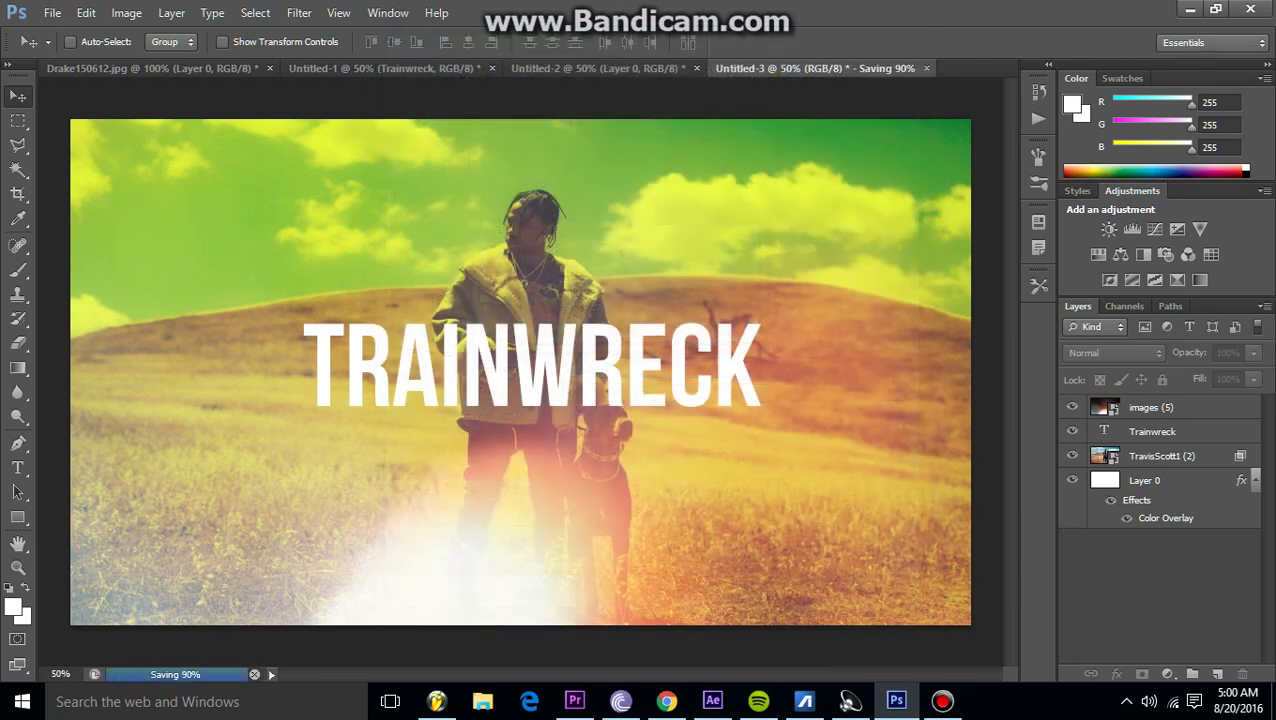
pyautogui.click(942, 701)
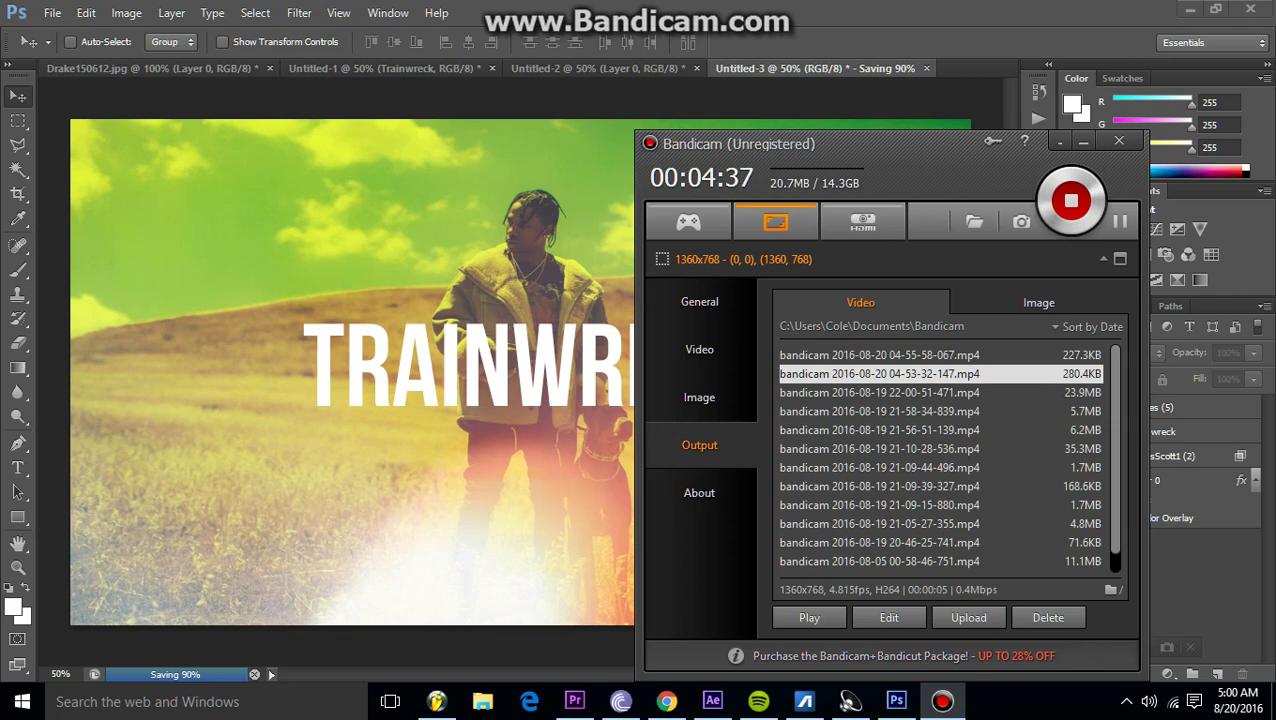
# Switch to the tory.aep project in After Effects and move Comp 1's playhead back to 0;00;00;00.
pyautogui.click(942, 701)
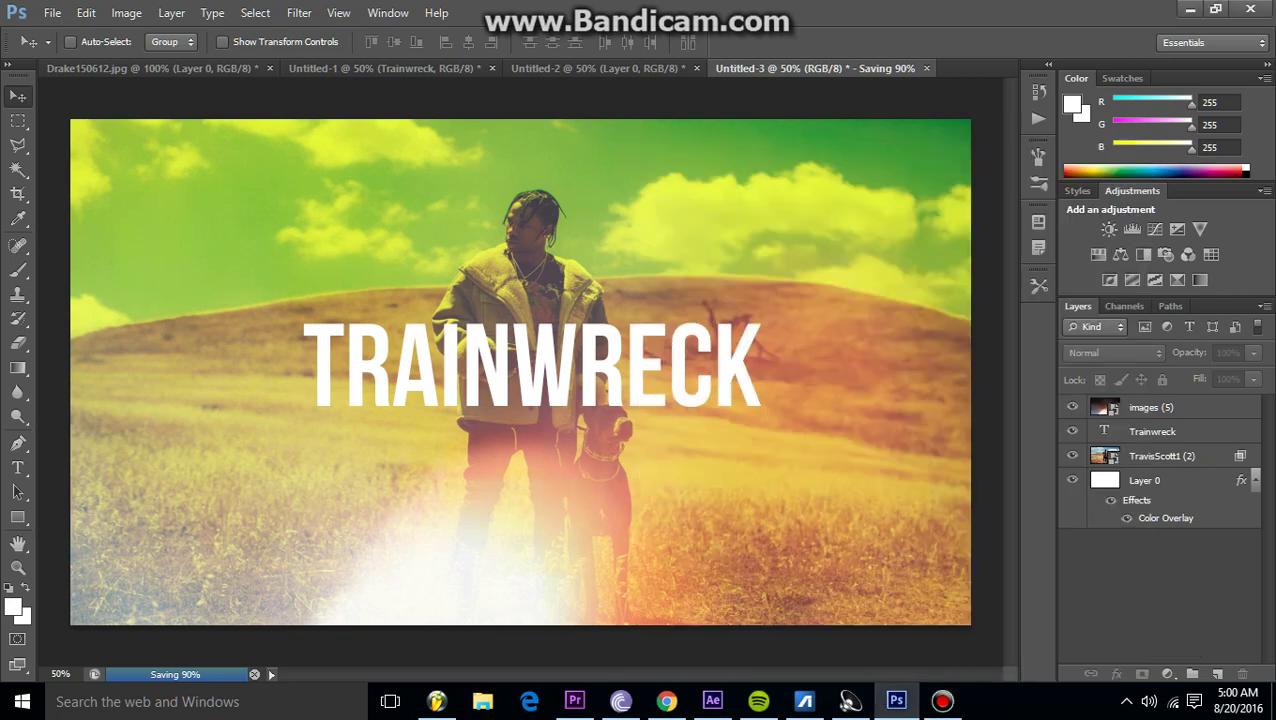
pyautogui.click(712, 701)
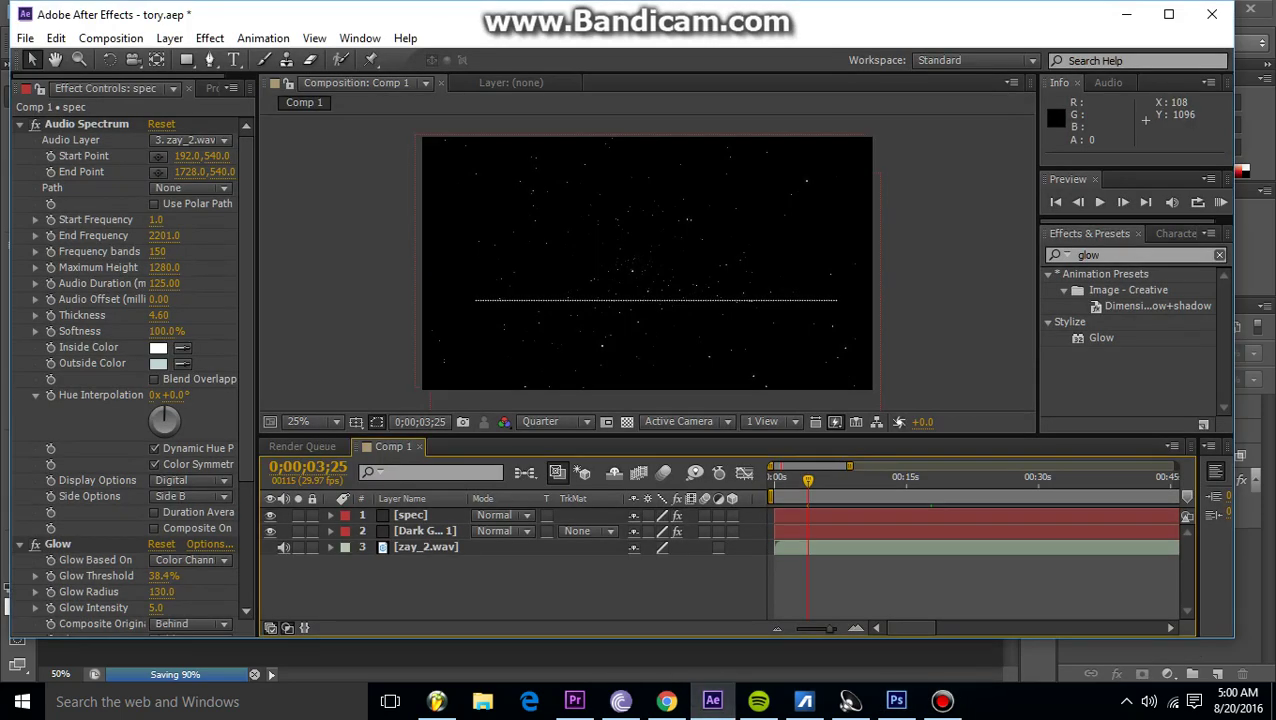
pyautogui.moveTo(808, 481); pyautogui.dragTo(774, 481)
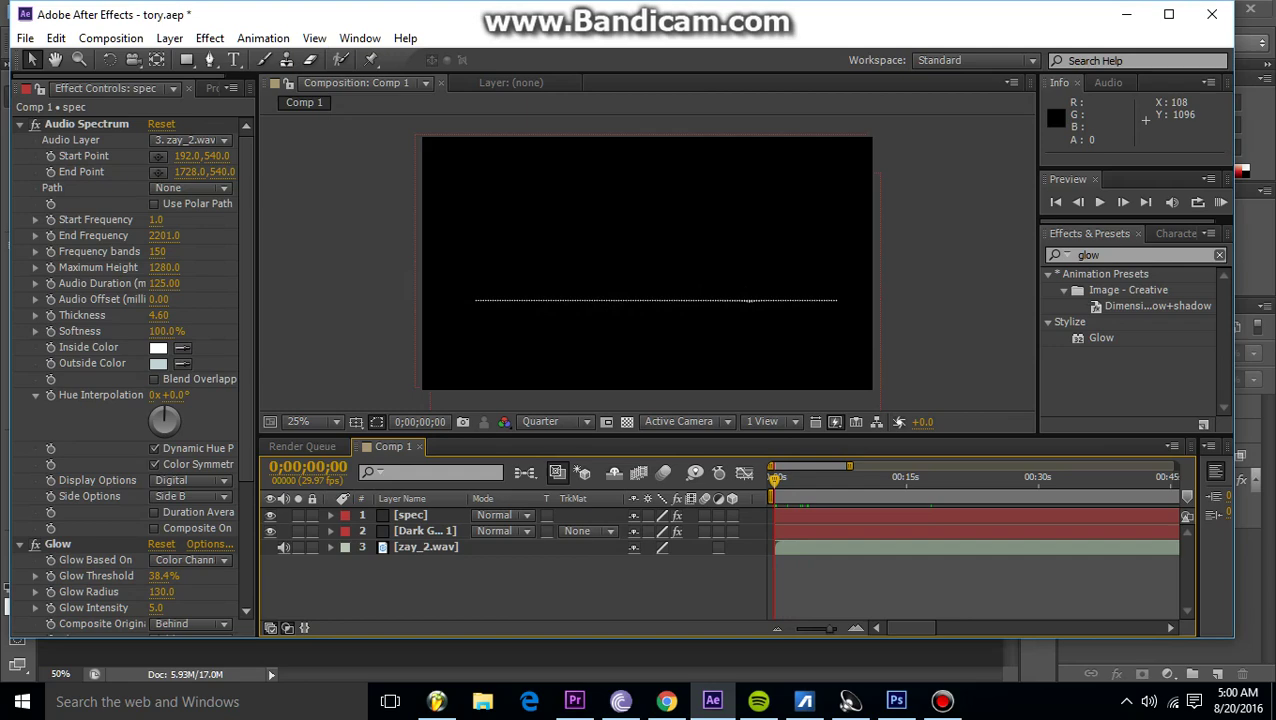
# Import travis scott1.png from the Desktop into the After Effects project.
pyautogui.click(483, 701)
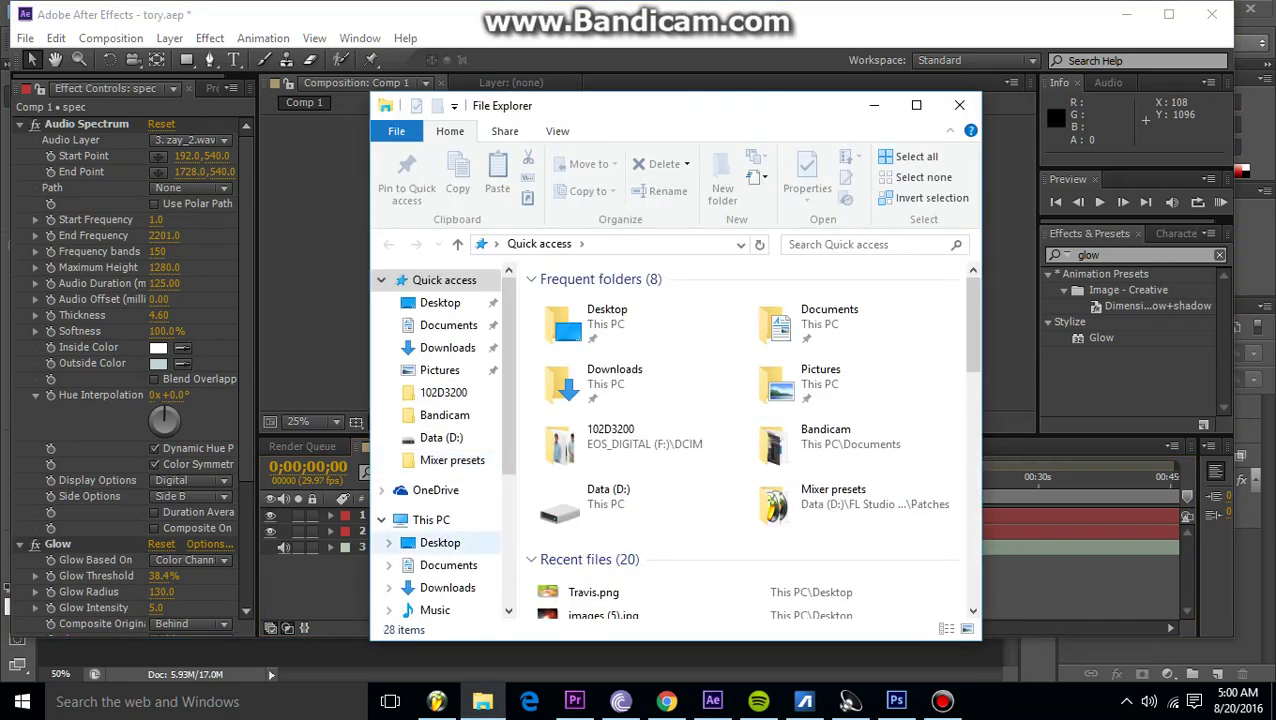
pyautogui.click(440, 543)
pyautogui.scroll(-20, 620, 495)
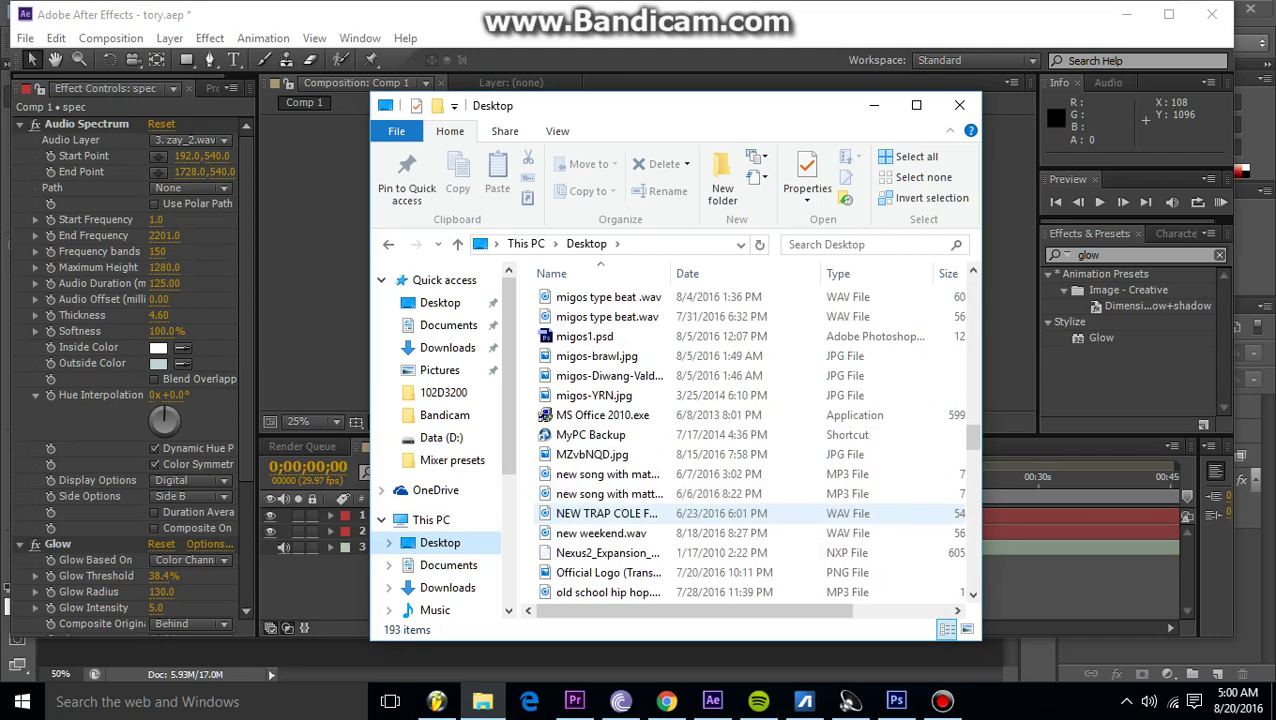
pyautogui.scroll(-15, 600, 513)
pyautogui.scroll(-4, 600, 513)
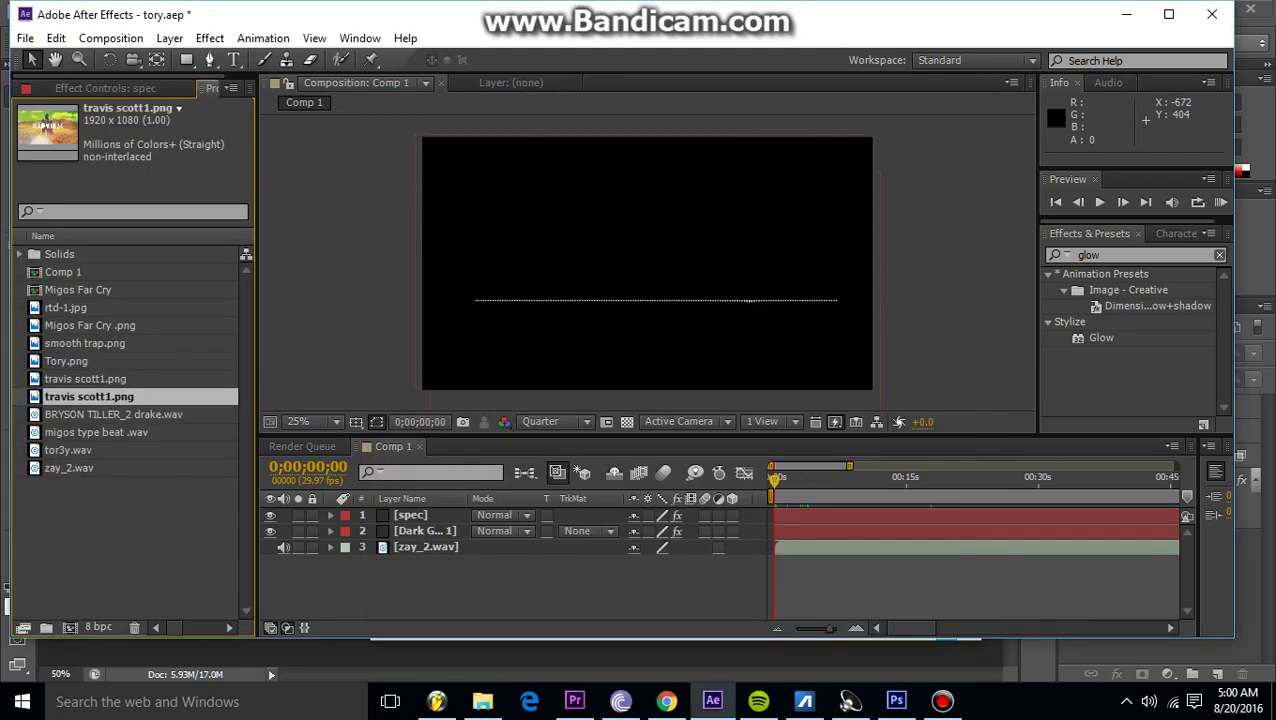
# Import Travis.png from the Desktop and place the second travis scott1.png item beneath the zay_2.wav layer in Comp 1.
pyautogui.click(482, 701)
pyautogui.scroll(-3, 600, 572)
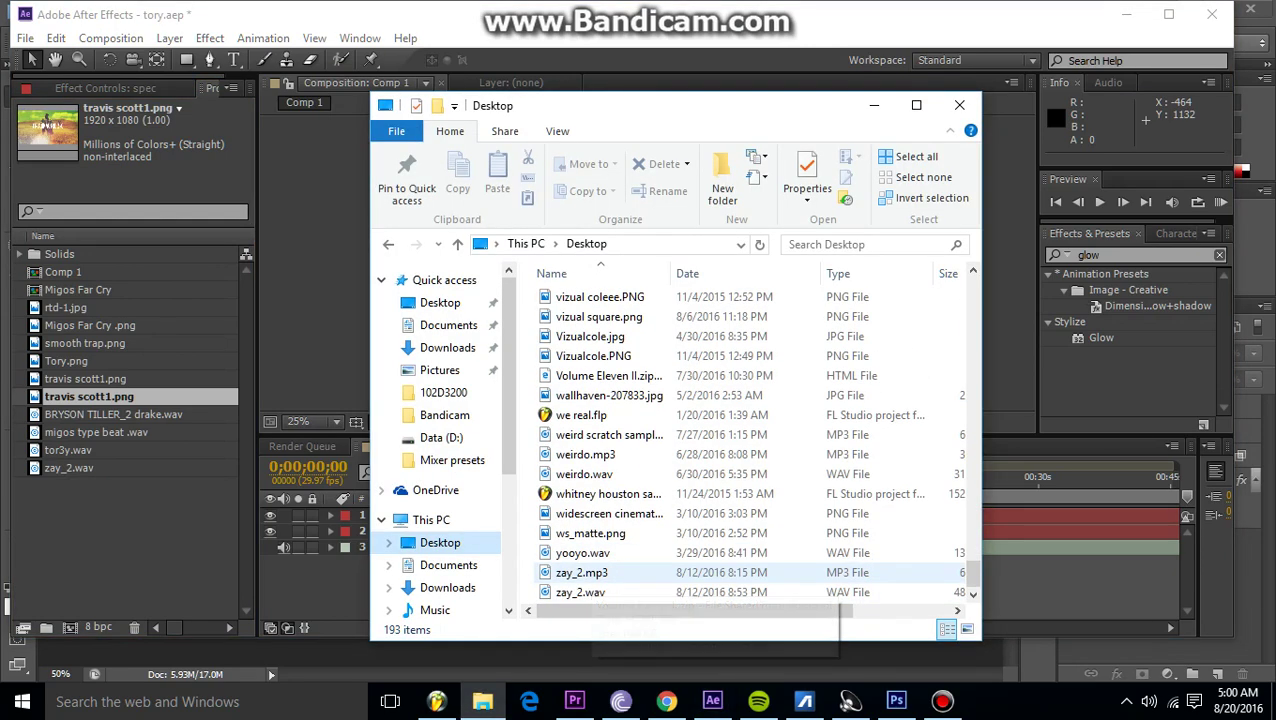
pyautogui.scroll(8, 595, 505)
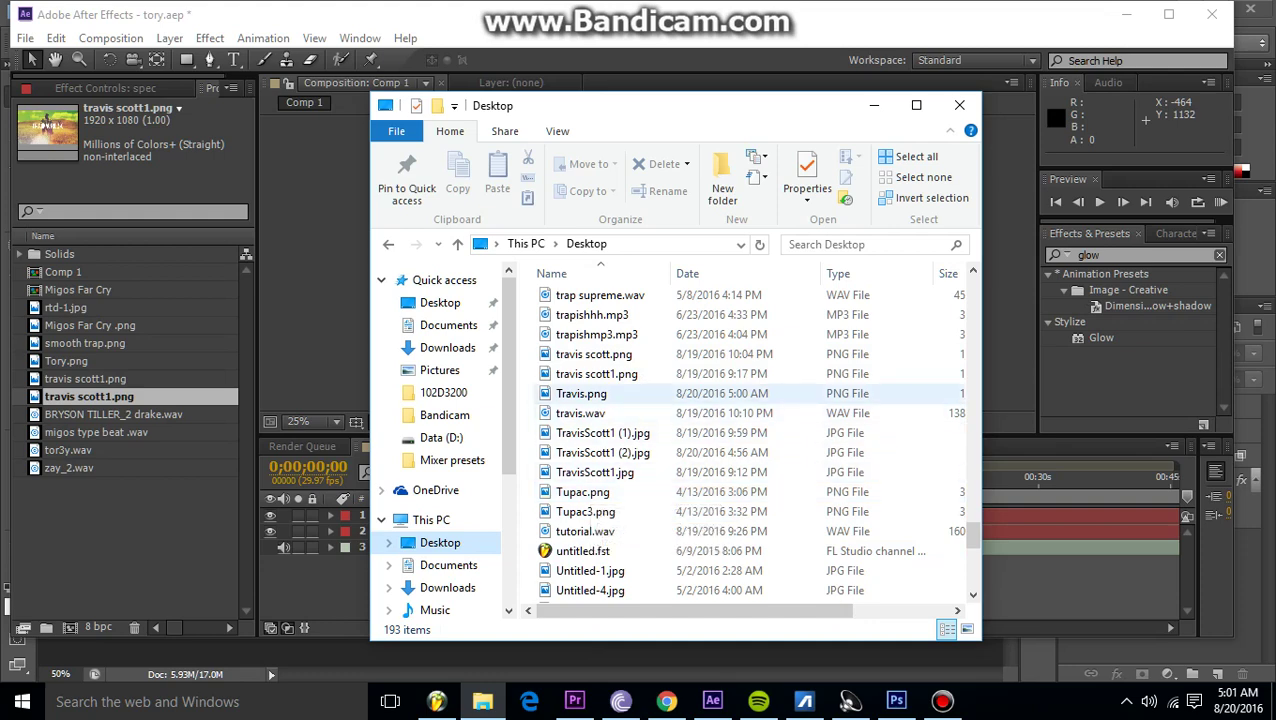
pyautogui.moveTo(581, 393); pyautogui.dragTo(130, 530)
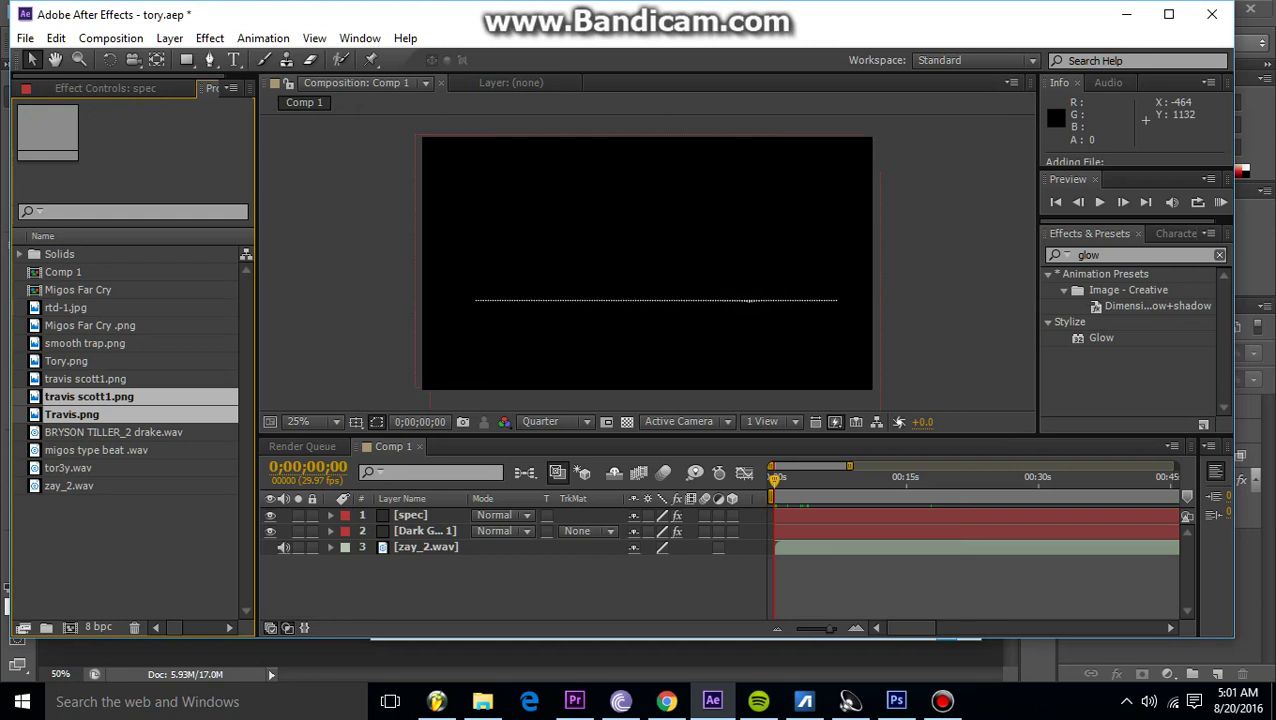
pyautogui.click(88, 379)
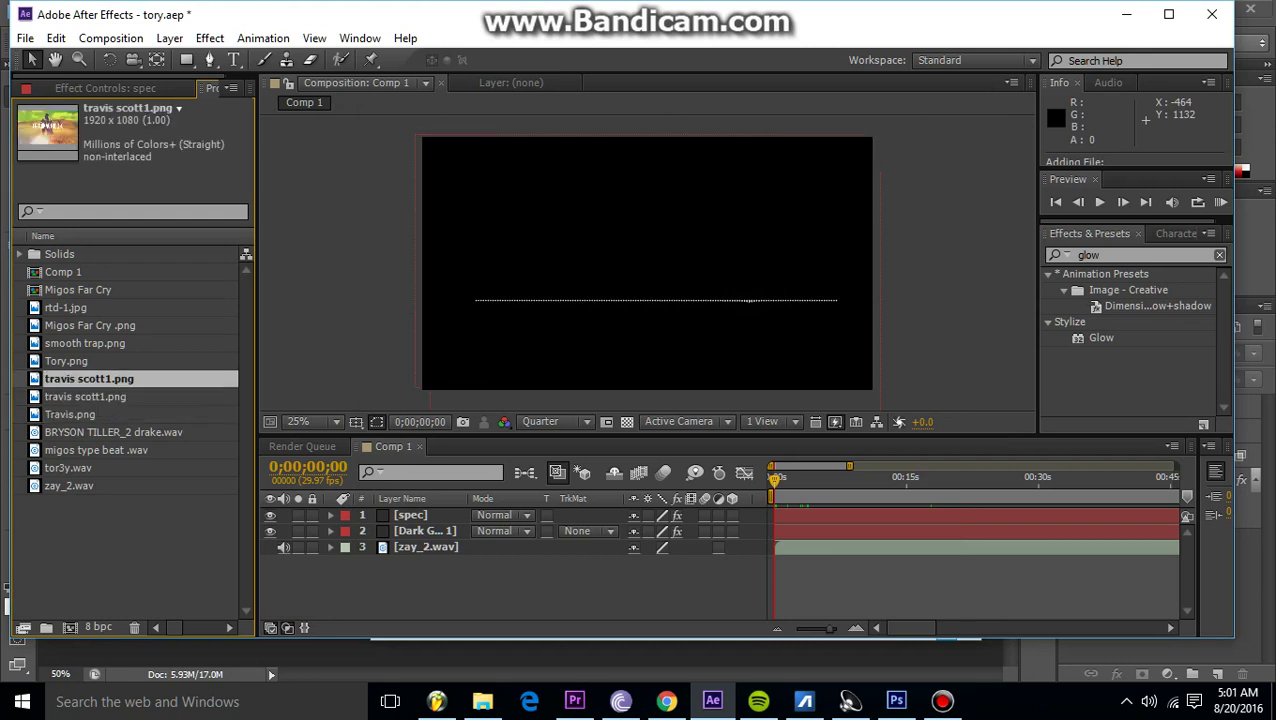
pyautogui.moveTo(88, 396); pyautogui.dragTo(324, 572)
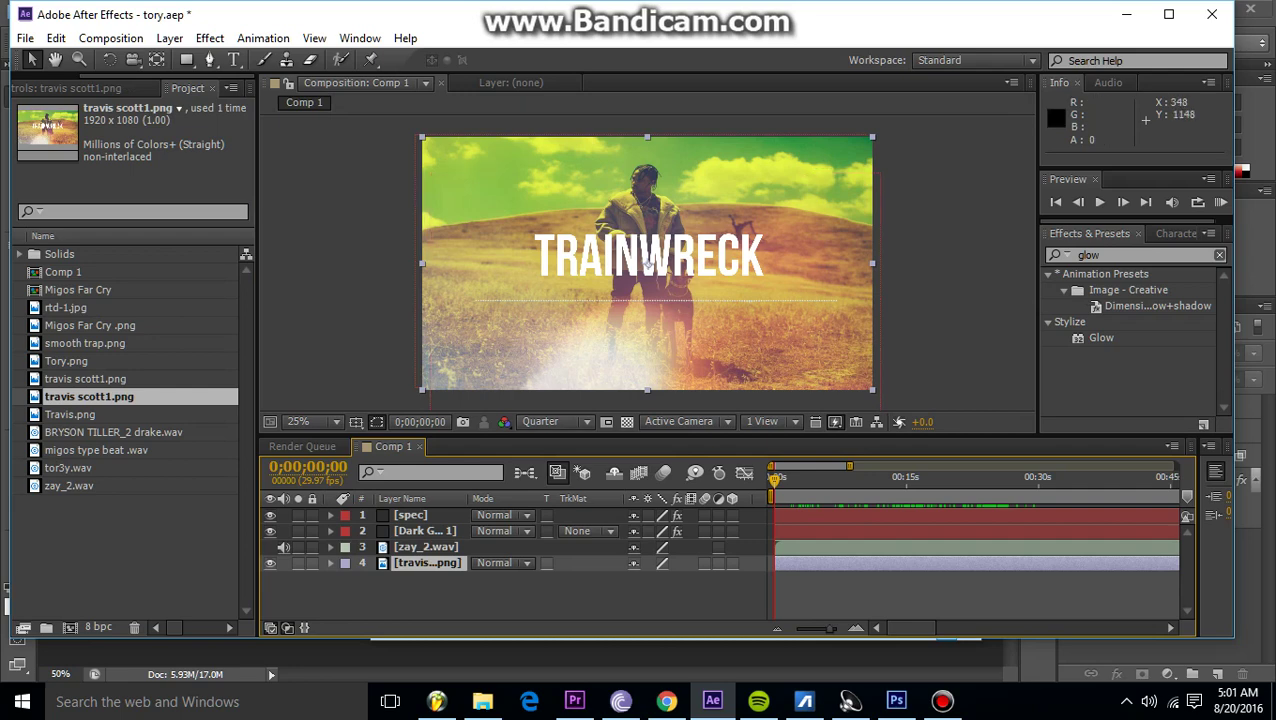
# Replace the effects search term with "audio spec" to find the Audio Spectrum effect.
pyautogui.doubleClick(1088, 255)
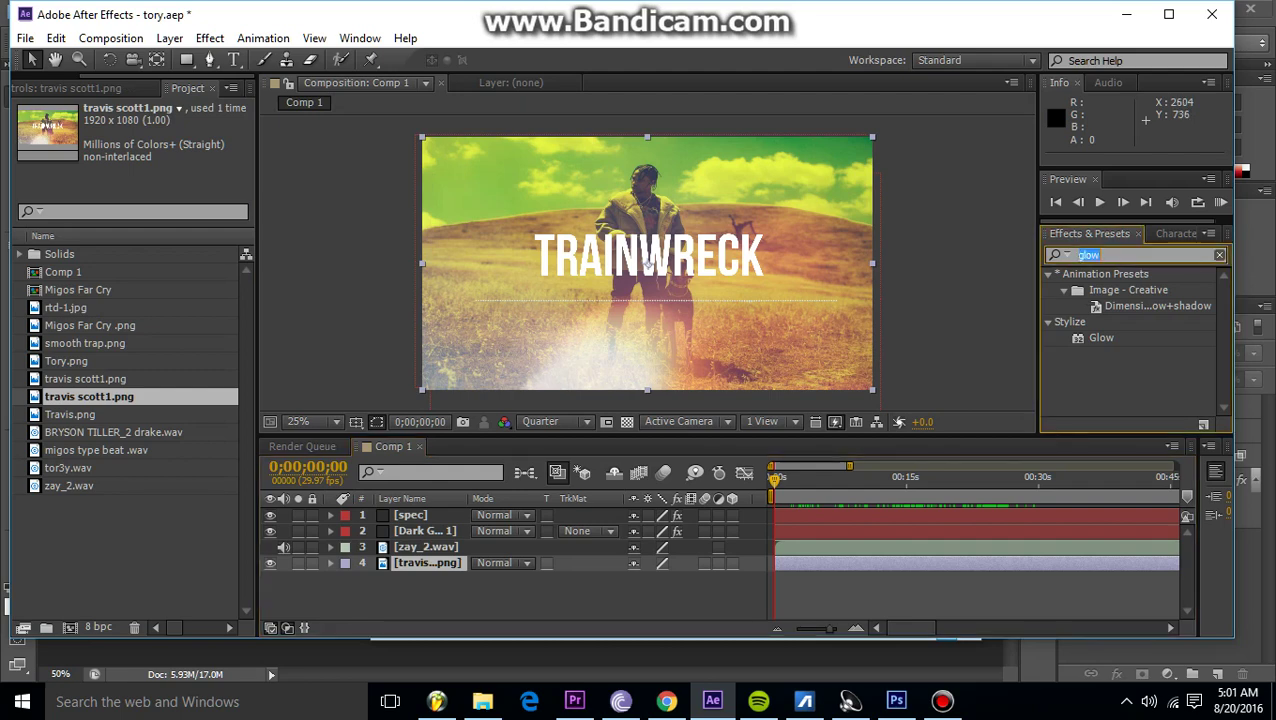
pyautogui.press('BackSpace')
pyautogui.click(1060, 255)
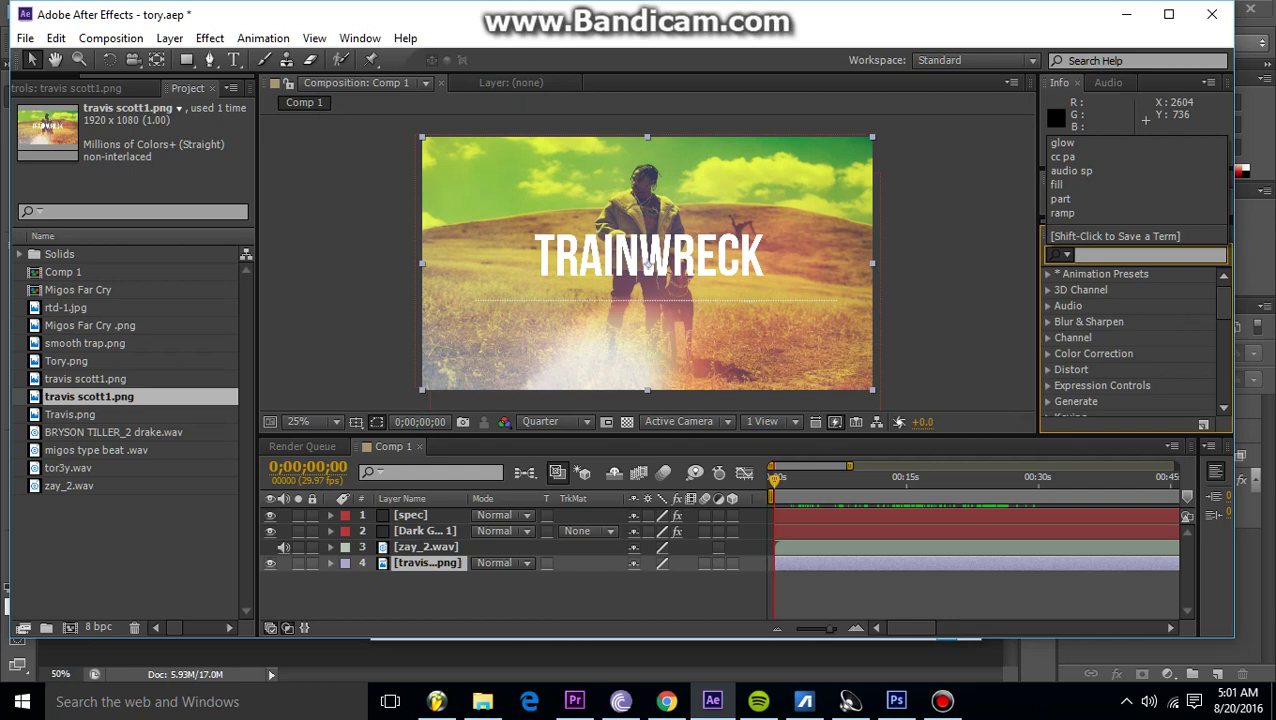
pyautogui.write('audio')
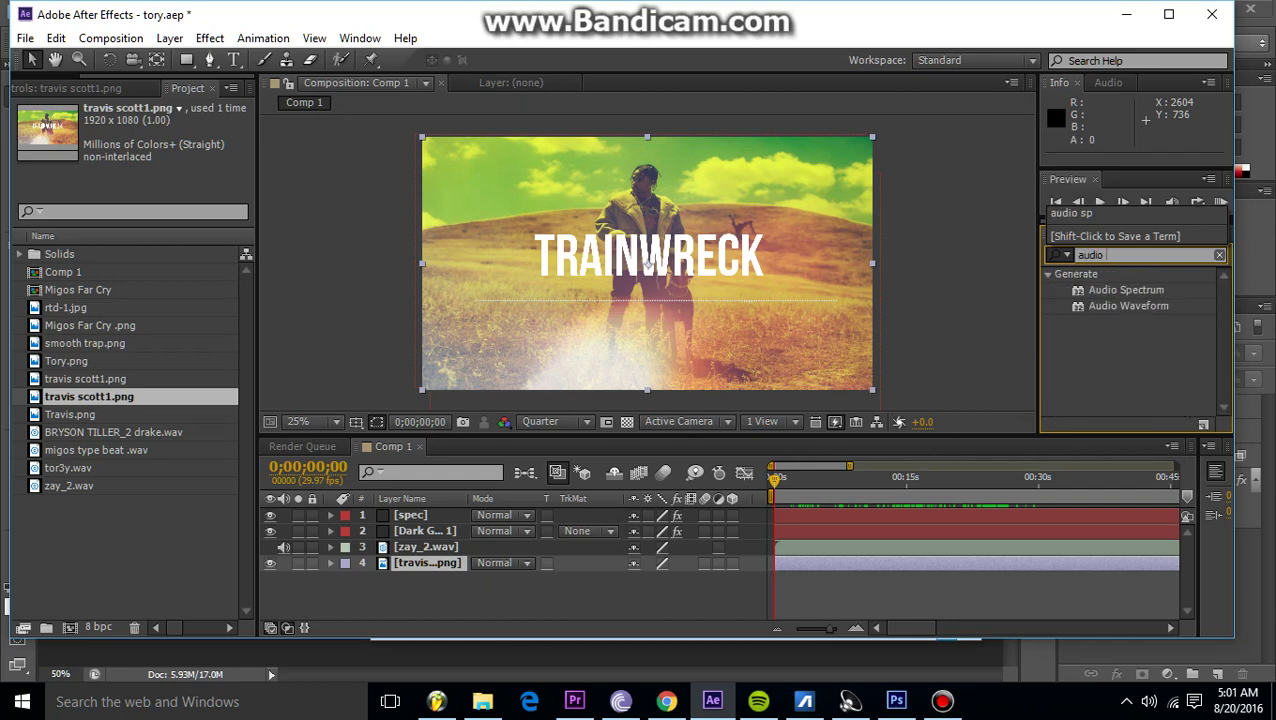
pyautogui.write(' spec')
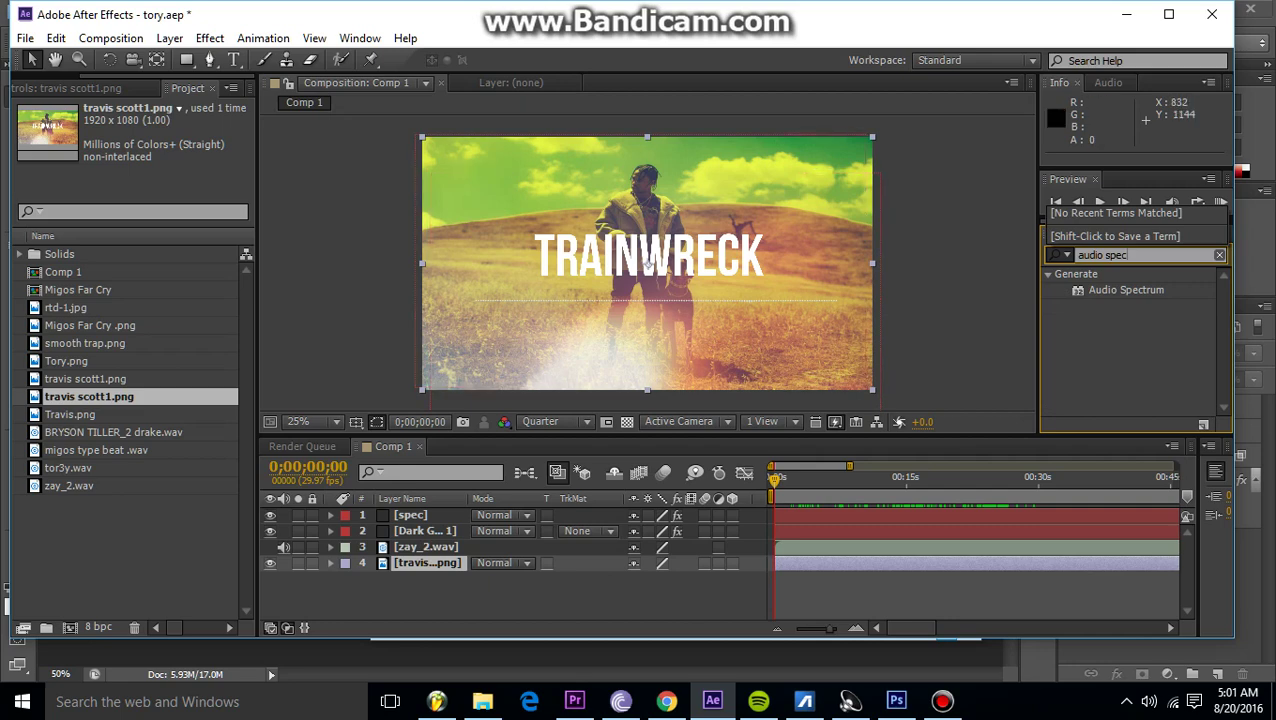
# Set the spec layer's Audio Spectrum source to the zay_2.wav layer and play back Comp 1.
pyautogui.click(411, 515)
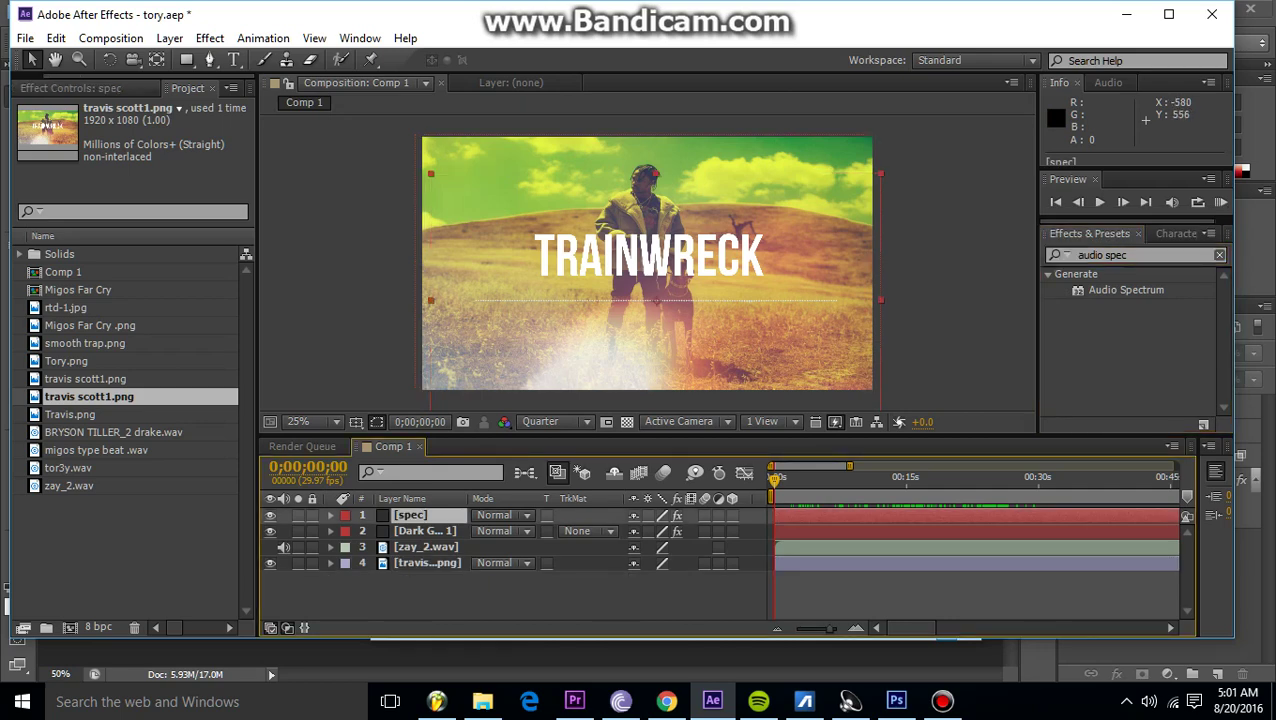
pyautogui.click(72, 88)
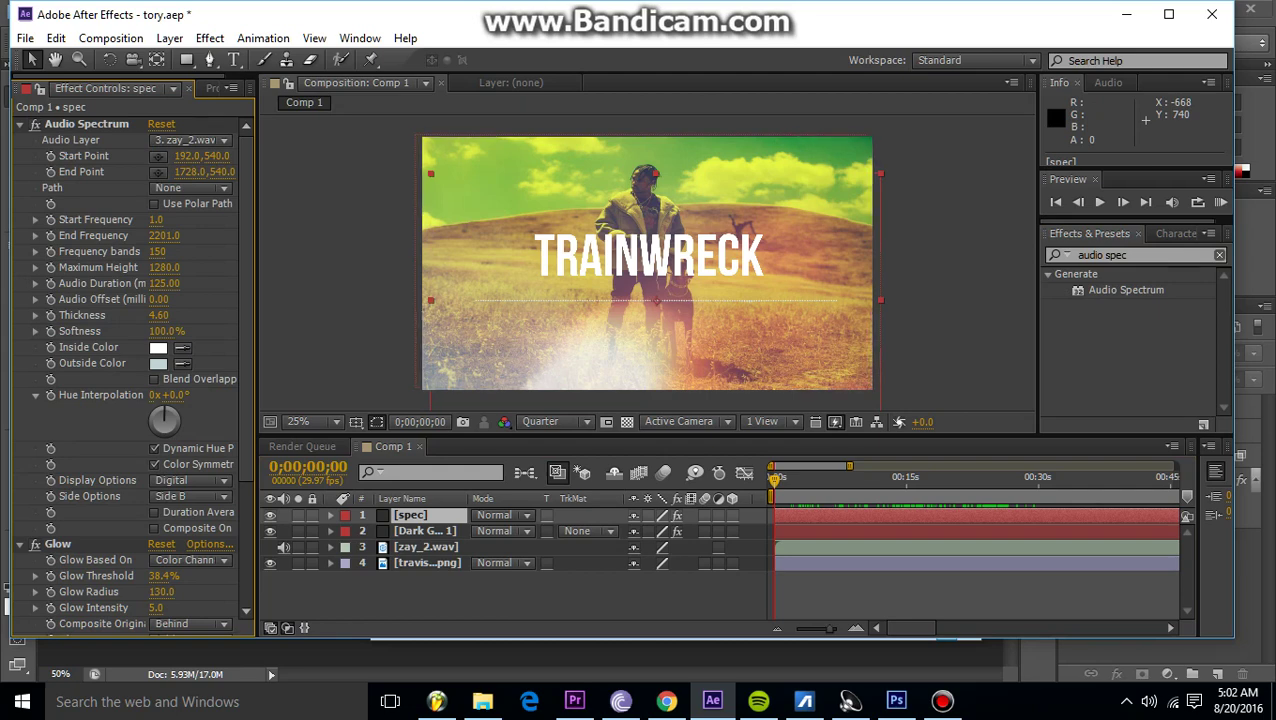
pyautogui.click(427, 547)
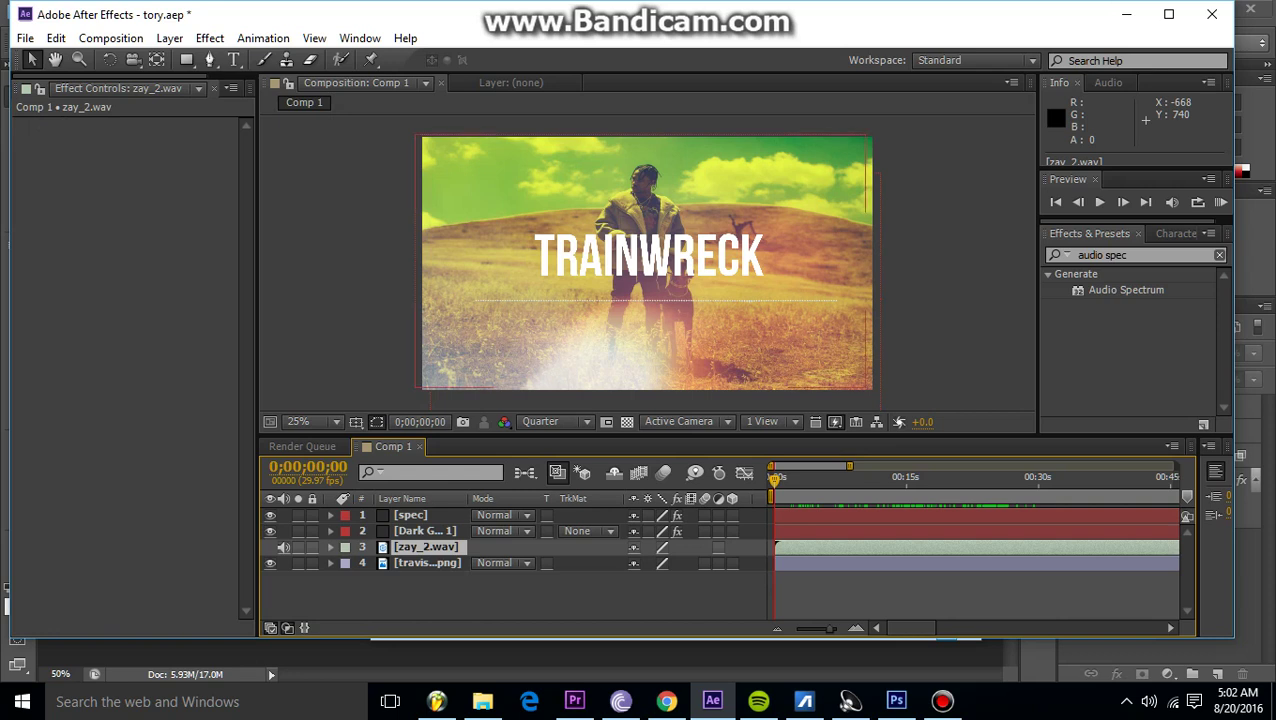
pyautogui.click(411, 515)
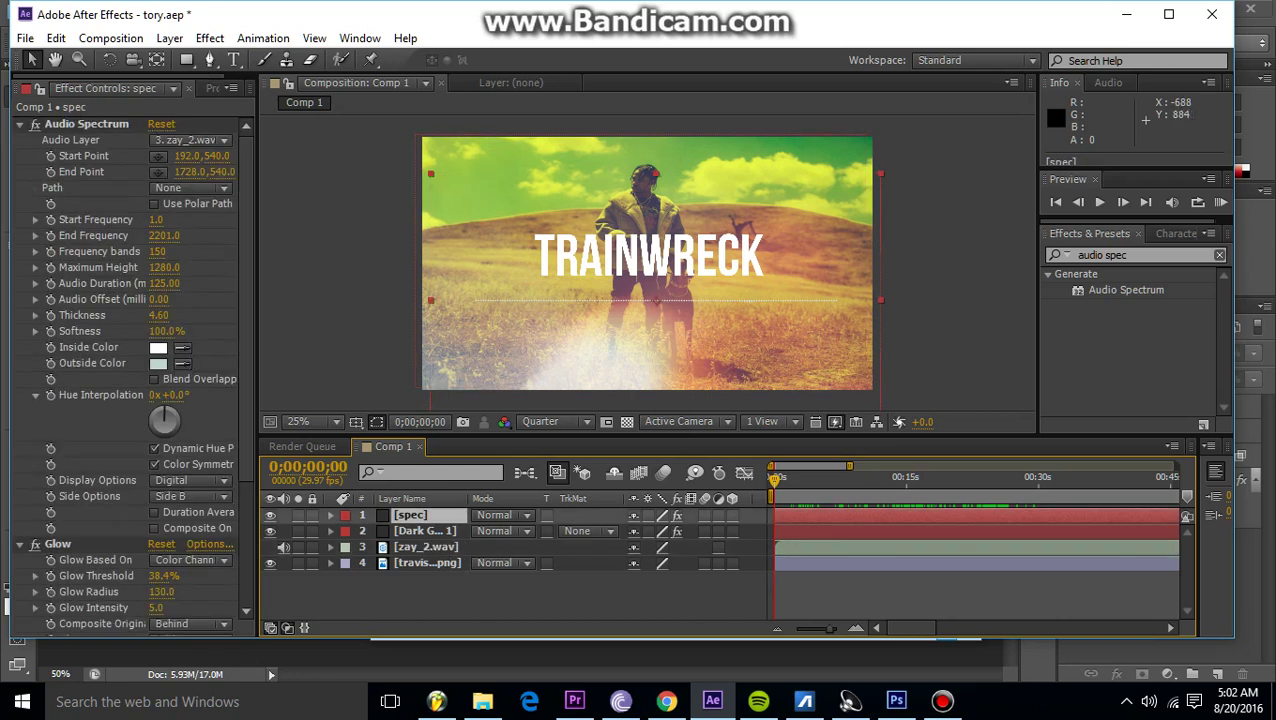
pyautogui.click(190, 139)
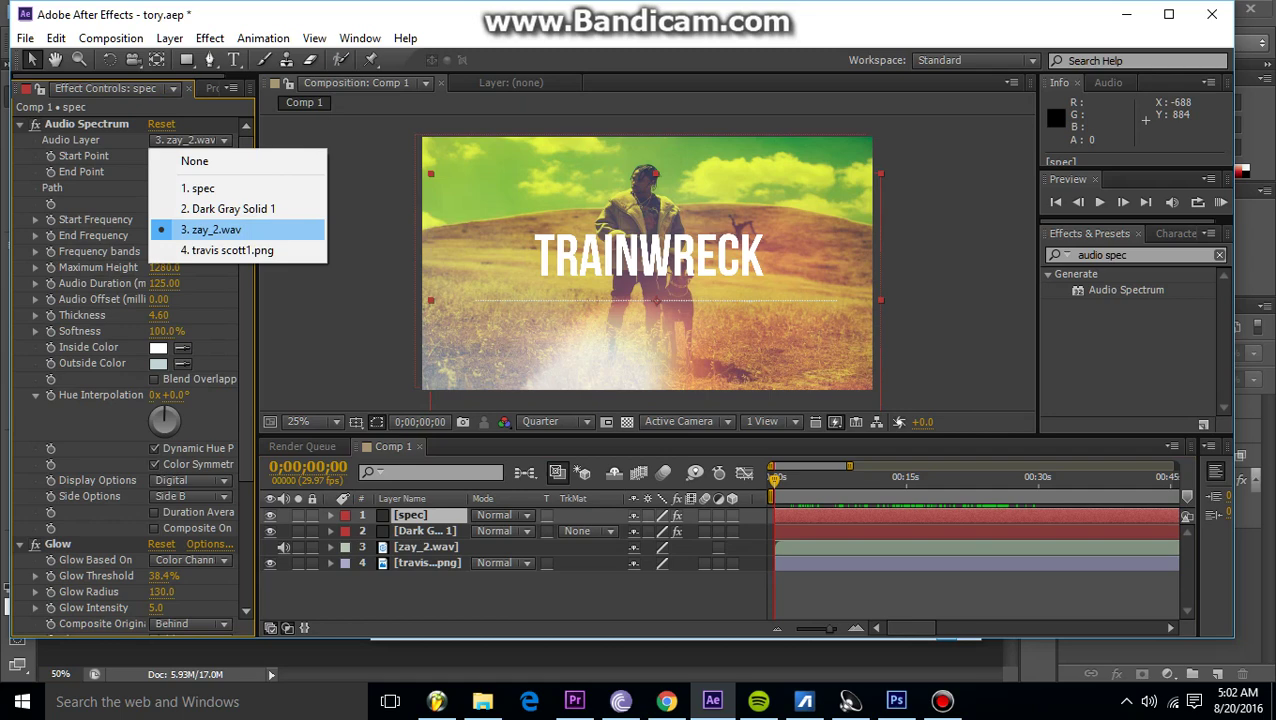
pyautogui.click(212, 230)
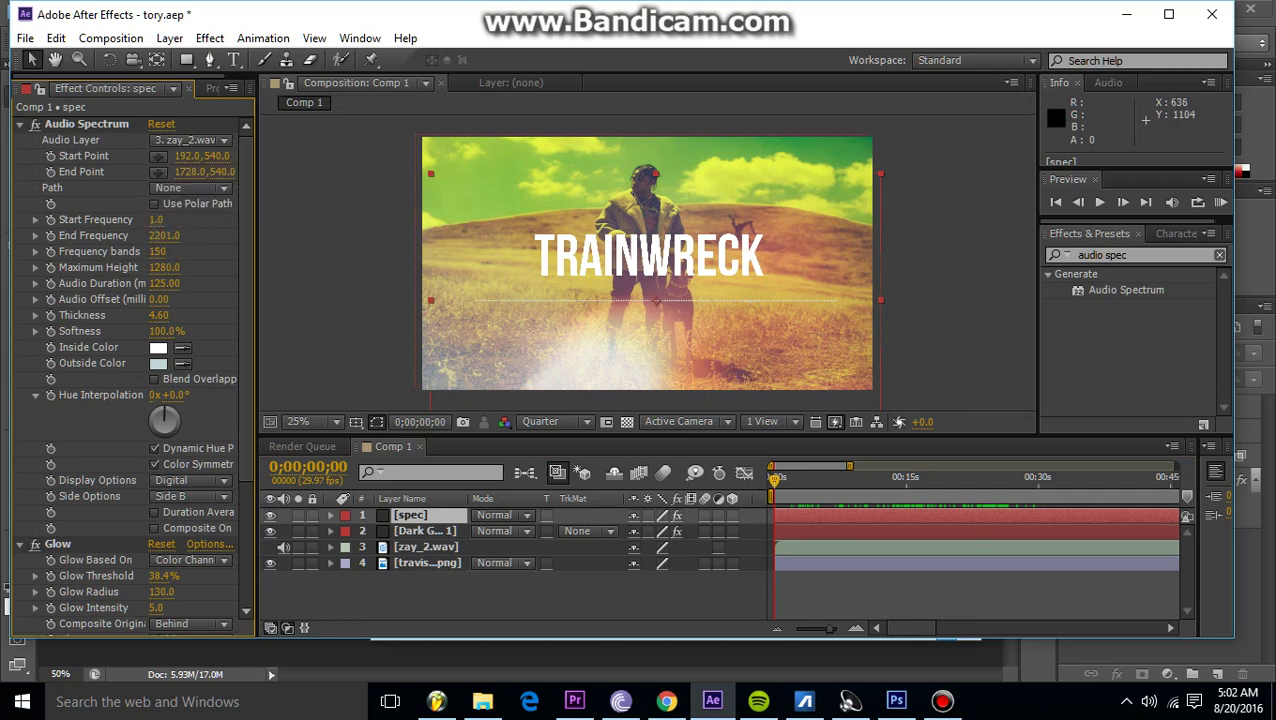
pyautogui.press('space')
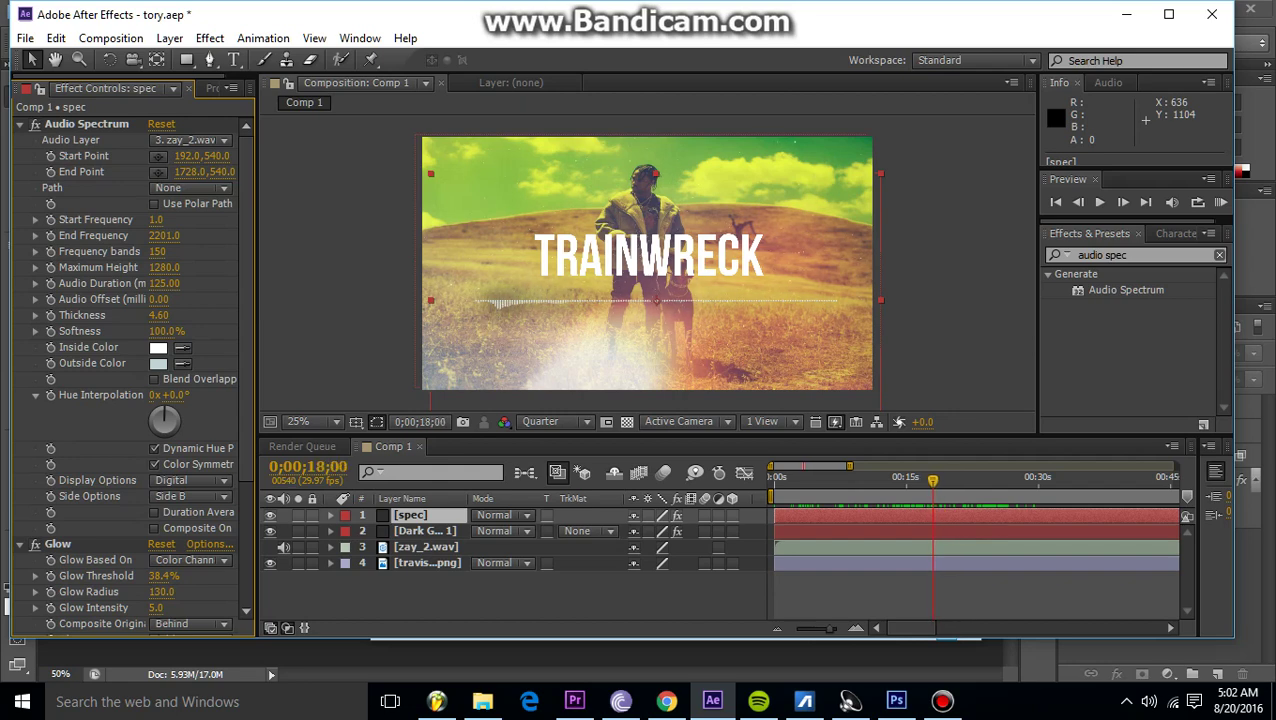
pyautogui.press('space')
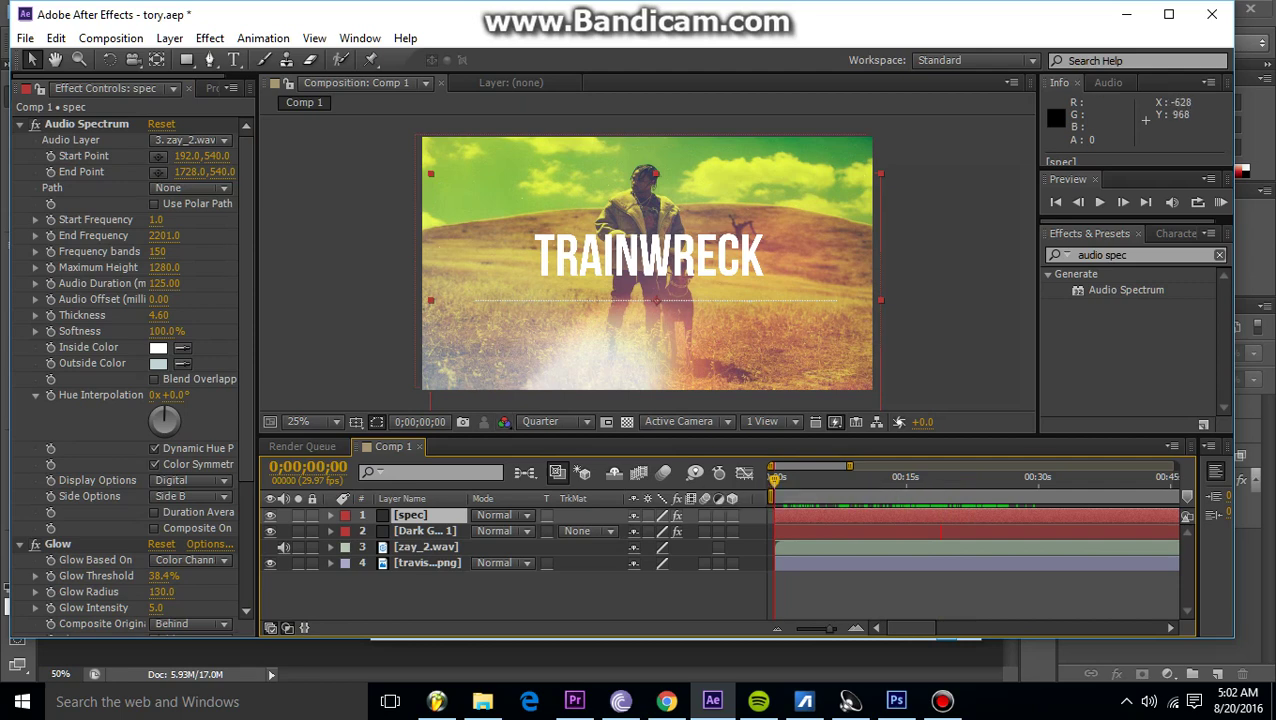
# Review the Glow settings on the spec layer and search the effects for "glow".
pyautogui.scroll(-5, 125, 375)
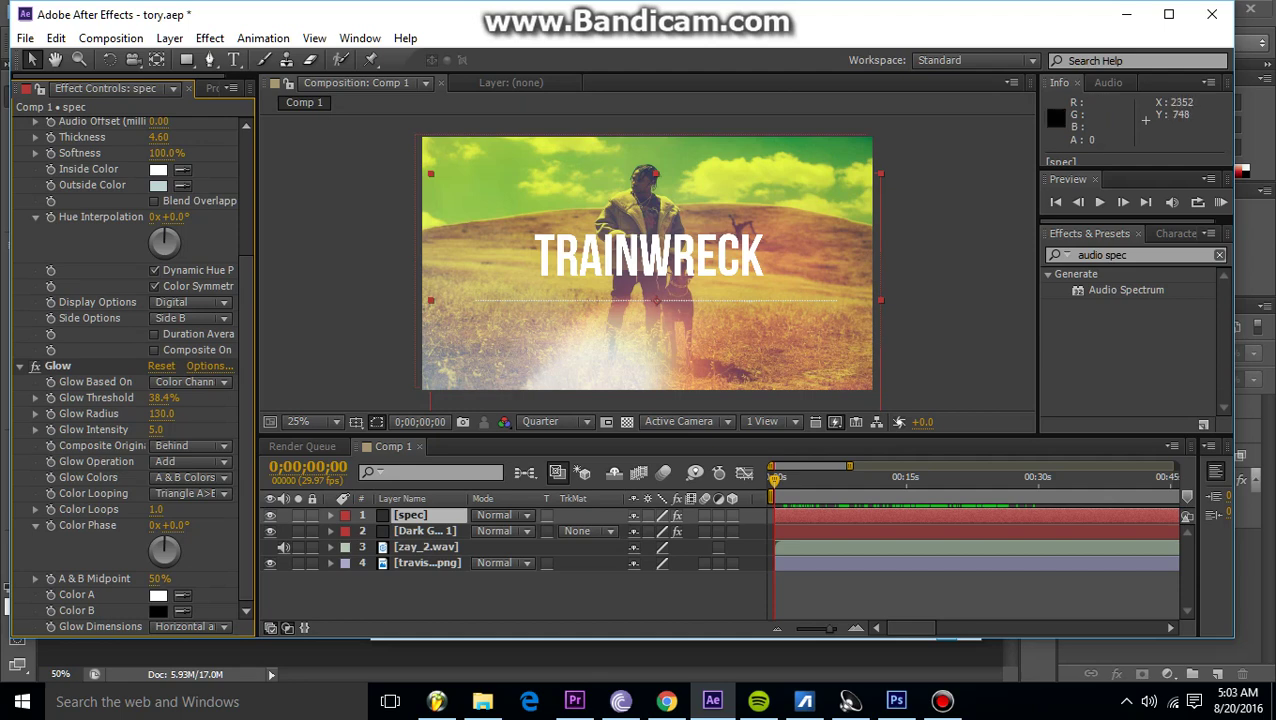
pyautogui.moveTo(1135, 255); pyautogui.dragTo(1062, 255)
pyautogui.write('glow')
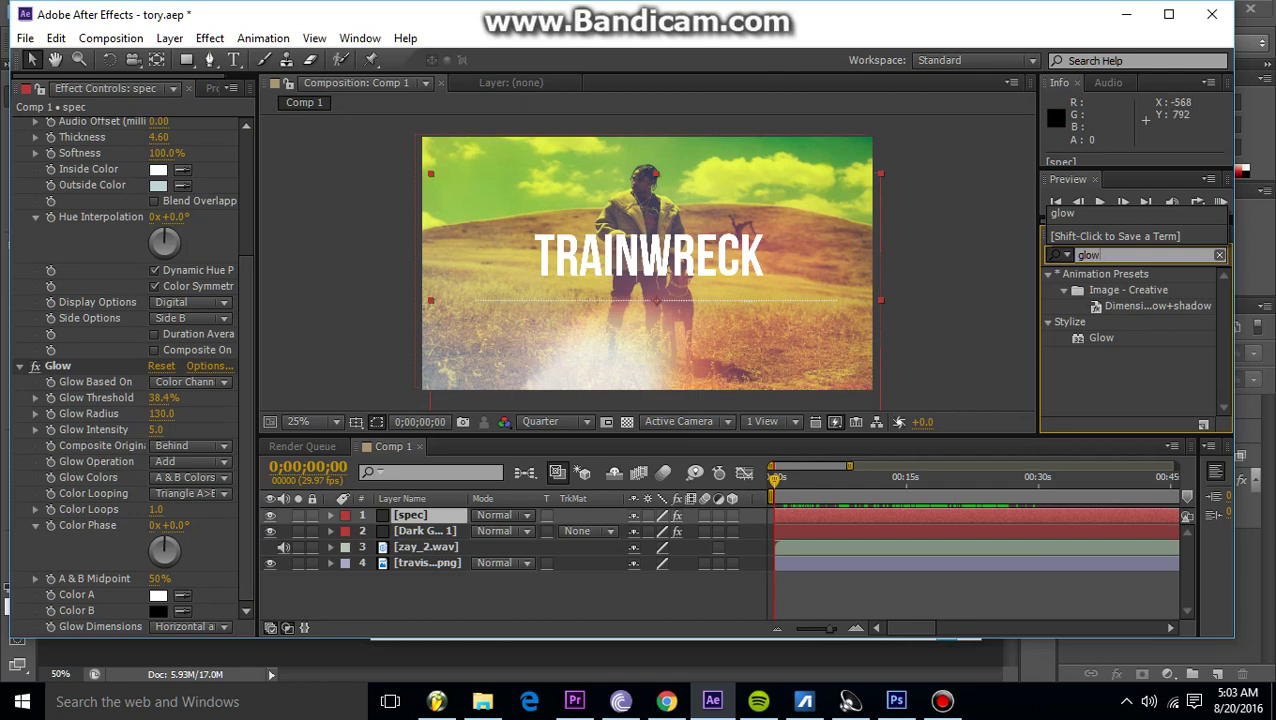
pyautogui.press('Escape')
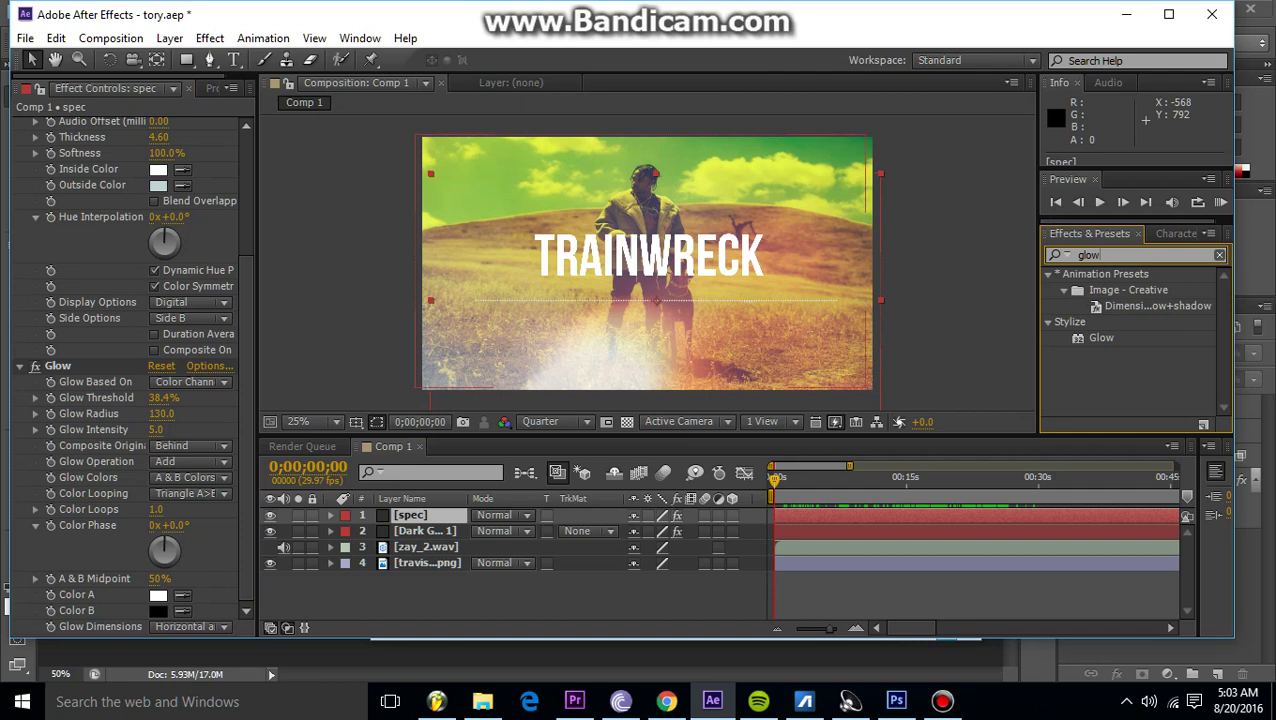
# Select the Dark Gray Solid 1 layer and play back Comp 1 to preview its particles.
pyautogui.click(426, 531)
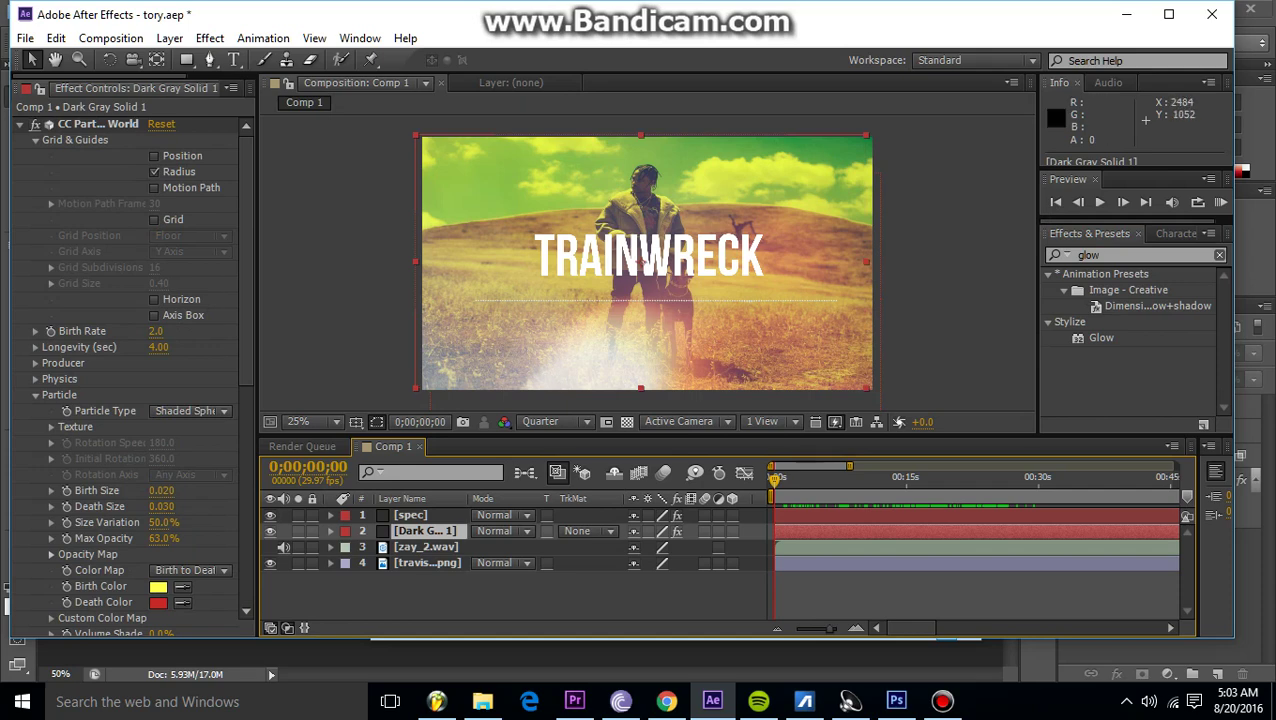
pyautogui.press('space')
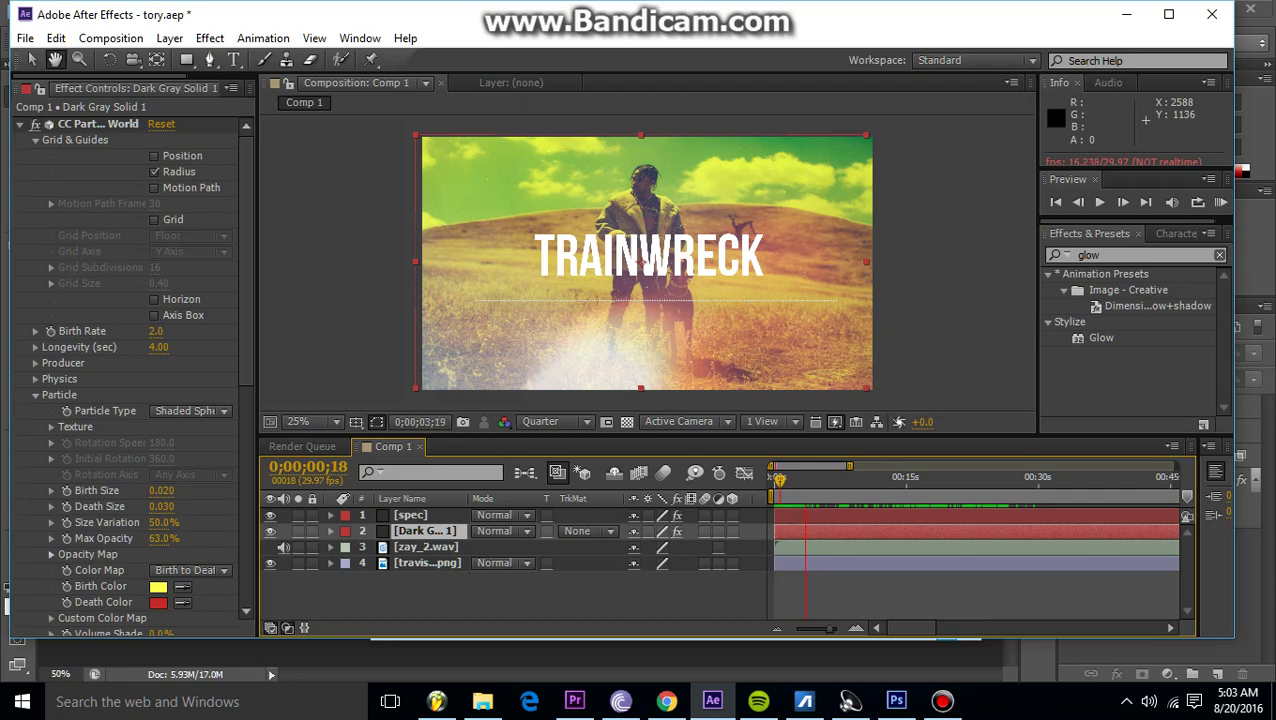
pyautogui.press('space')
# Search the effects for "CC particle".
pyautogui.click(1122, 255)
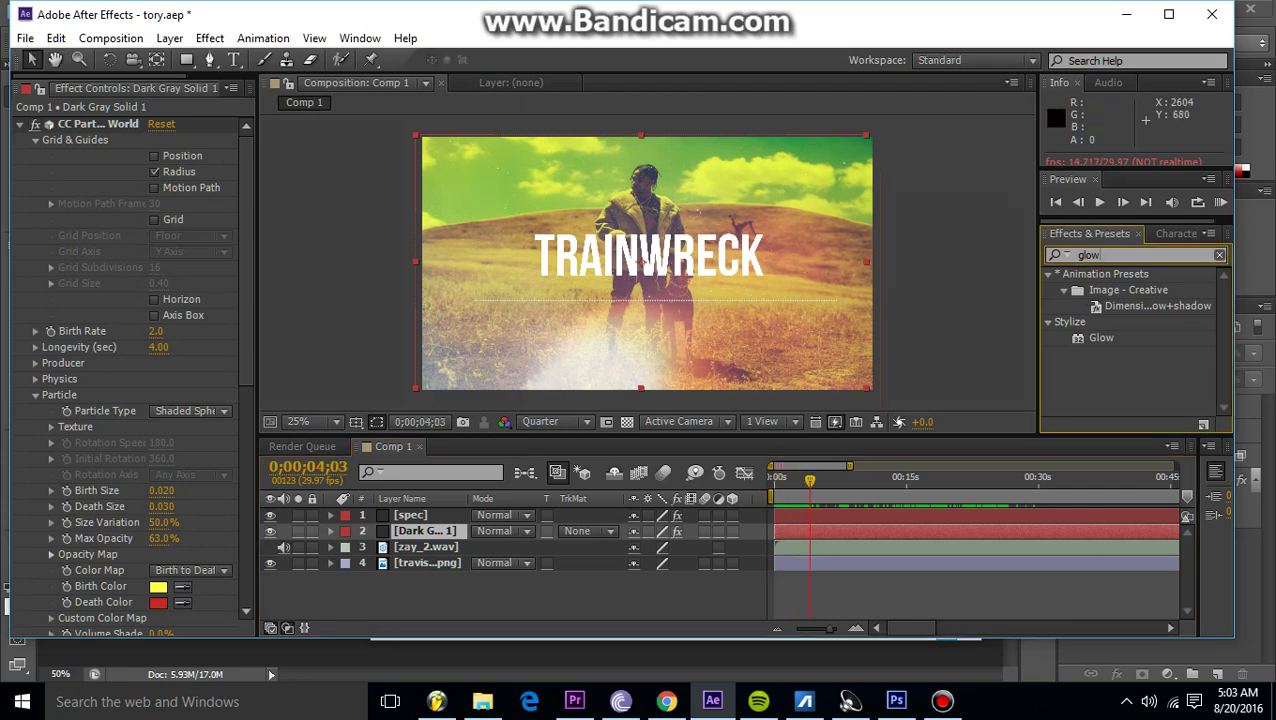
pyautogui.write('CC')
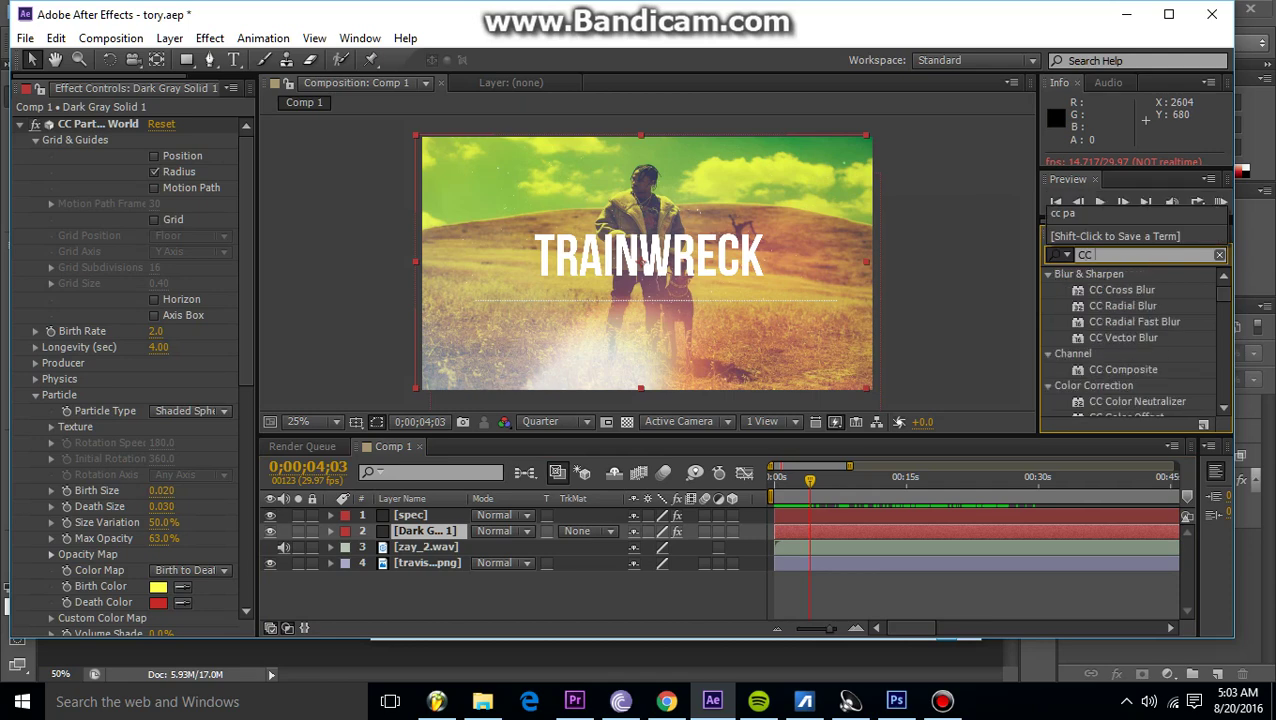
pyautogui.write(' par')
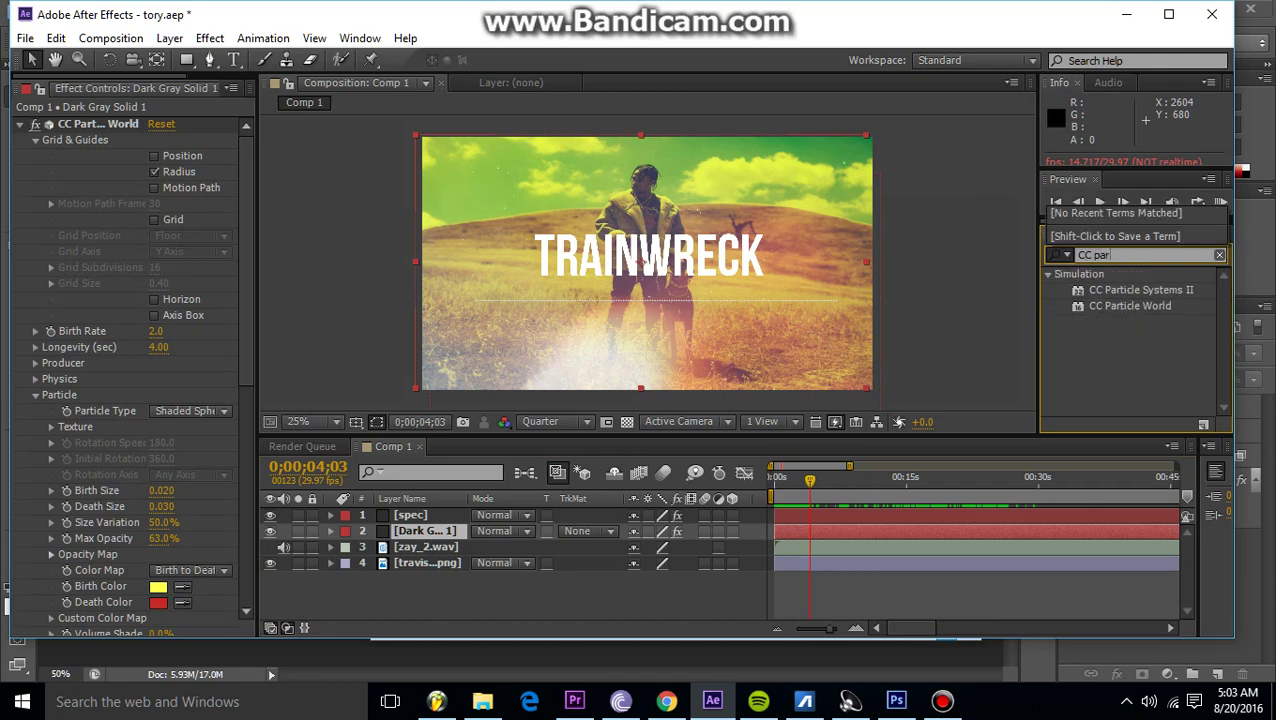
pyautogui.write('ticle')
# Review the particle and Fill settings of the Dark Gray Solid 1 layer and reselect the spec layer.
pyautogui.scroll(-2, 130, 400)
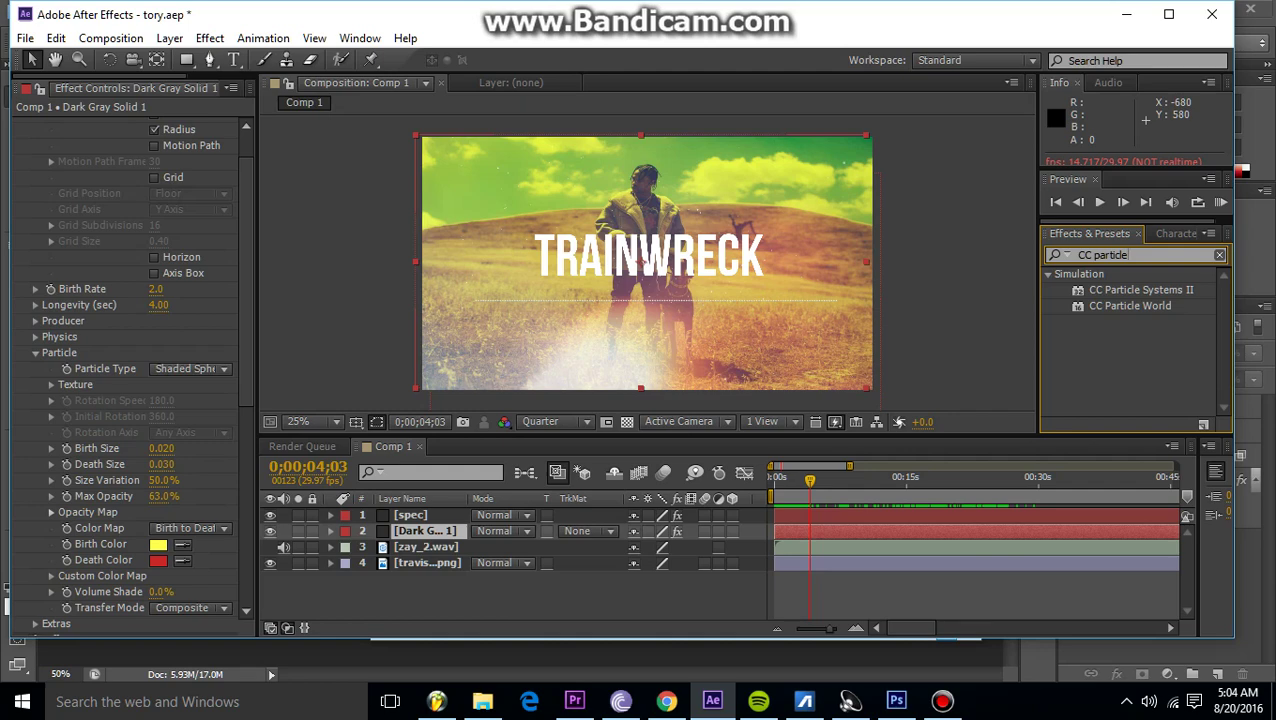
pyautogui.scroll(-2, 130, 375)
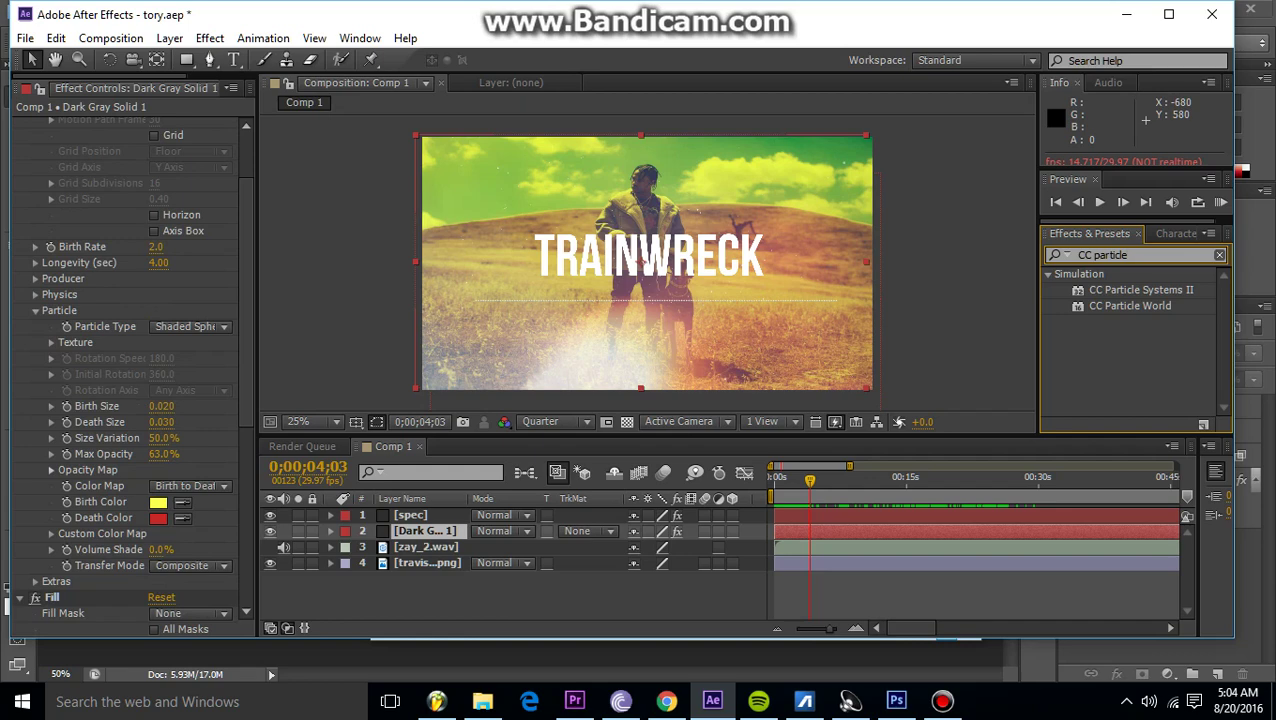
pyautogui.scroll(-6, 130, 375)
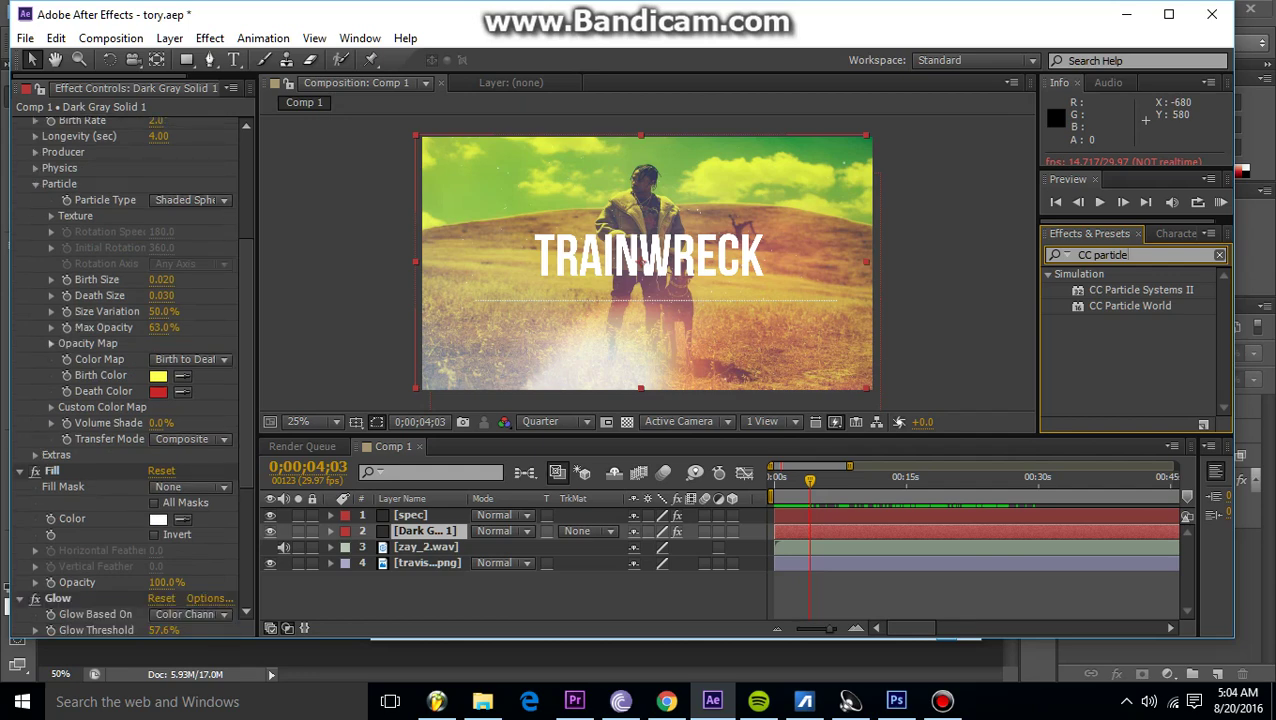
pyautogui.click(411, 515)
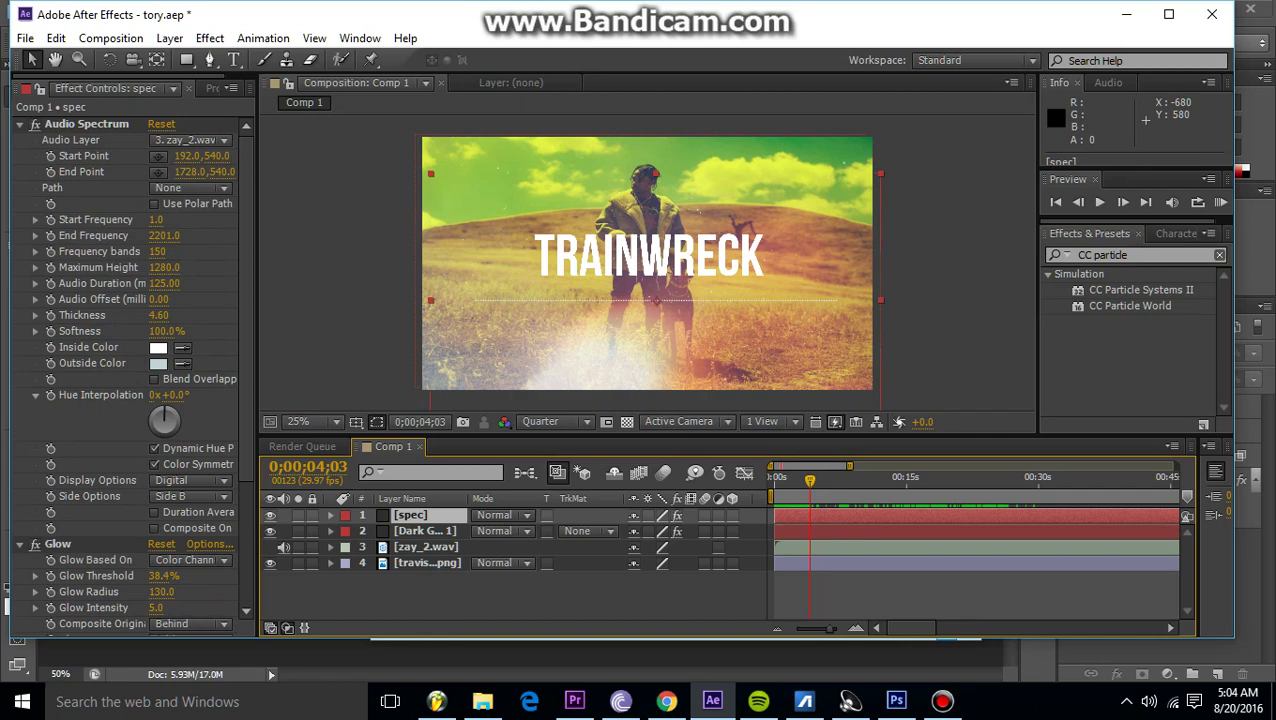
# Review the spec layer's Audio Spectrum side options, keeping Side B, and its Glow settings, and play back Comp 1.
pyautogui.click(190, 496)
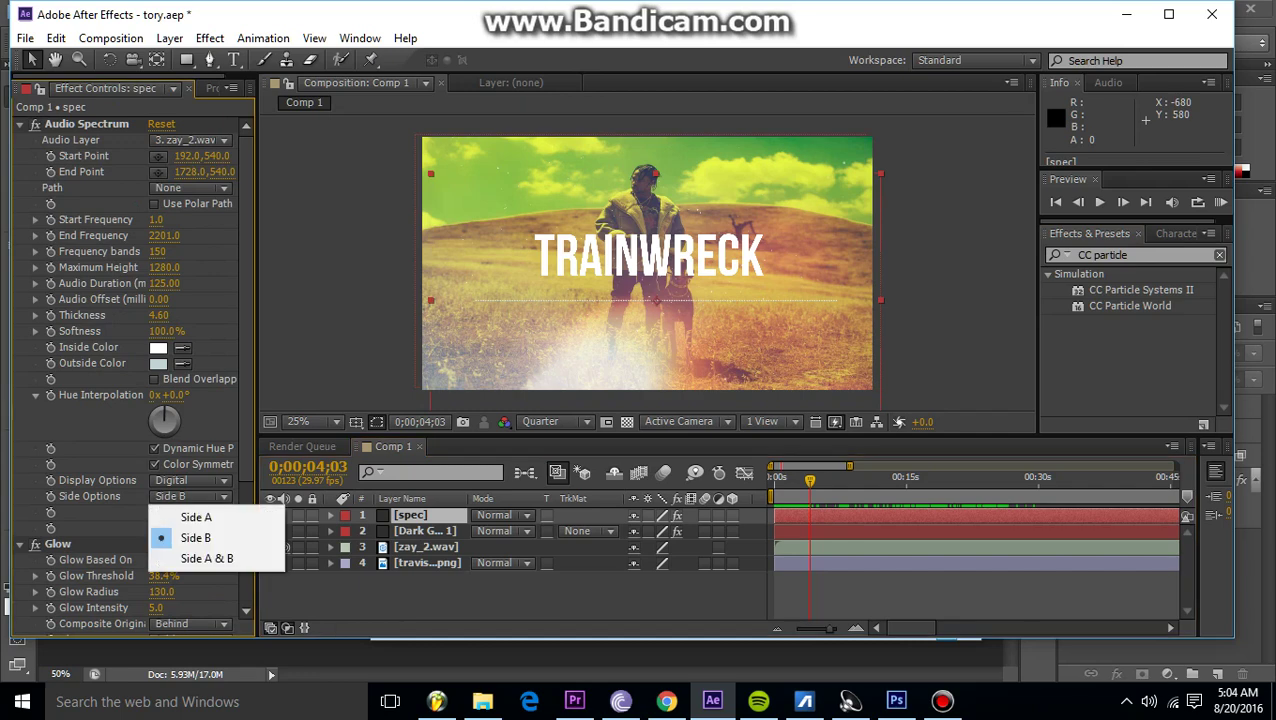
pyautogui.click(190, 496)
pyautogui.click(197, 538)
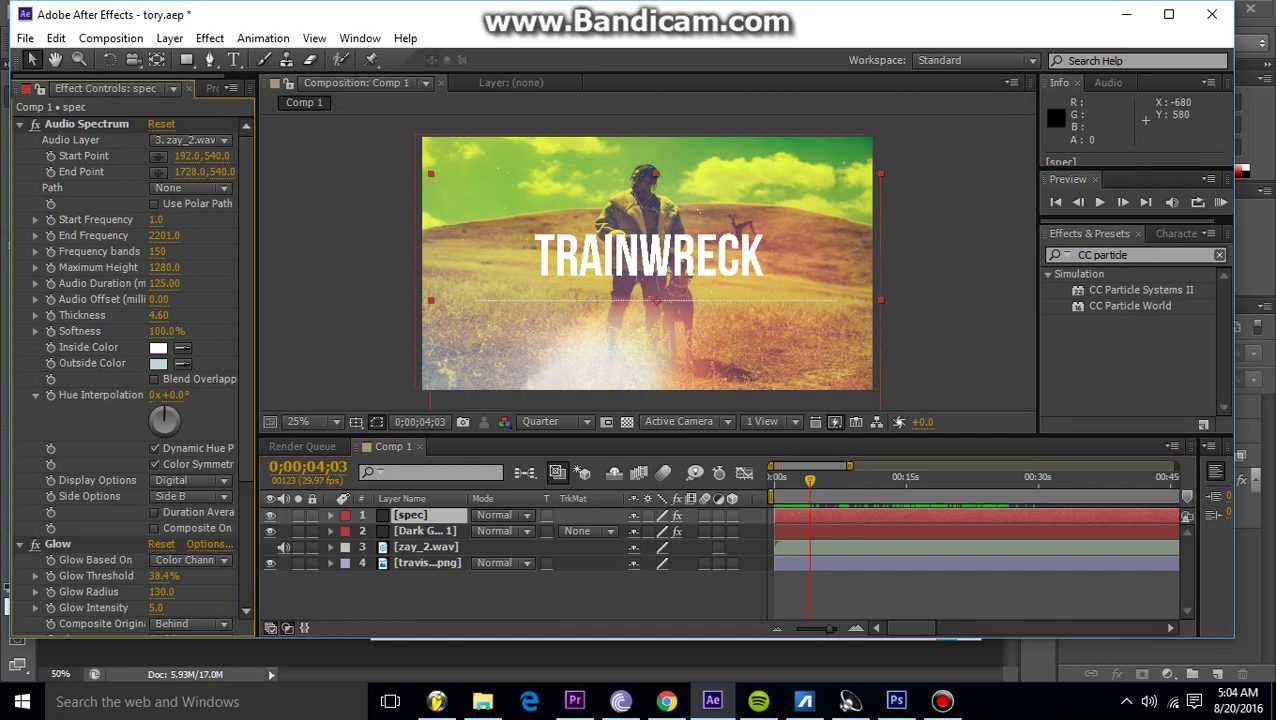
pyautogui.scroll(-3, 125, 370)
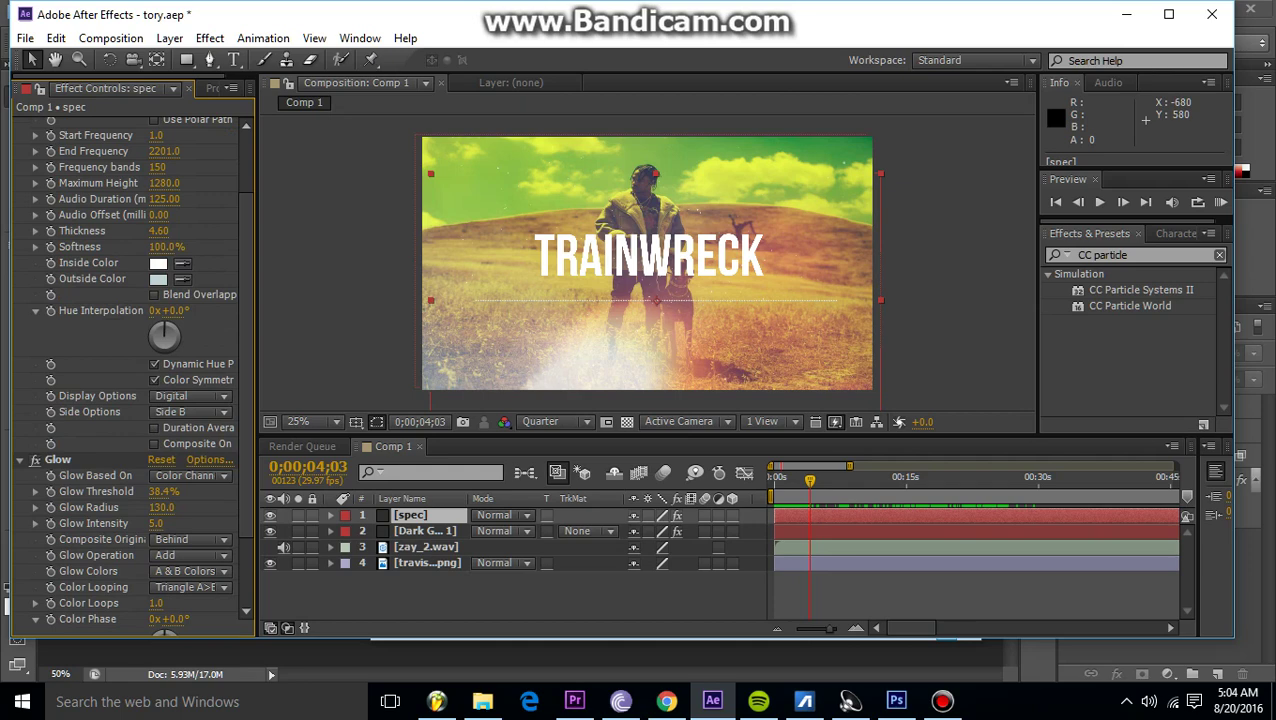
pyautogui.scroll(-3, 125, 370)
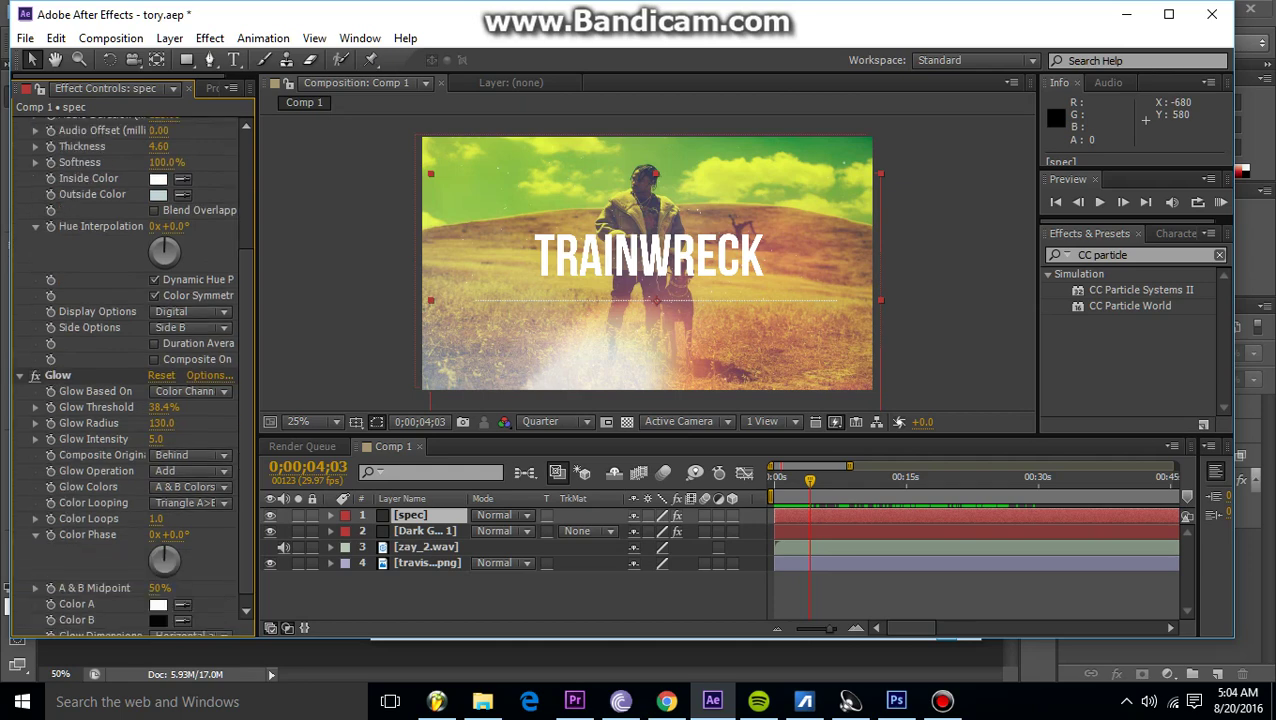
pyautogui.scroll(-1, 125, 375)
pyautogui.press('space')
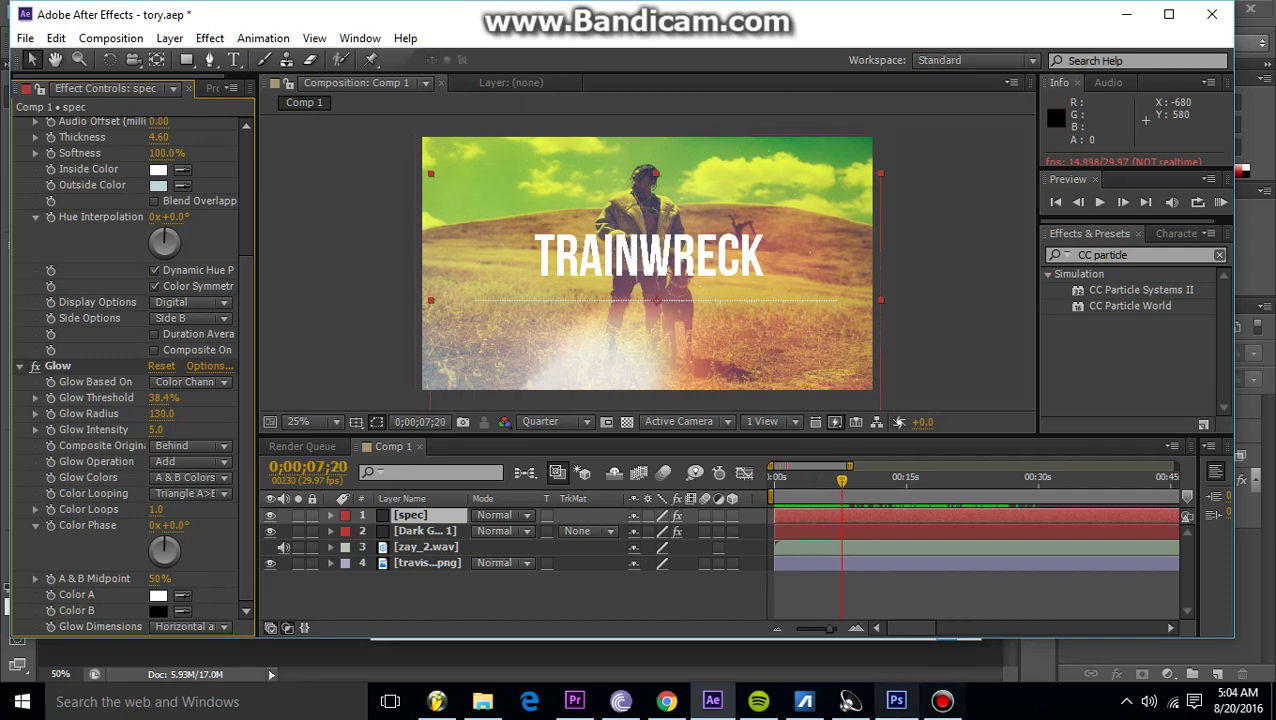
pyautogui.click(942, 701)
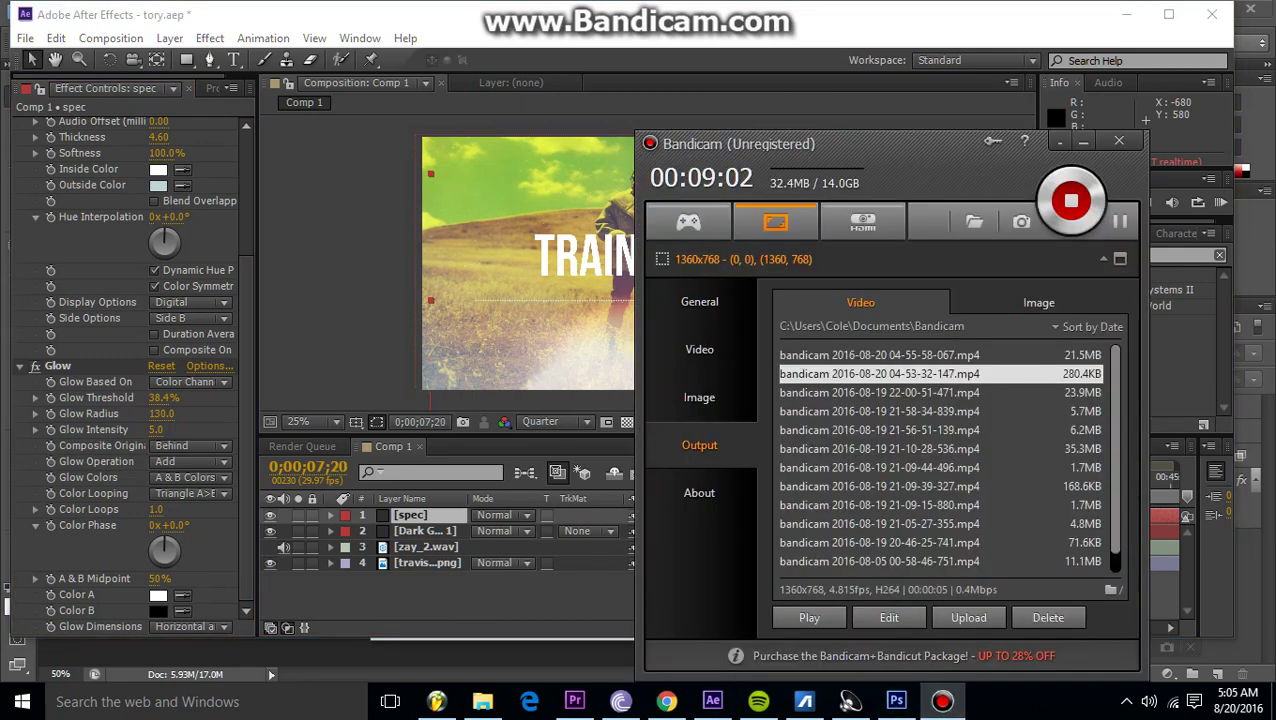
pyautogui.click(534, 381)
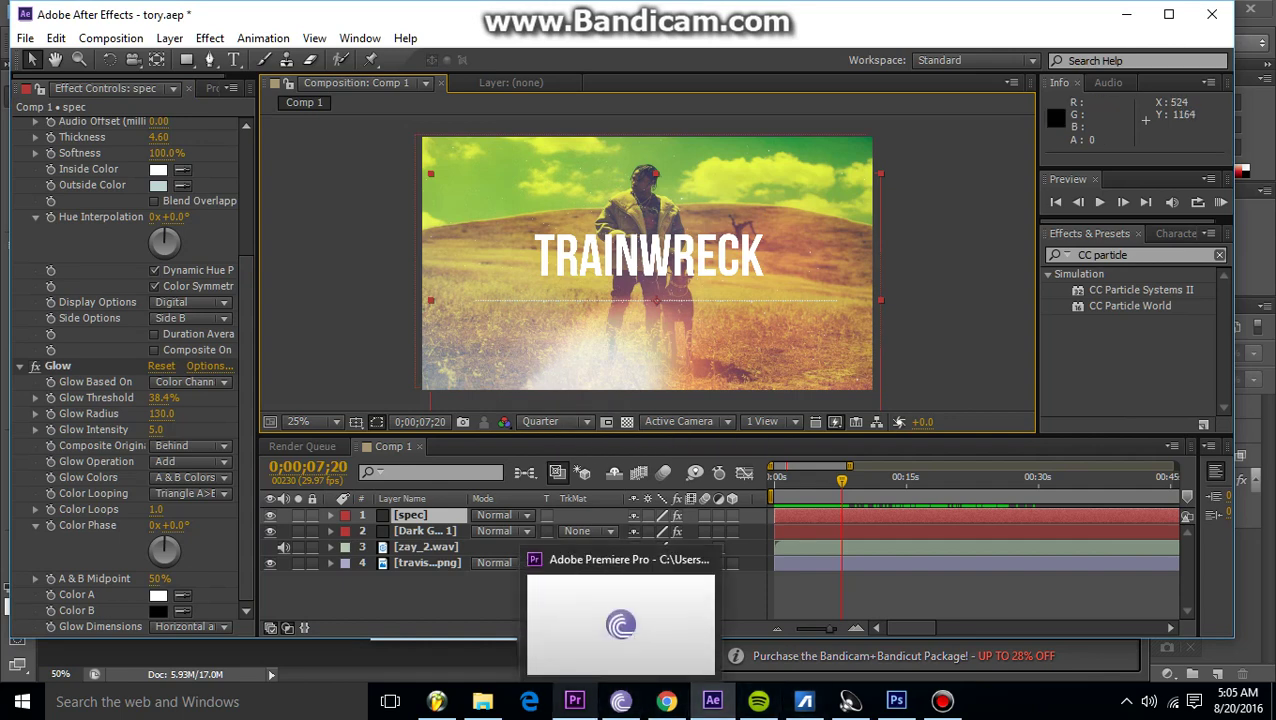
pyautogui.moveTo(575, 701)
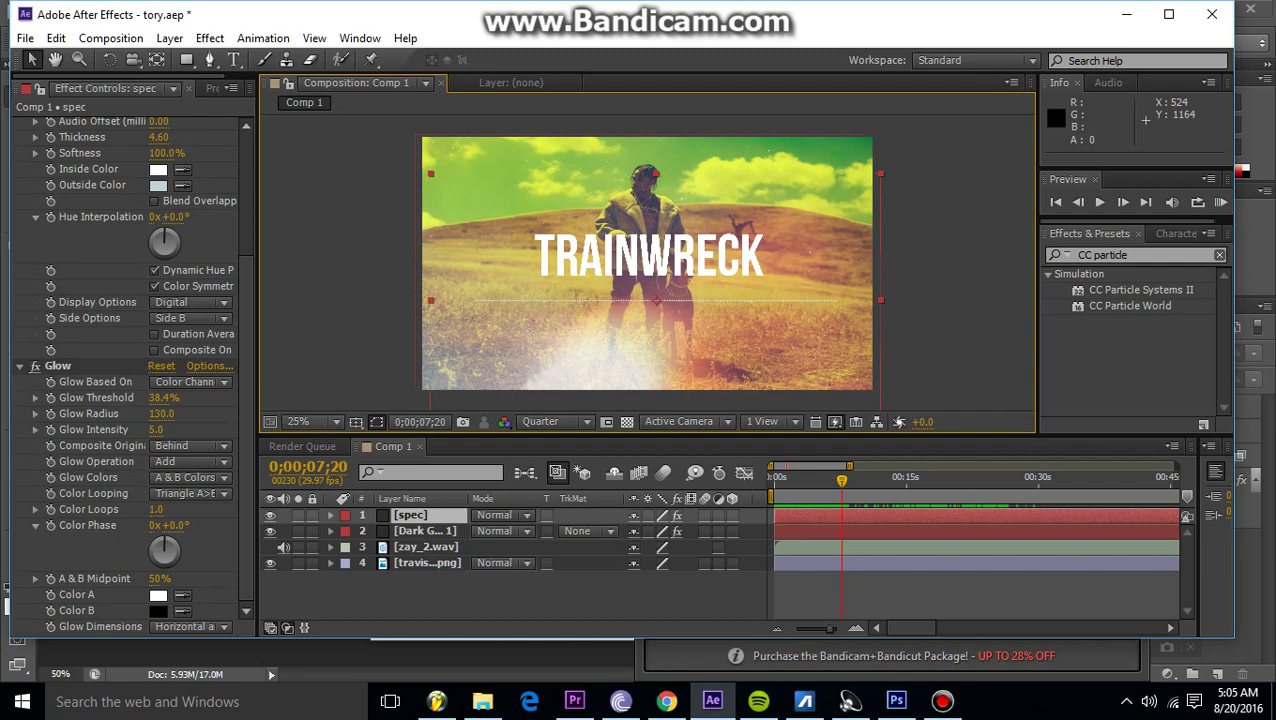
pyautogui.click(942, 701)
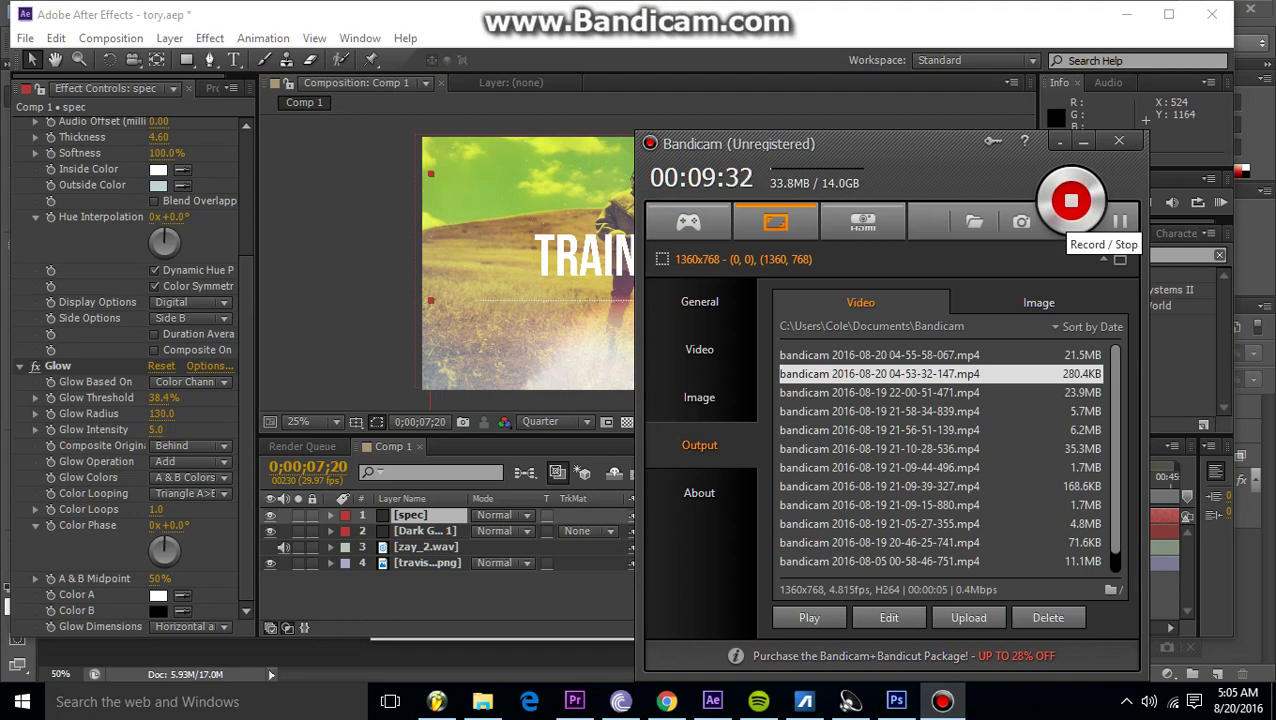
pyautogui.moveTo(865, 161); pyautogui.dragTo(896, 267)
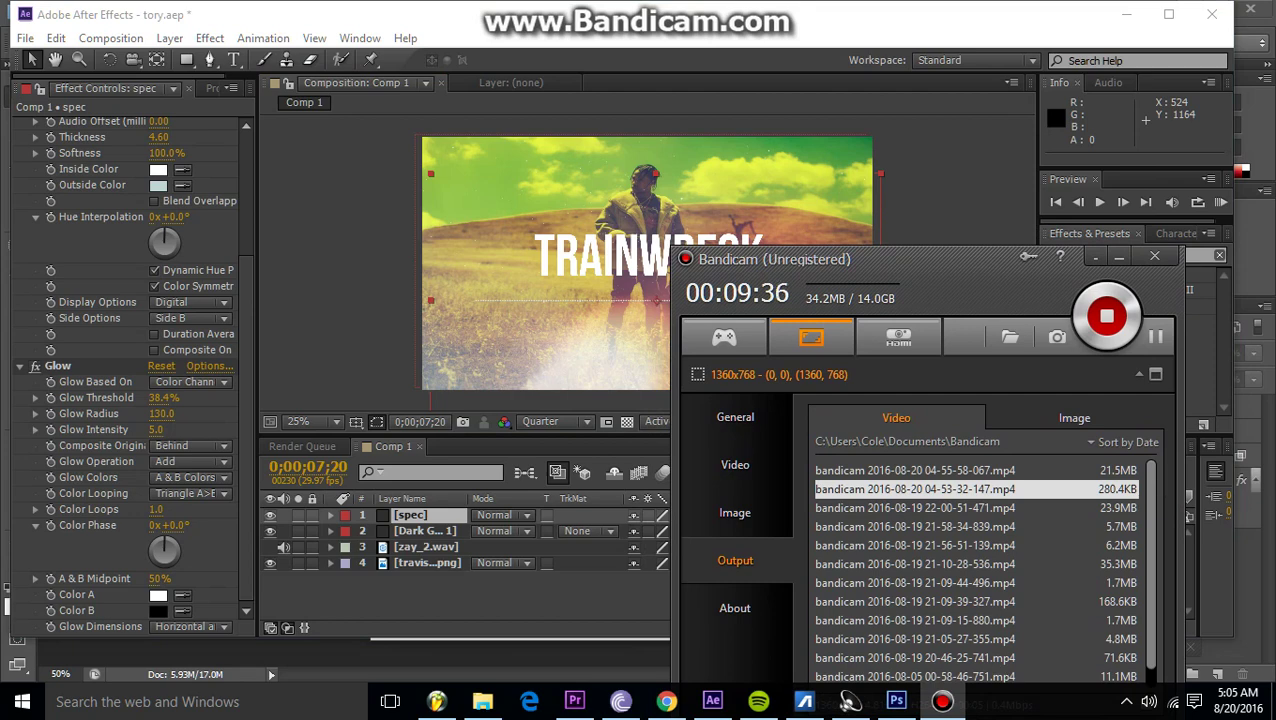